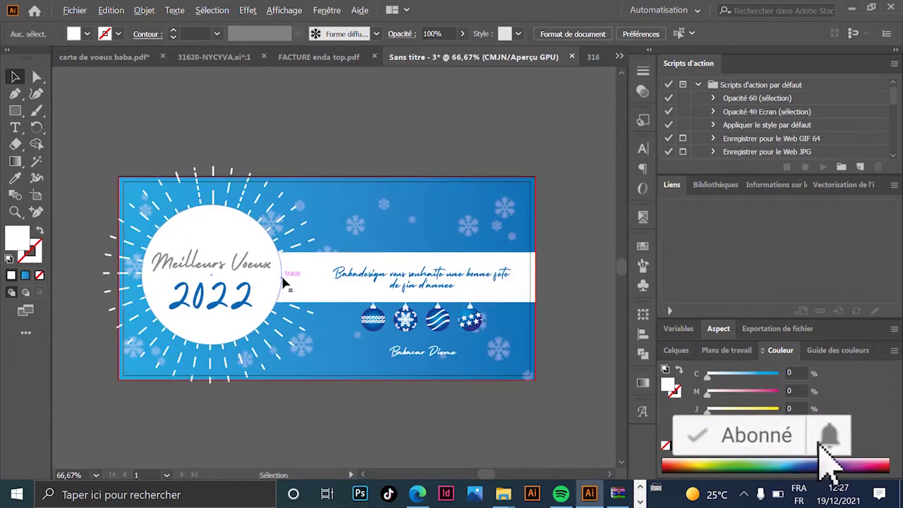
Step: Create a new 210 x 100 mm landscape CMYK document with 2.5 mm bleed on all sides
scroll(284, 282, down, 1)
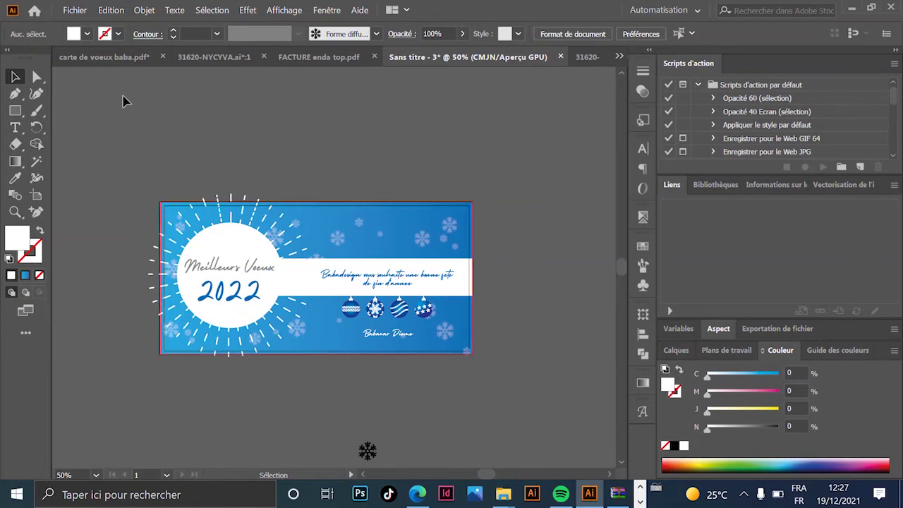
click(75, 11)
click(95, 26)
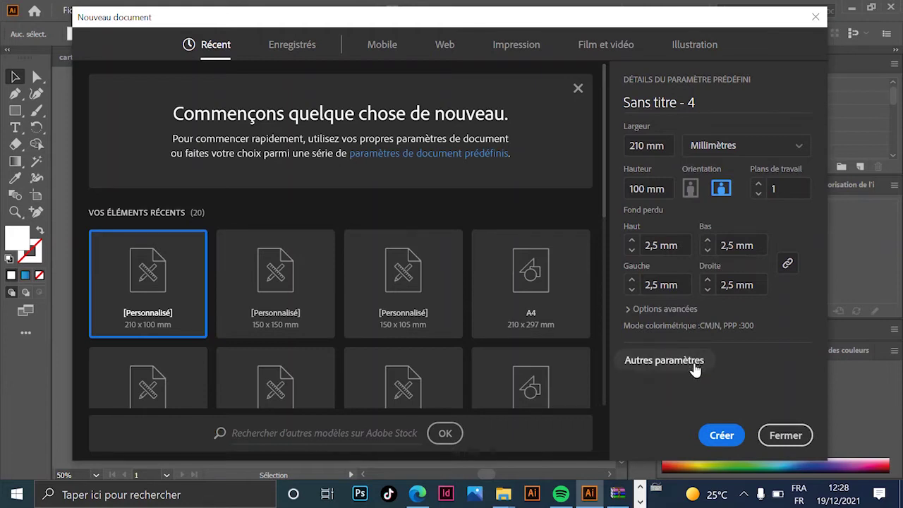
click(720, 432)
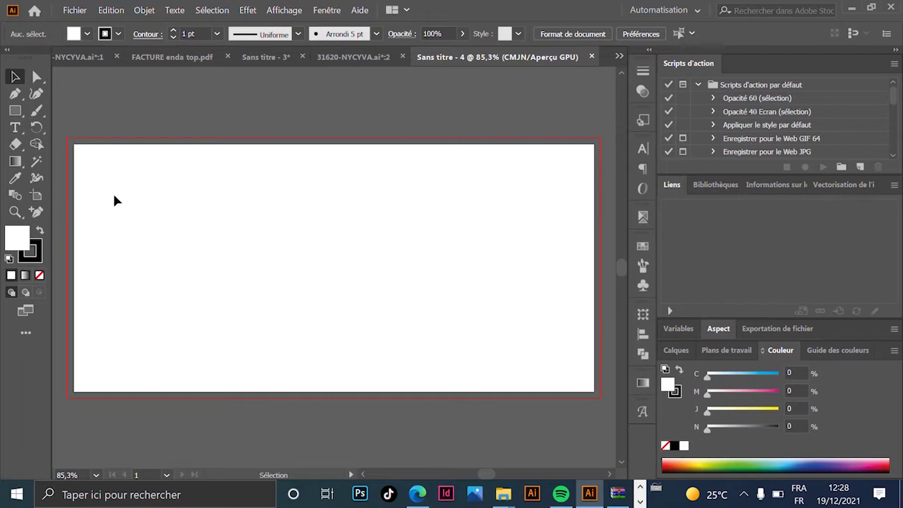
Step: Draw a rectangle covering the whole artboard out to the bleed edges and remove its stroke
click(17, 112)
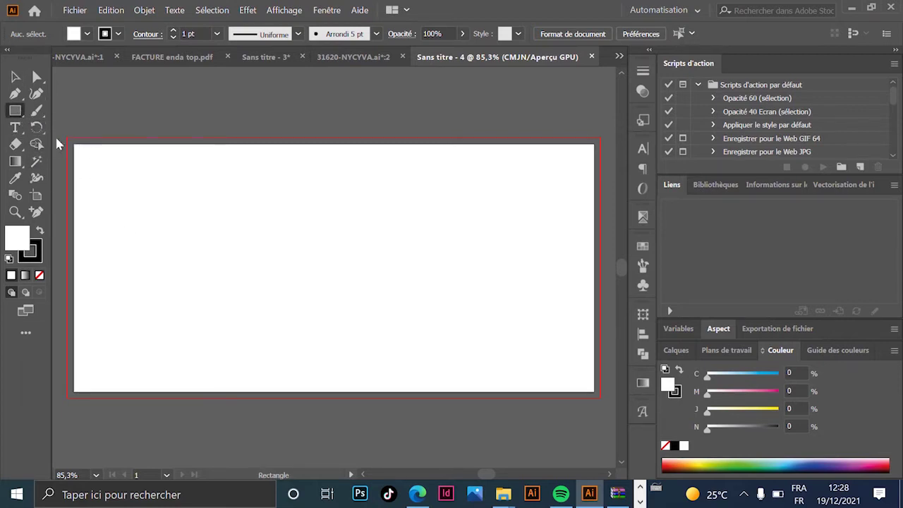
mouse_move(68, 139)
mouse_down()
mouse_move(107, 197)
mouse_move(285, 360)
mouse_move(468, 398)
mouse_move(601, 397)
mouse_up()
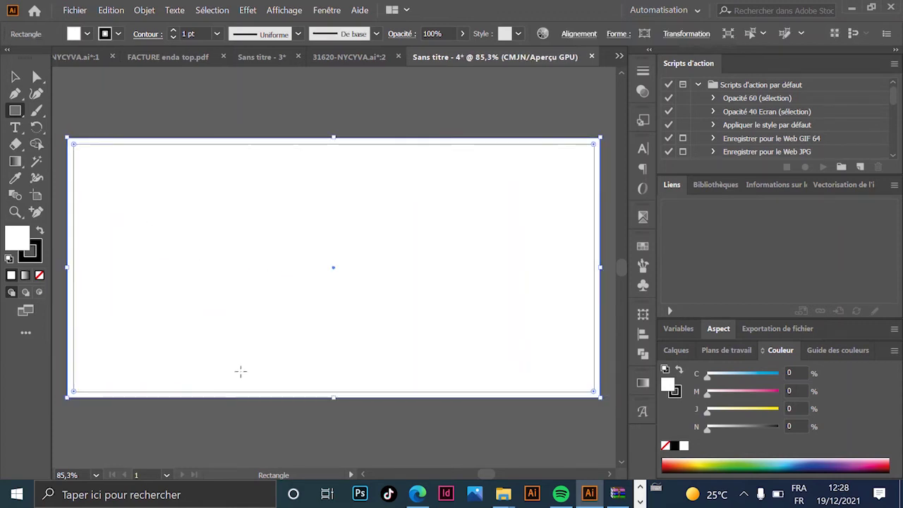
click(36, 263)
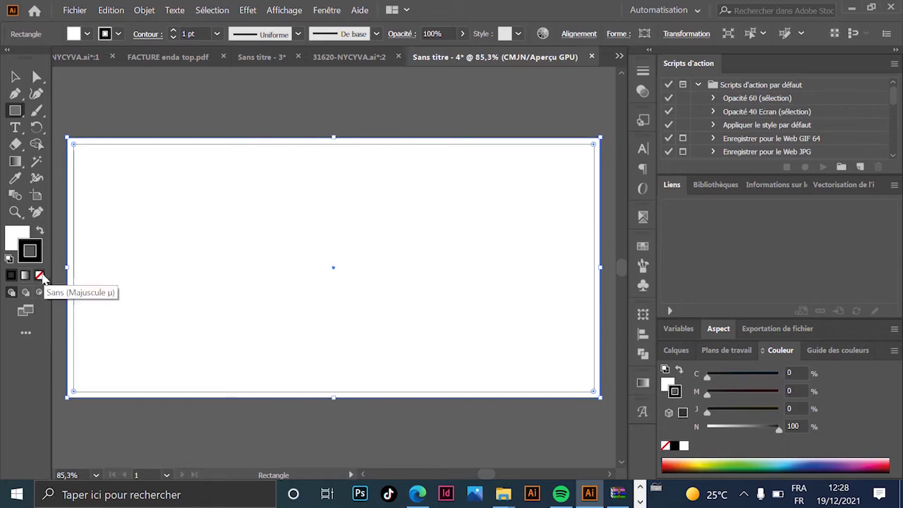
click(40, 276)
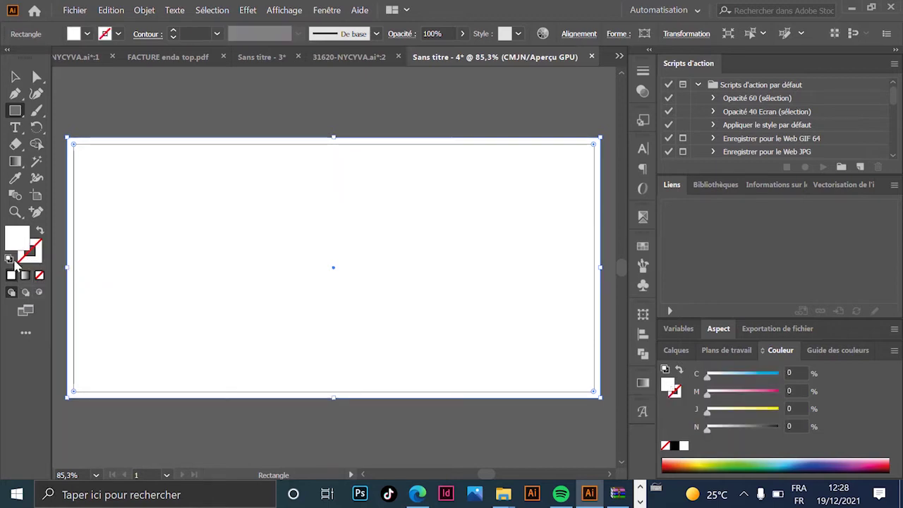
Step: Fill the rectangle with a linear gradient from cyan (C=100) to darker blue (C=85 M=50)
click(16, 237)
click(331, 10)
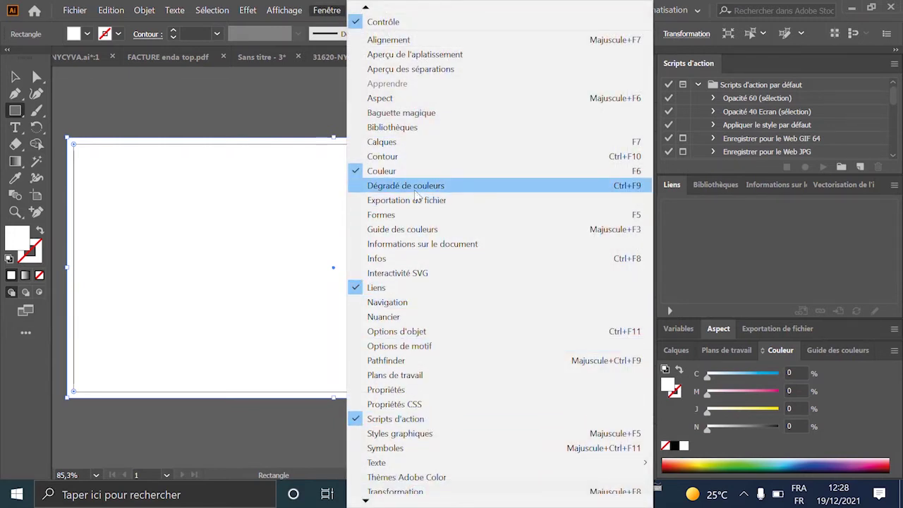
click(415, 189)
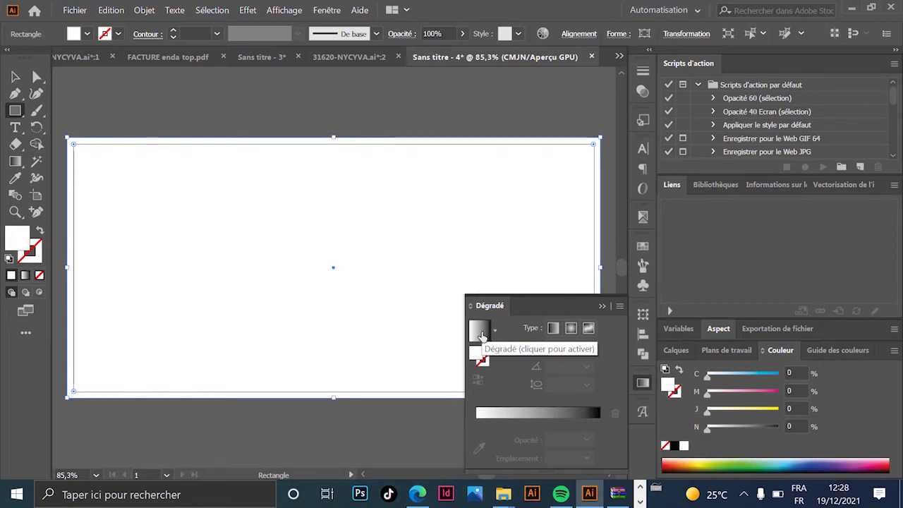
click(481, 336)
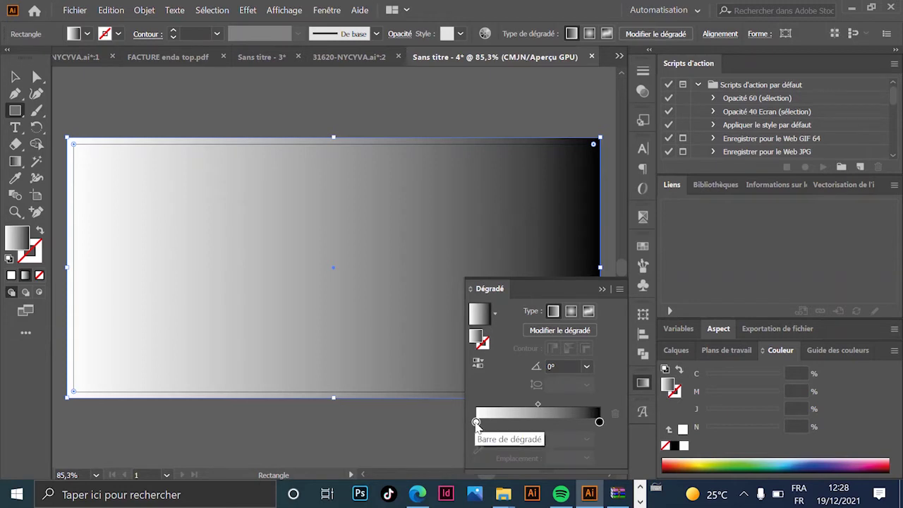
double_click(476, 421)
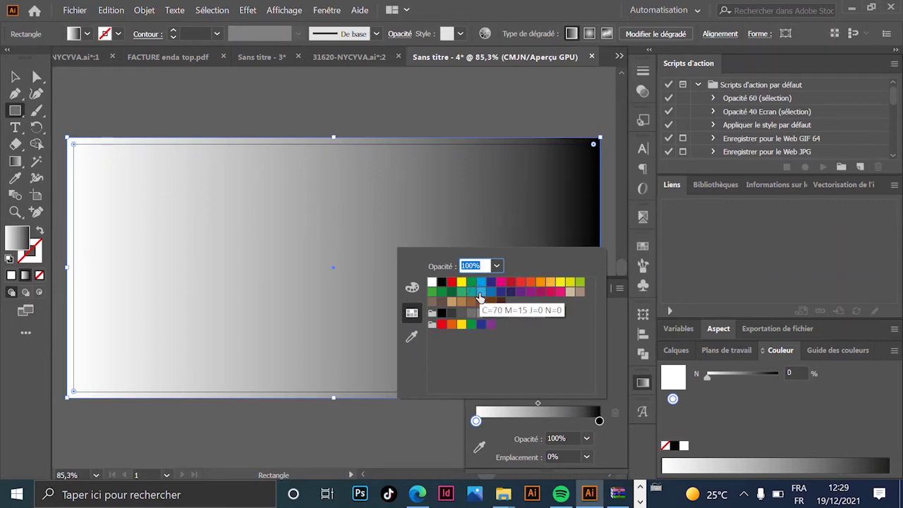
click(481, 282)
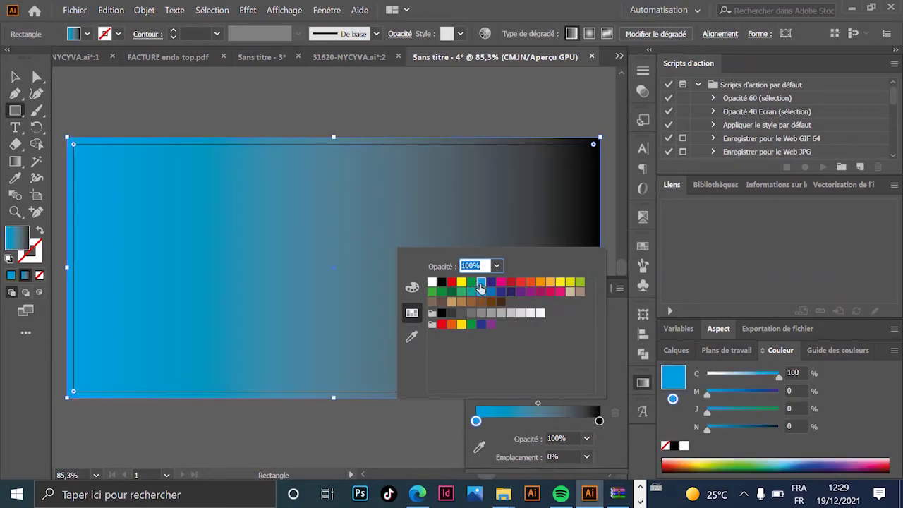
double_click(599, 421)
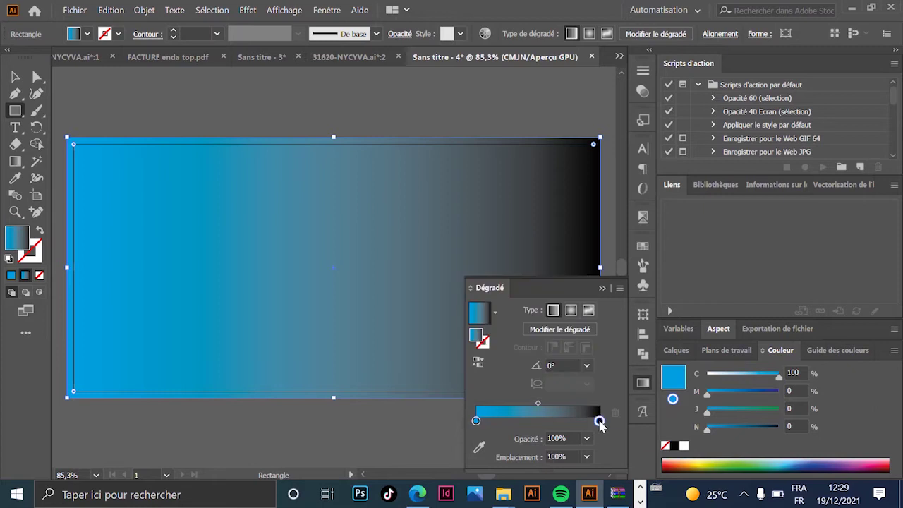
click(491, 291)
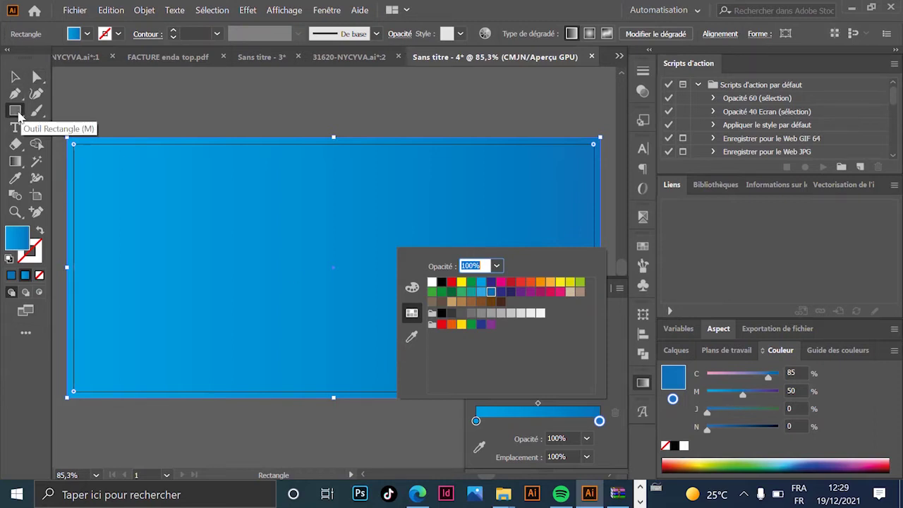
key(Escape)
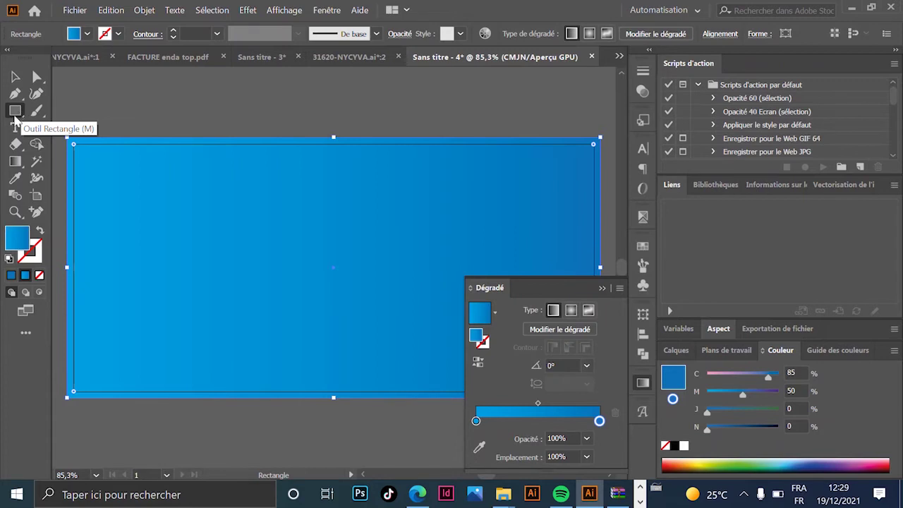
Step: Draw a large circle with the Ellipse tool and position it inside the left part of the card
click(14, 112)
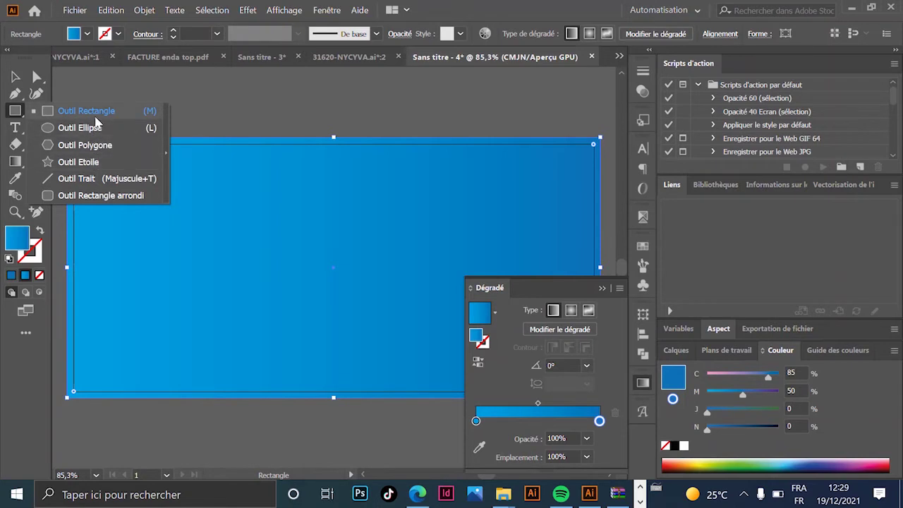
click(96, 133)
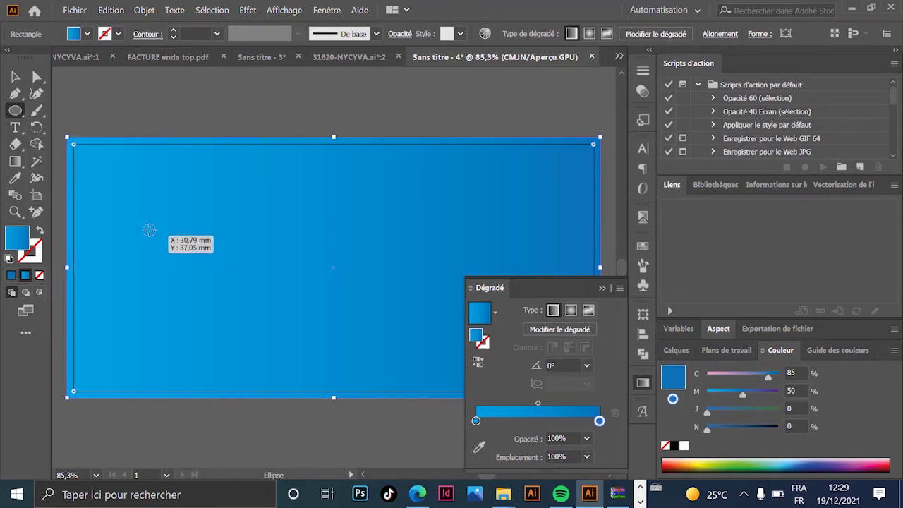
drag(175, 247, 238, 347)
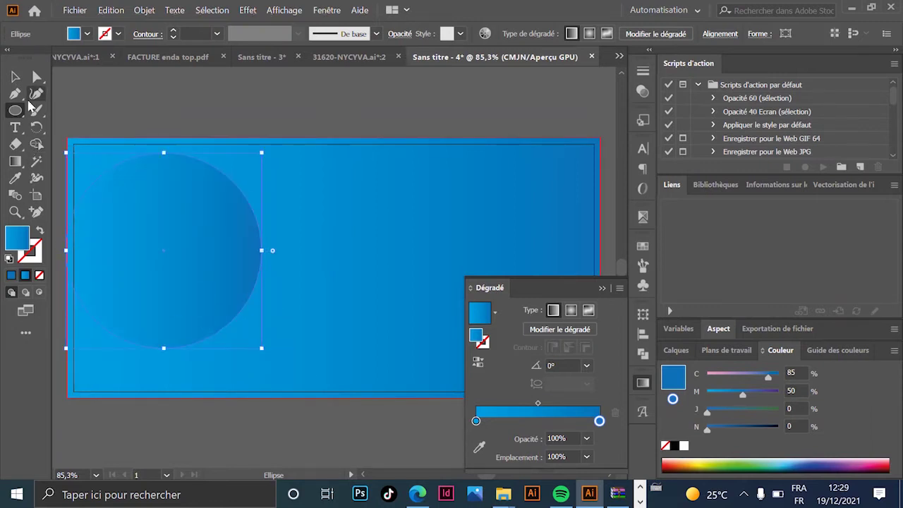
click(15, 76)
mouse_move(143, 244)
mouse_down()
mouse_move(202, 272)
mouse_move(198, 289)
mouse_up()
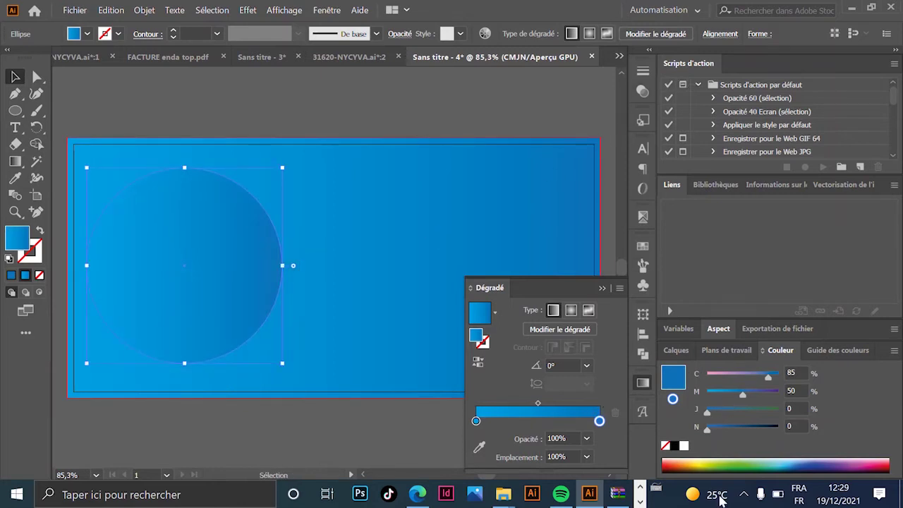
Step: Change the circle's fill to solid white and shift the circle slightly to the right
click(683, 445)
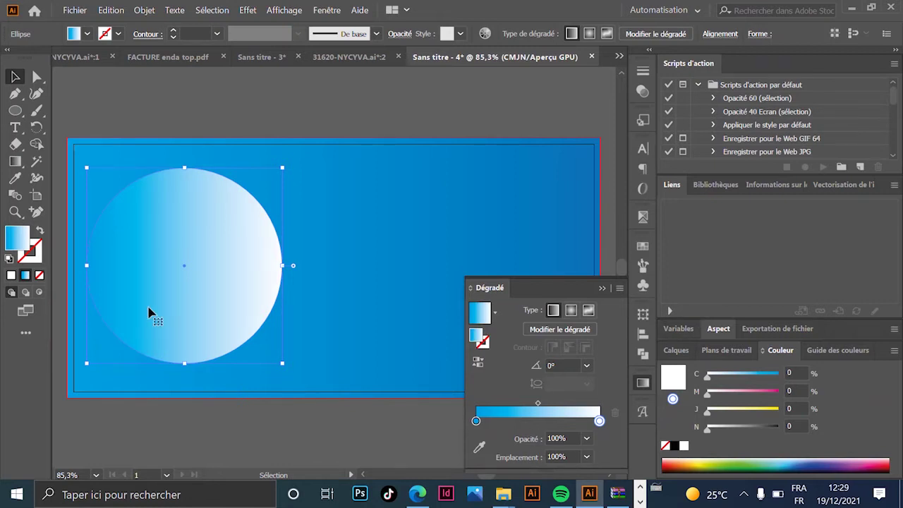
click(11, 275)
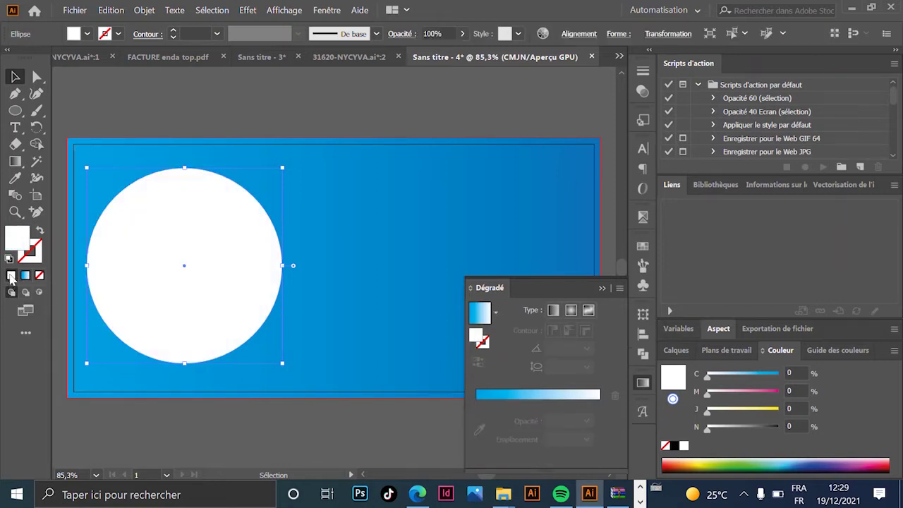
click(230, 108)
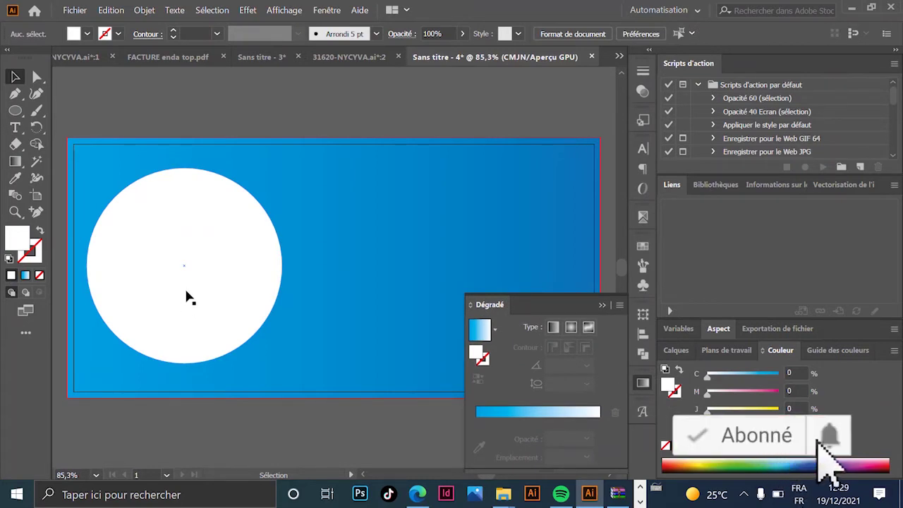
drag(189, 270, 195, 272)
click(202, 117)
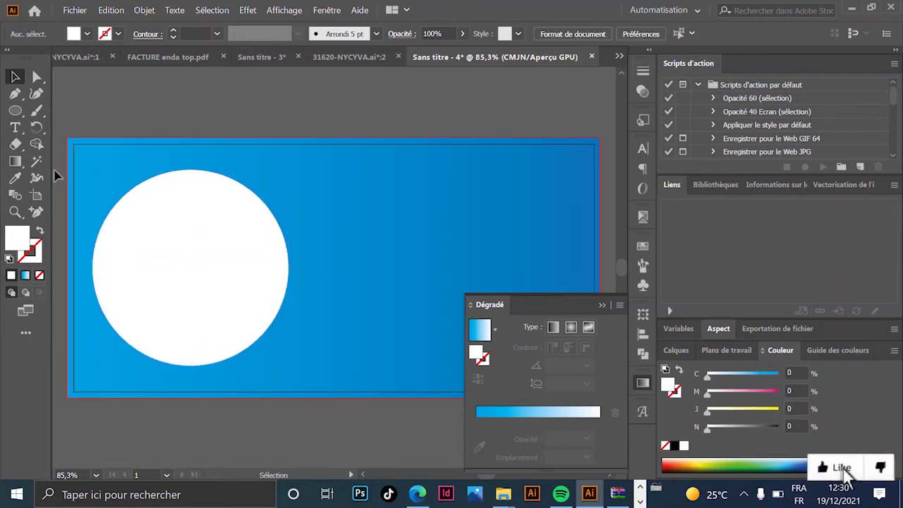
Step: Add the text "Meilleurs Voeux" and place it enlarged across the middle of the white circle
click(15, 127)
click(164, 118)
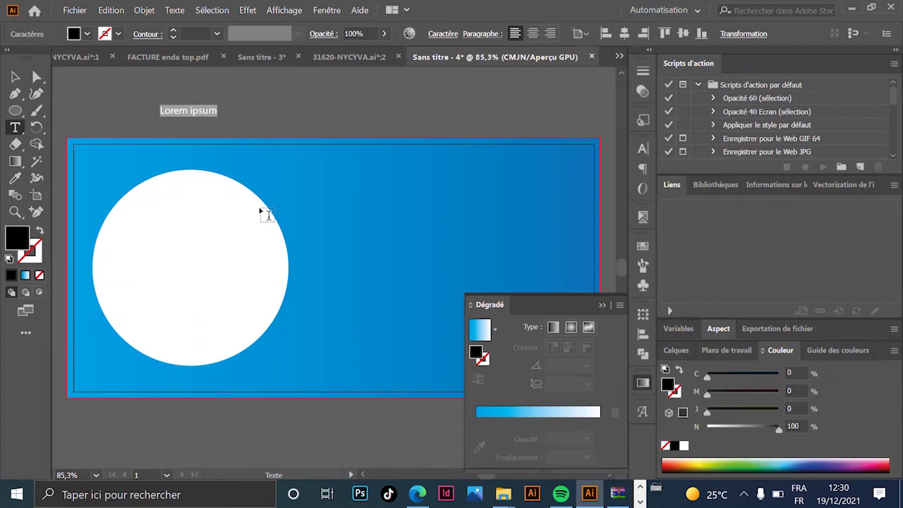
text(%)
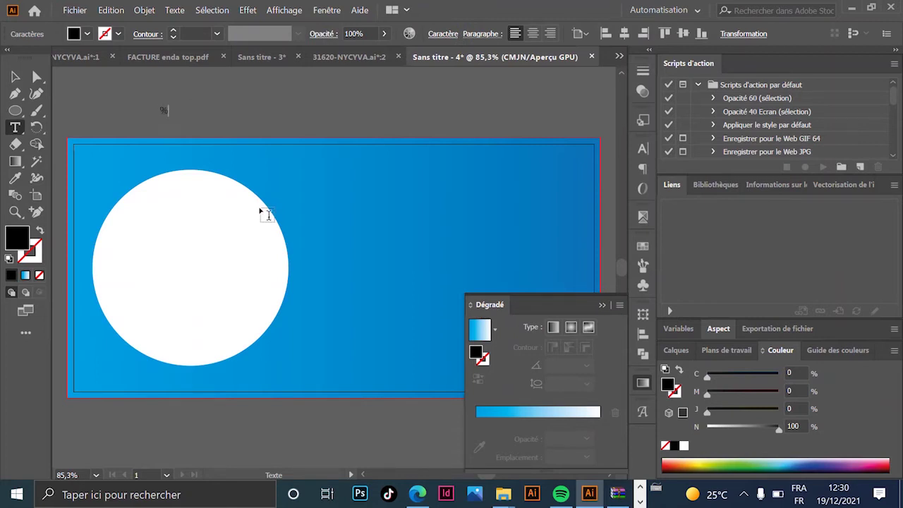
key(BackSpace)
text(M)
key(BackSpace)
text(Meilleurs Voeux)
key(Escape)
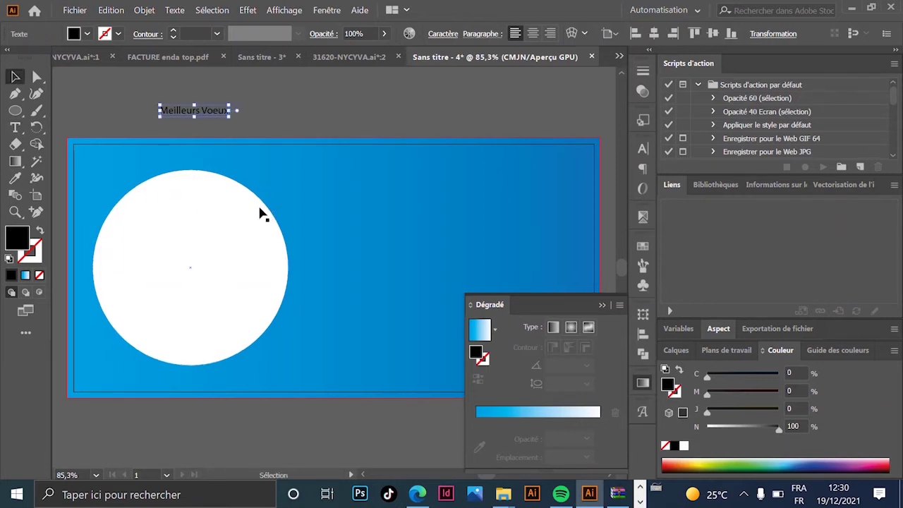
drag(210, 113, 255, 278)
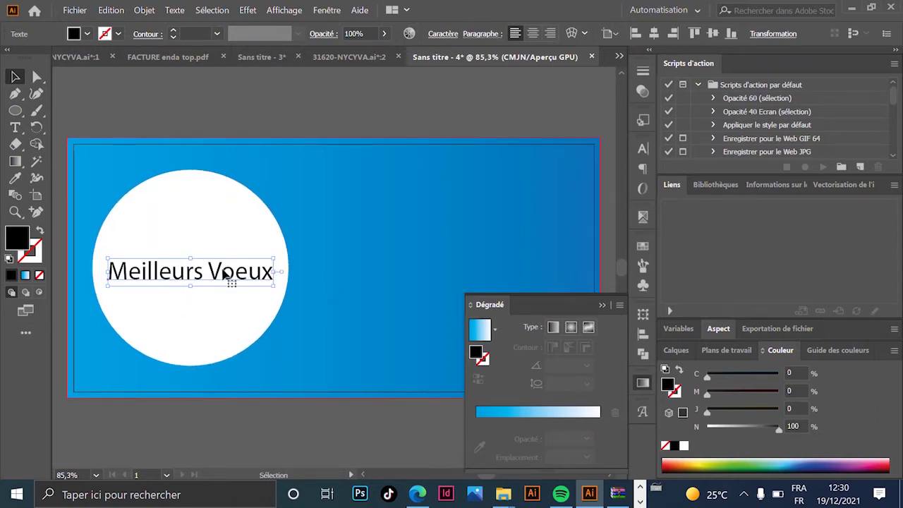
Step: Duplicate the greeting just below itself, replace the copy's text with "2022", and enlarge and centre it in the circle
drag(237, 278, 338, 386)
key(t)
triple_click(220, 305)
click(220, 305)
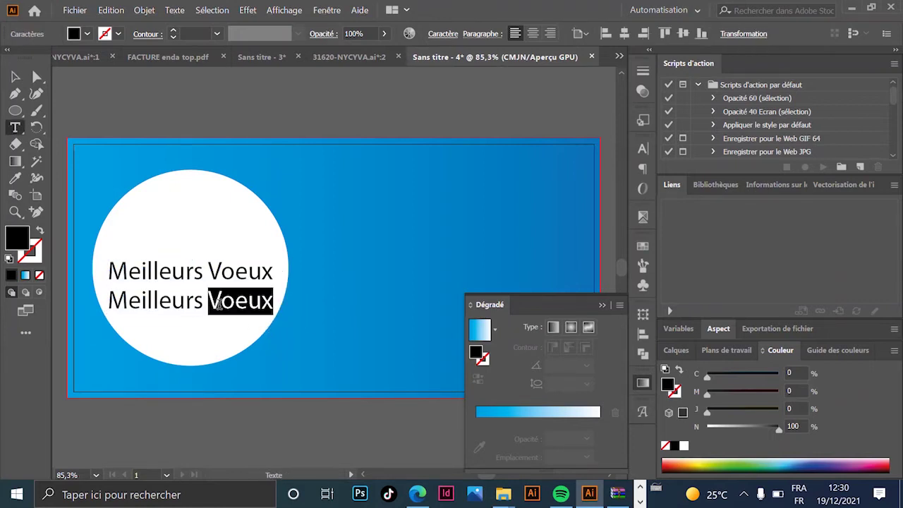
key(ctrl+a)
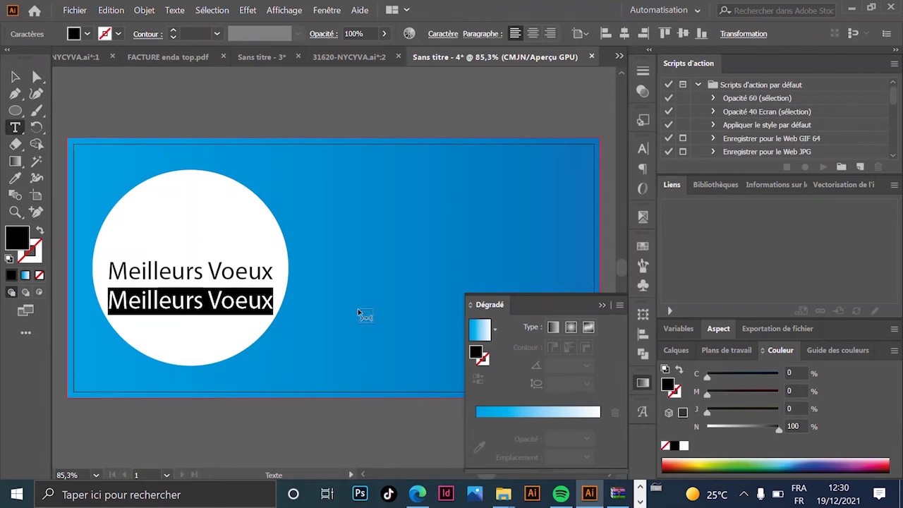
text(2)
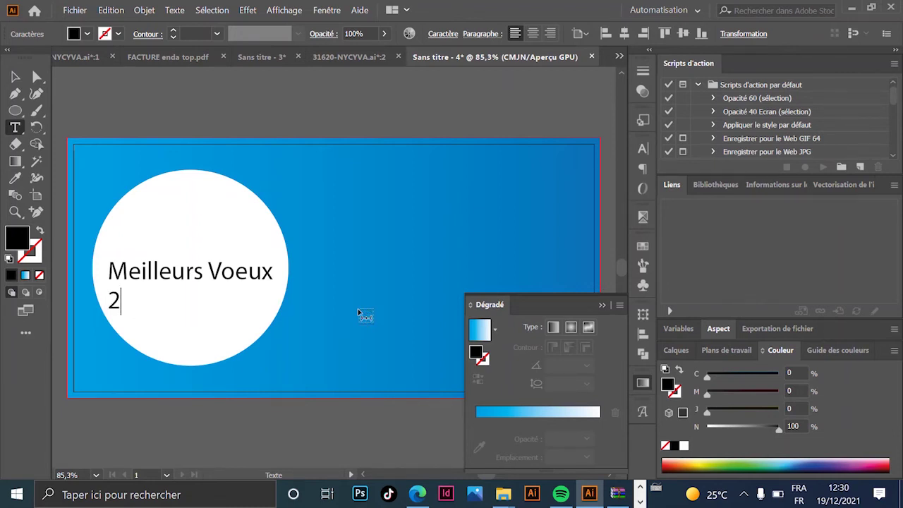
text(022)
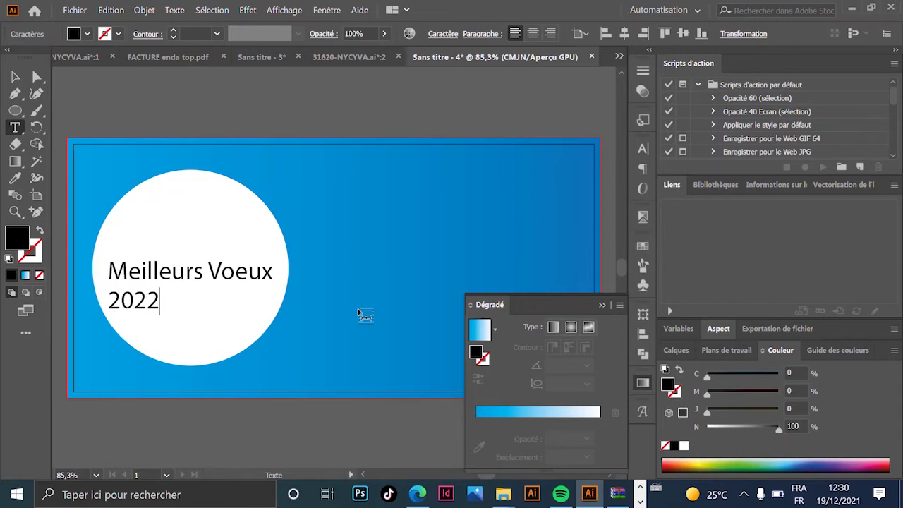
click(16, 76)
drag(161, 317, 189, 308)
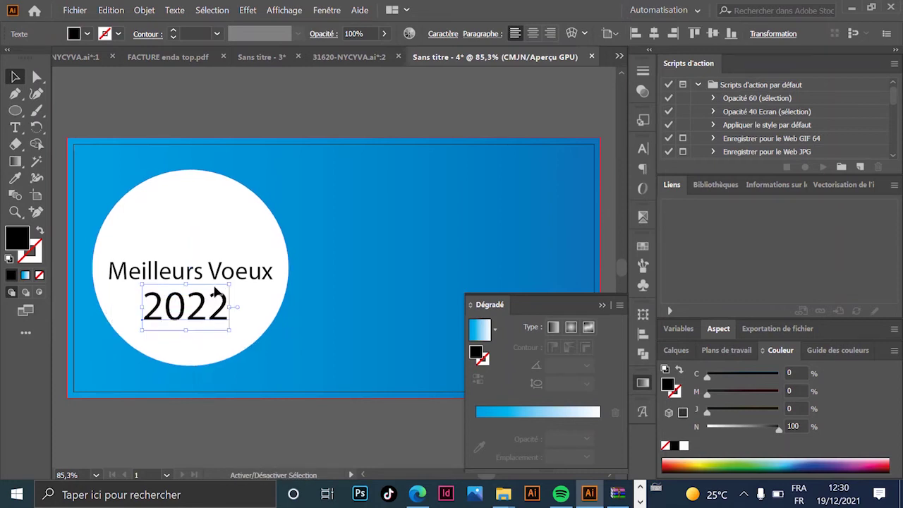
Step: Select both the "Meilleurs Voeux" and "2022" texts and change their font to HolidayFree
shift+click(191, 272)
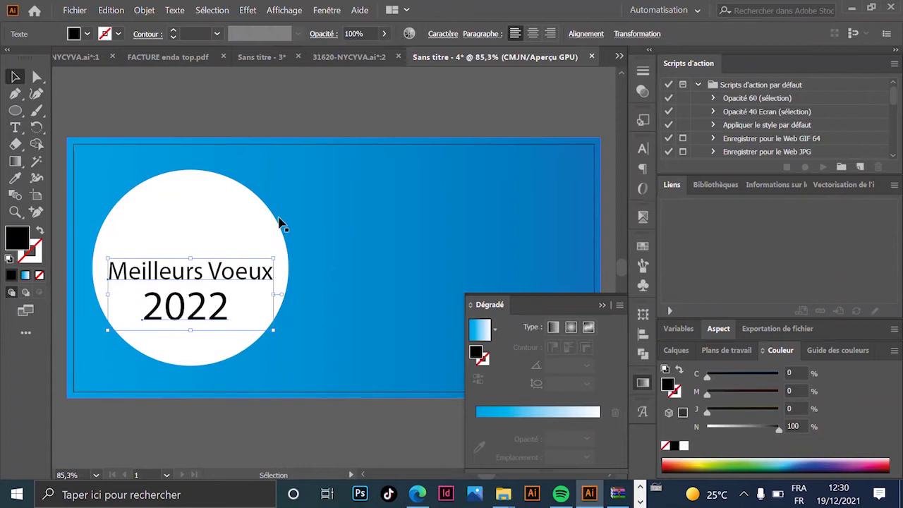
click(443, 33)
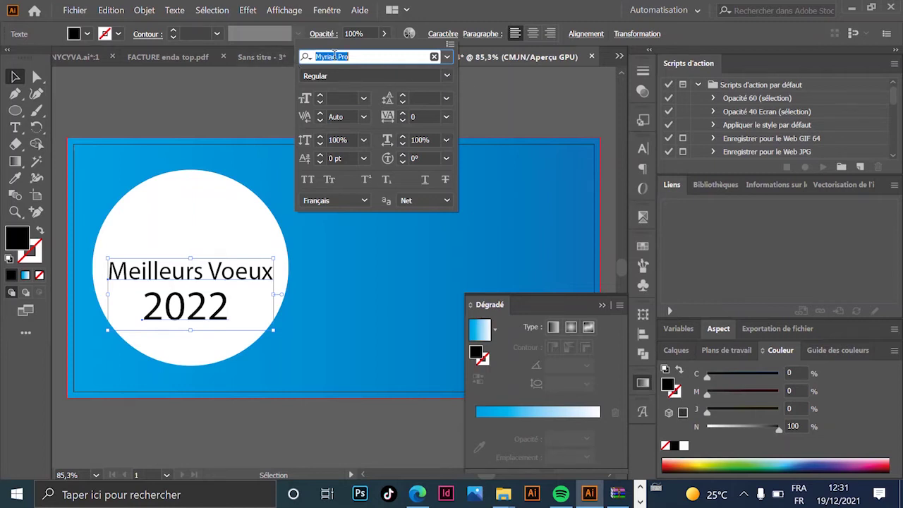
click(447, 56)
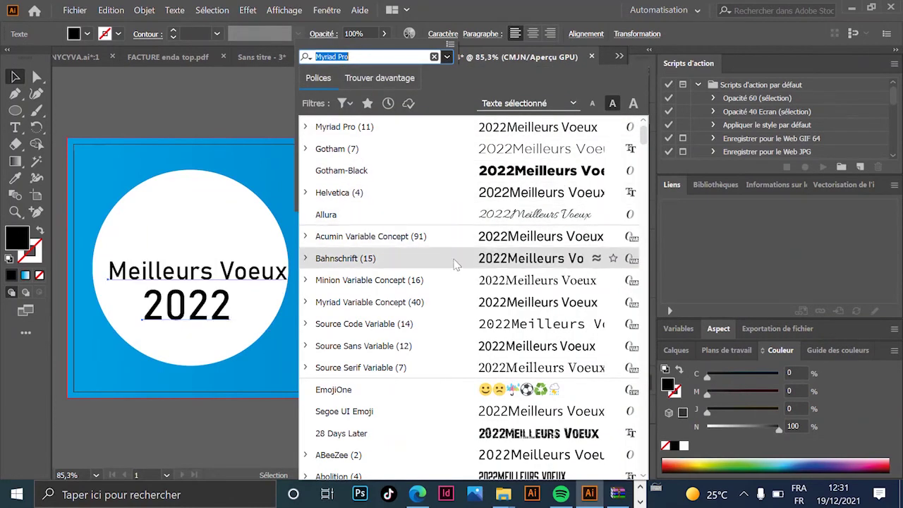
scroll(457, 264, down, 5)
scroll(457, 270, up, 5)
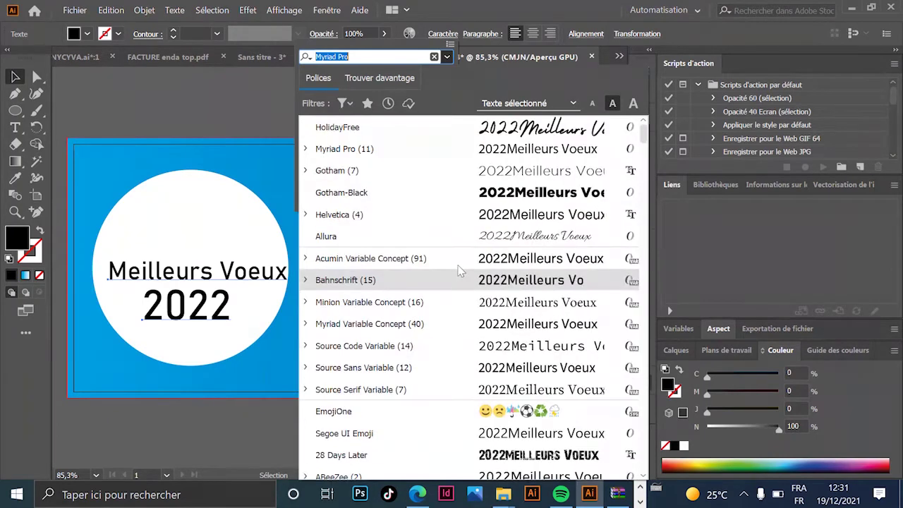
click(363, 133)
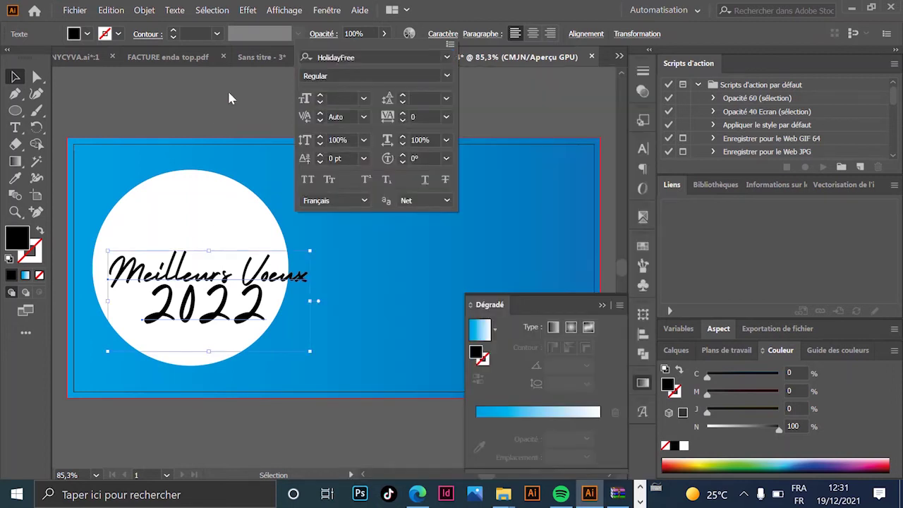
key(Escape)
Step: Shrink the "Meilleurs Voeux" text to fit inside the white circle and centre "2022" beneath it
drag(304, 220, 342, 236)
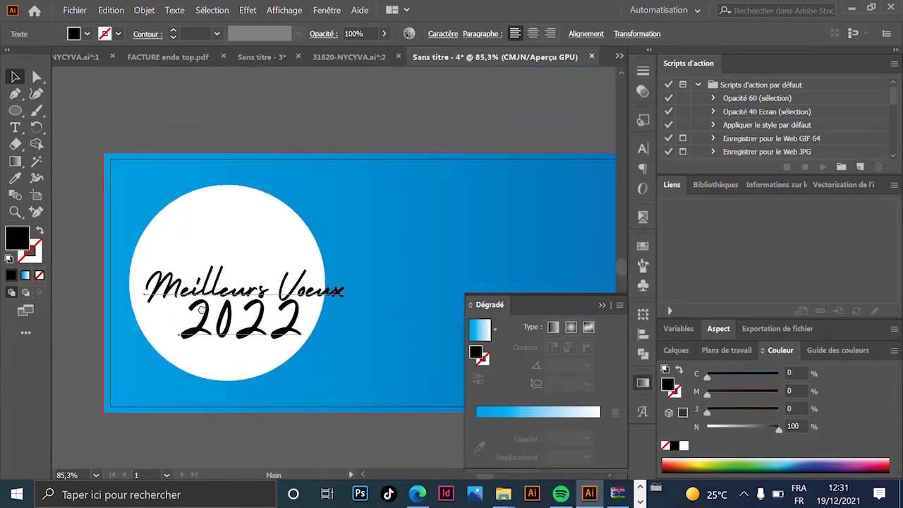
drag(202, 310, 191, 321)
click(263, 127)
click(268, 295)
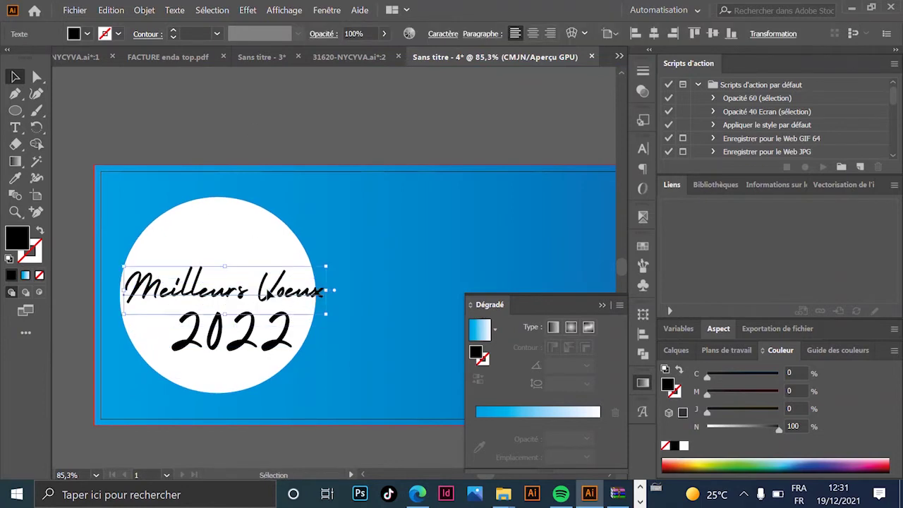
drag(326, 313, 299, 314)
drag(236, 308, 246, 294)
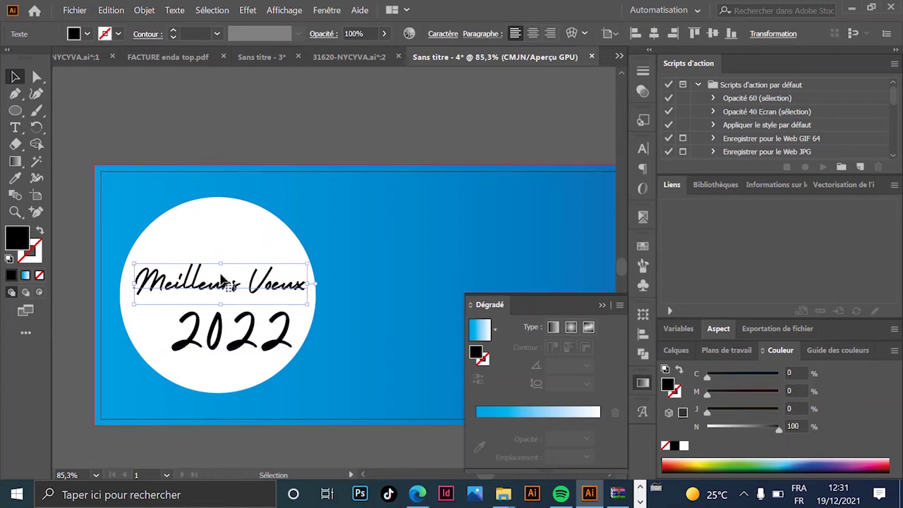
drag(252, 345, 282, 328)
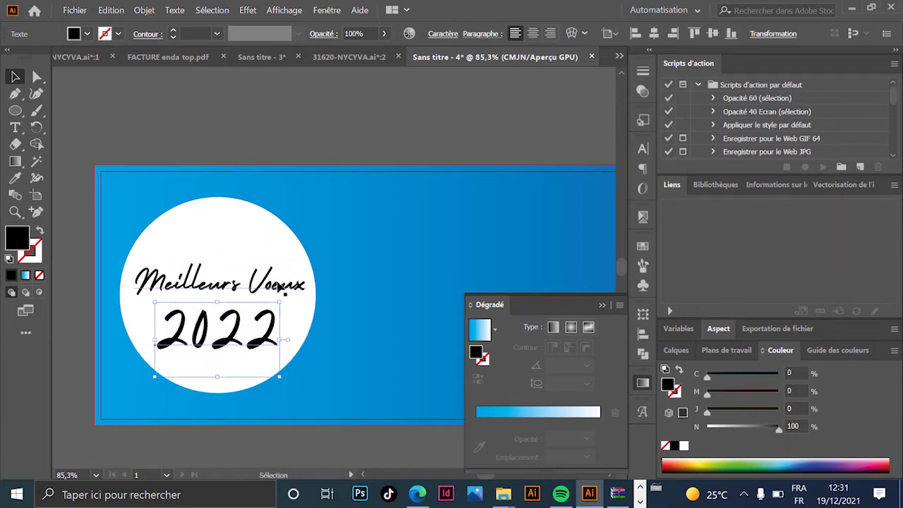
Step: Change the "Meilleurs Voeux" text colour to a 70% black grey
click(282, 289)
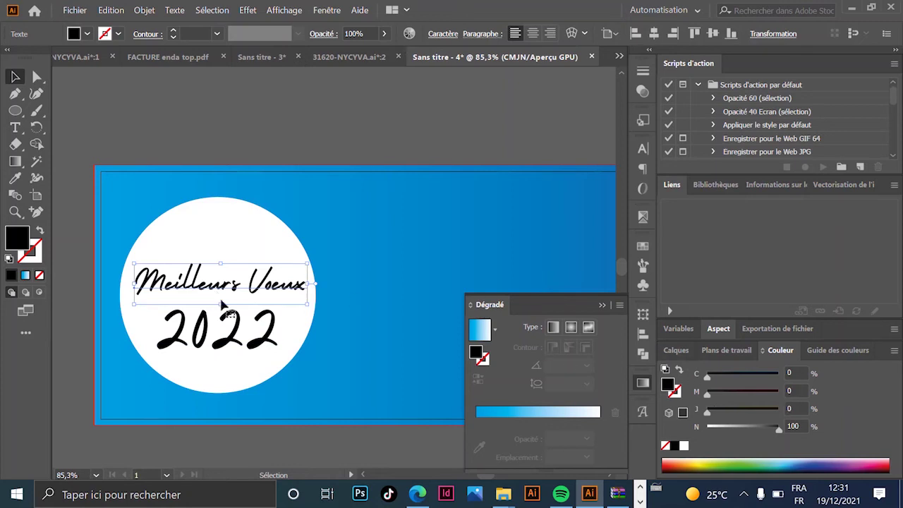
drag(778, 428, 757, 430)
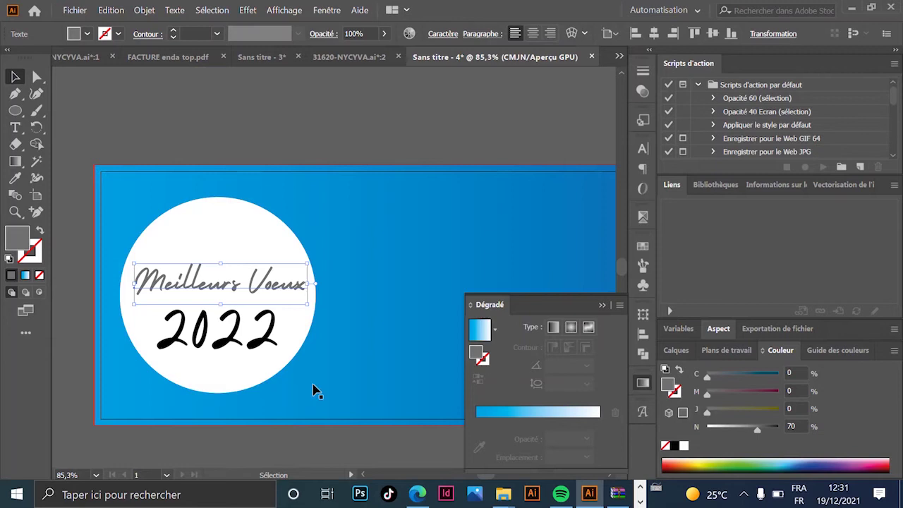
click(332, 148)
Step: Recolour the "2022" text dark blue with 100% cyan, 61% magenta, 0% yellow and 0% black
click(255, 342)
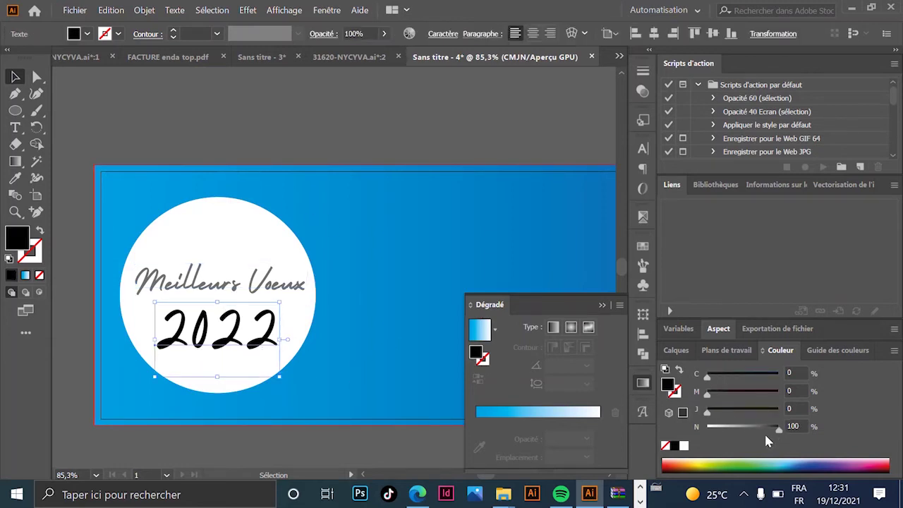
drag(730, 374, 781, 374)
drag(753, 426, 707, 426)
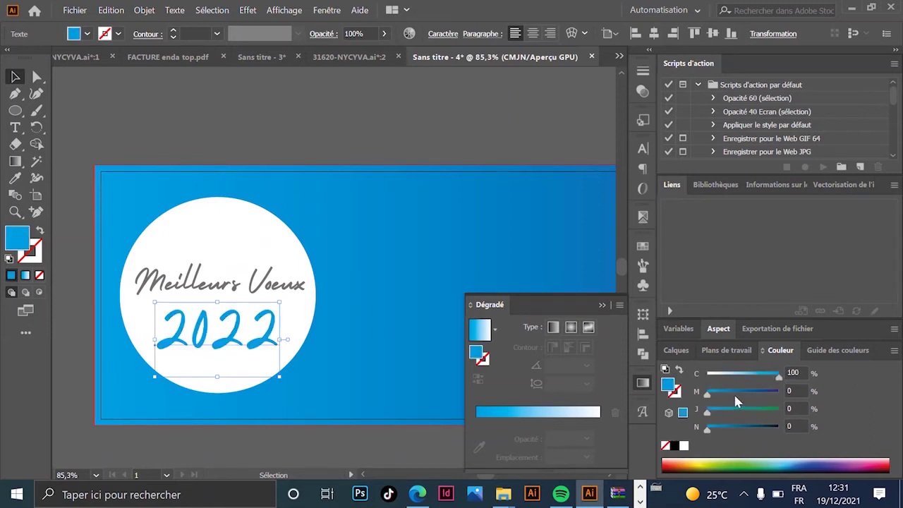
drag(732, 392, 752, 400)
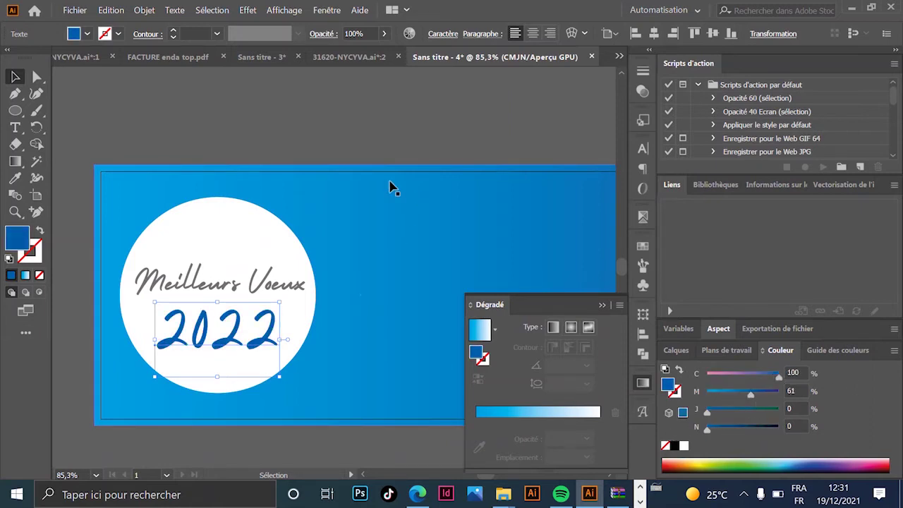
click(364, 210)
Step: Shift the "Meilleurs Voeux" and "2022" texts together slightly upward inside the circle
scroll(209, 326, up, 1)
scroll(210, 326, up, 3)
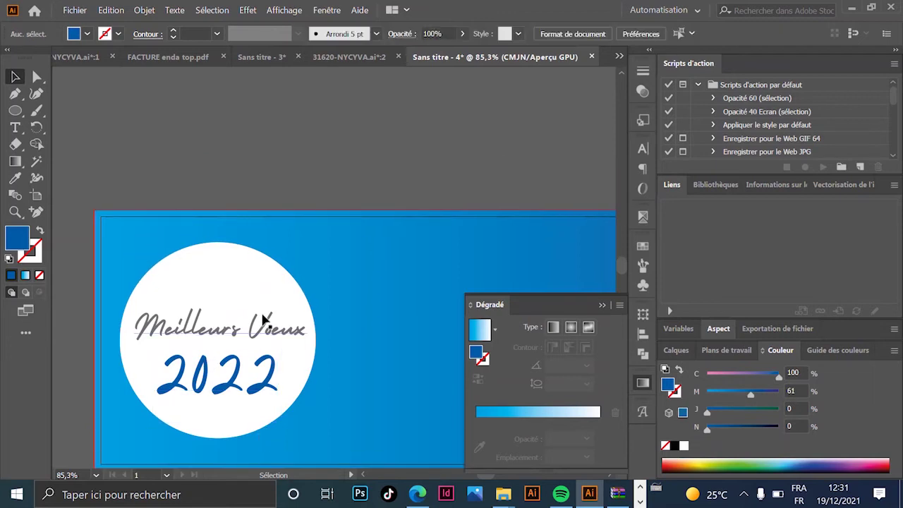
mouse_move(275, 367)
mouse_down()
mouse_move(284, 377)
mouse_move(269, 363)
mouse_up()
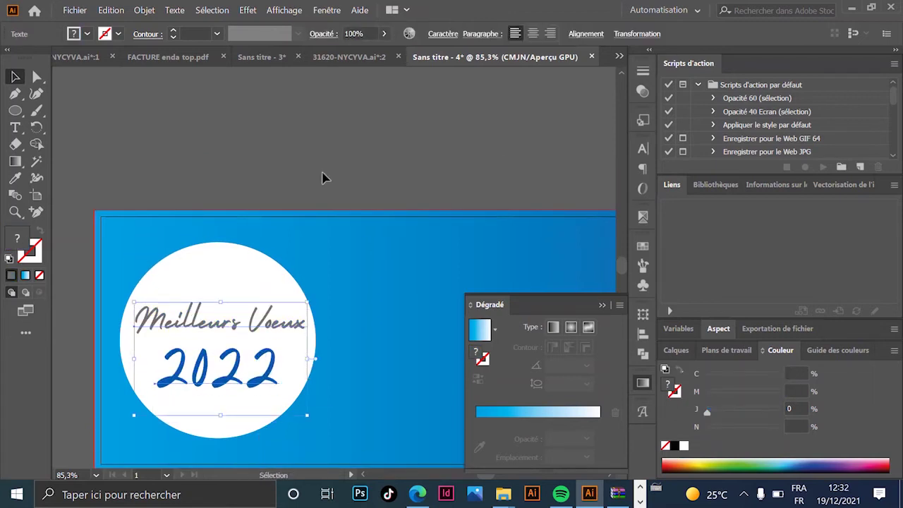
click(322, 177)
scroll(297, 295, down, 2)
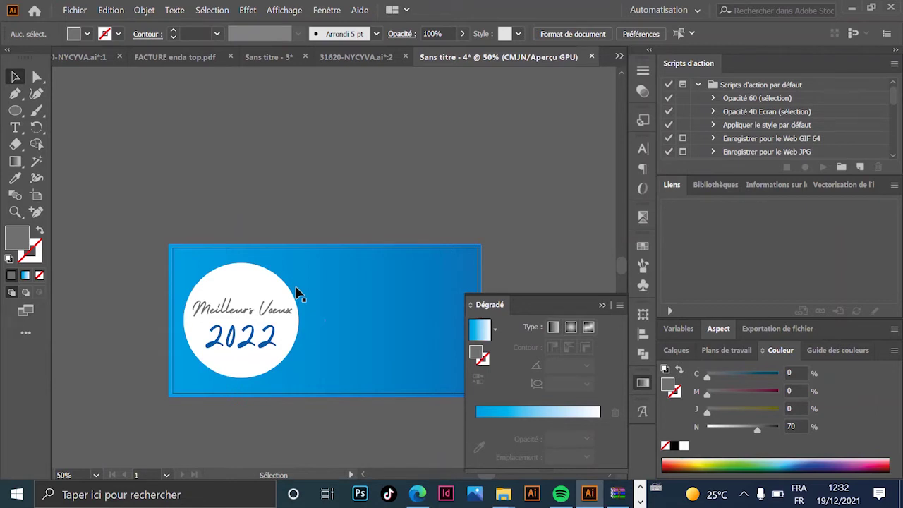
Step: Check the finished card in "Sans titre - 3", then draw a vertical line from above the new card down into the circle
click(264, 57)
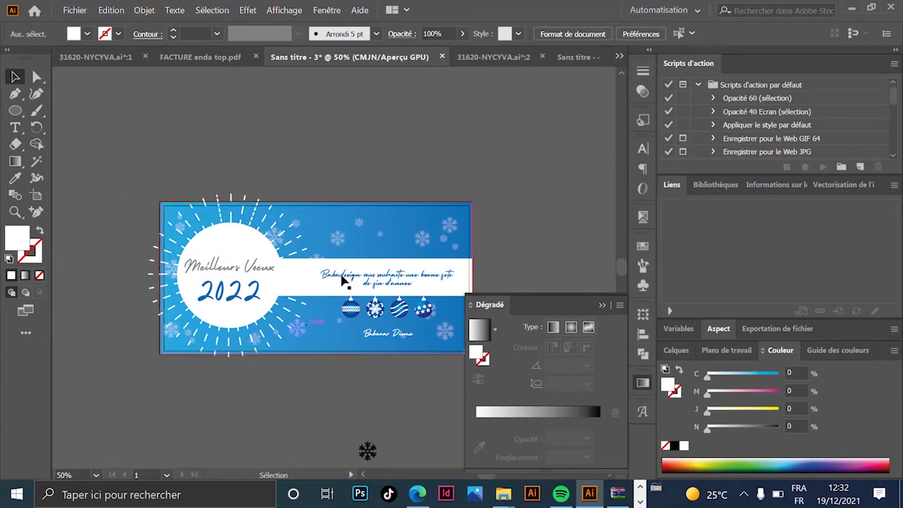
click(589, 57)
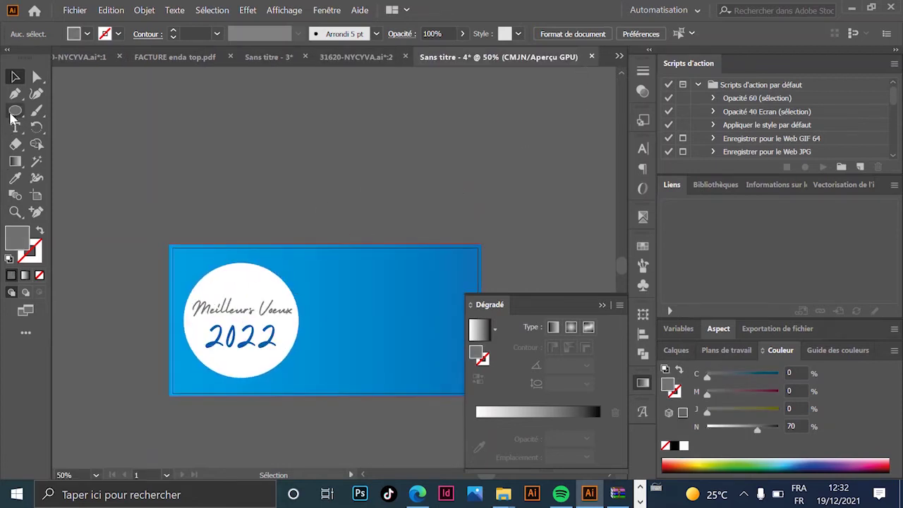
drag(15, 110, 88, 181)
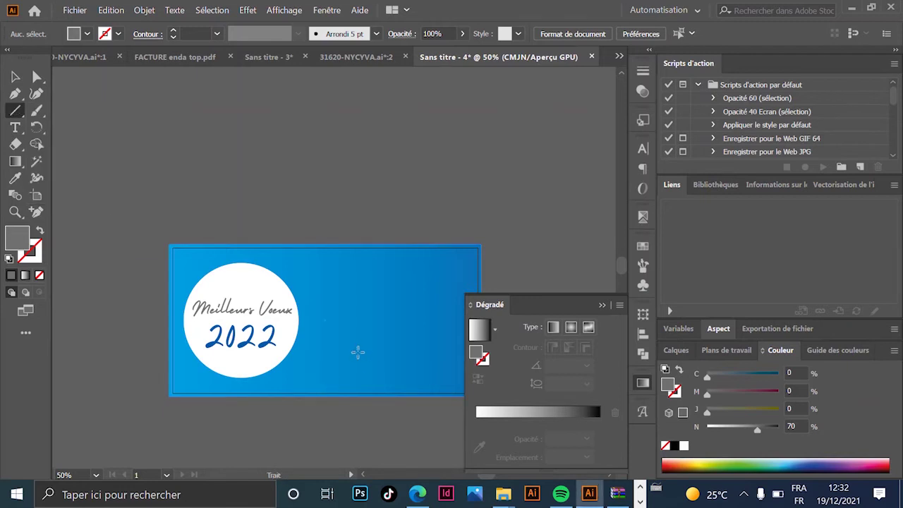
scroll(237, 245, up, 3)
mouse_move(263, 240)
mouse_down()
mouse_move(245, 167)
mouse_move(247, 308)
mouse_up()
scroll(238, 211, down, 1)
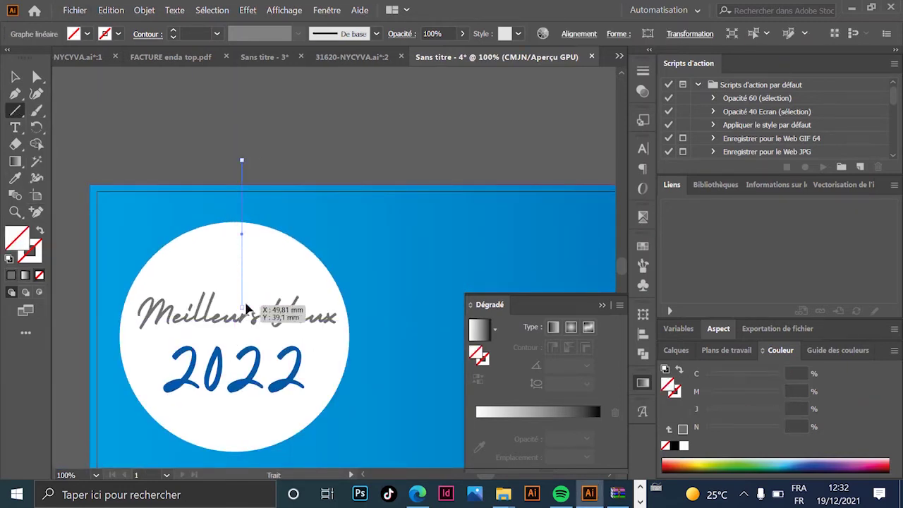
Step: Give the vertical line above the circle a white stroke with no fill
click(16, 76)
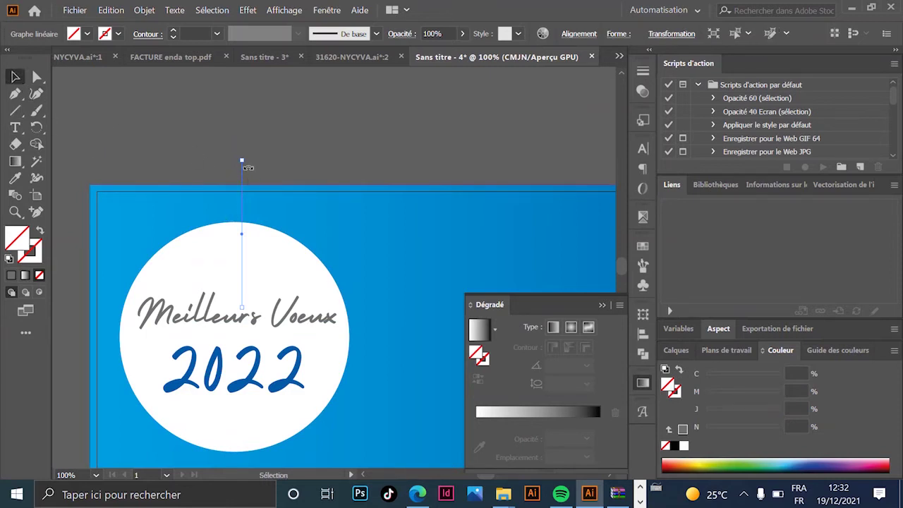
click(31, 256)
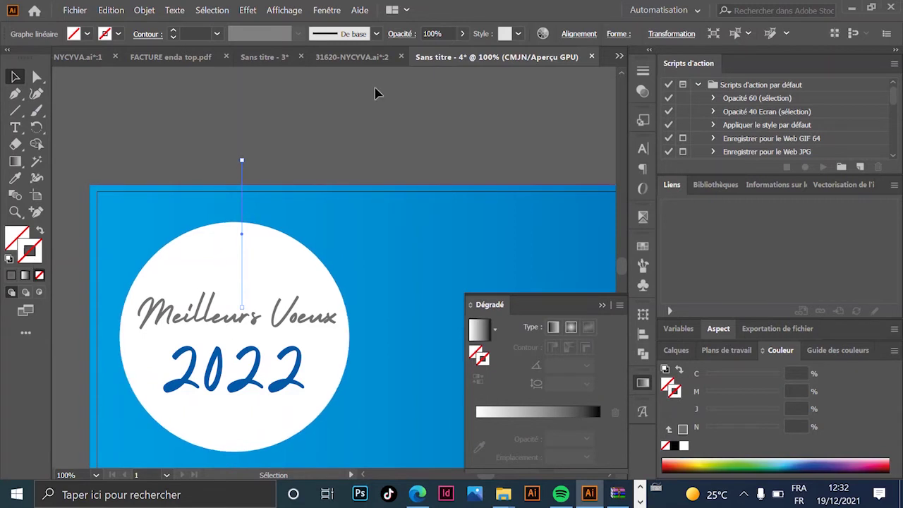
click(108, 33)
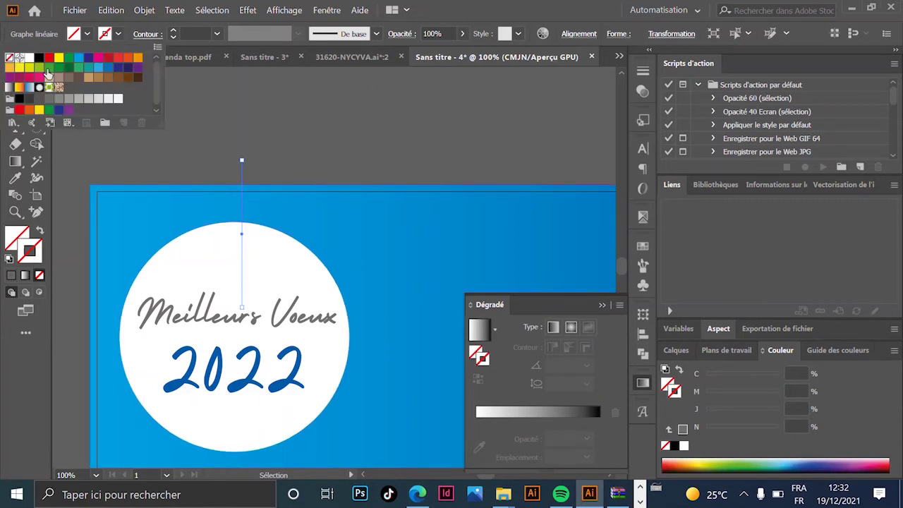
click(29, 59)
click(376, 143)
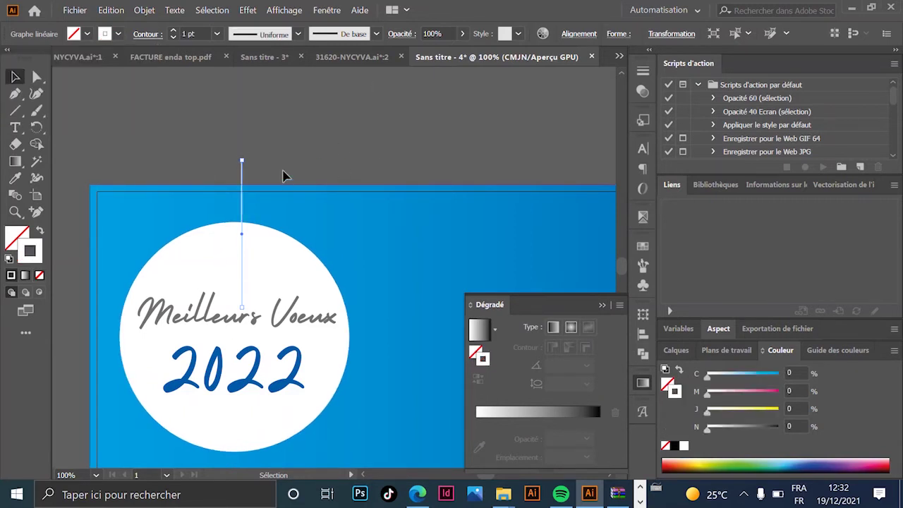
click(296, 147)
drag(211, 179, 372, 160)
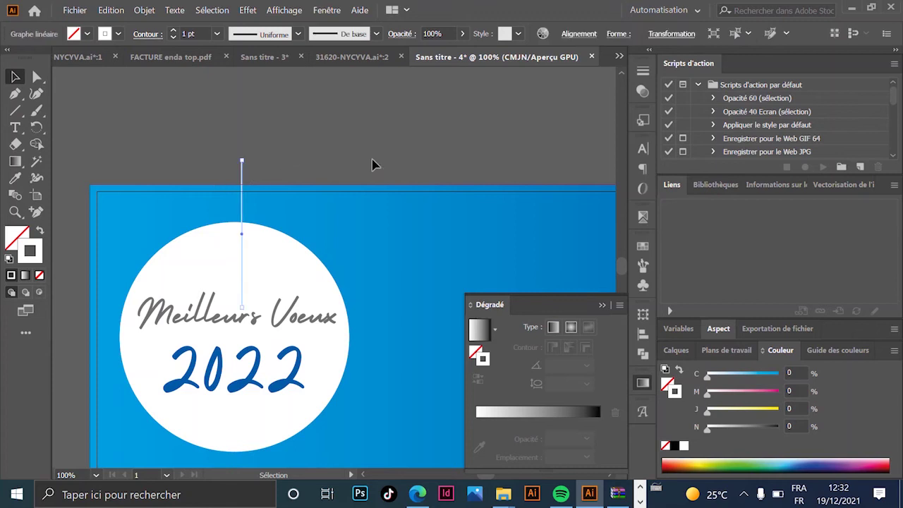
Step: Set the vertical line's stroke to round caps and inspect its upper end up close
click(644, 73)
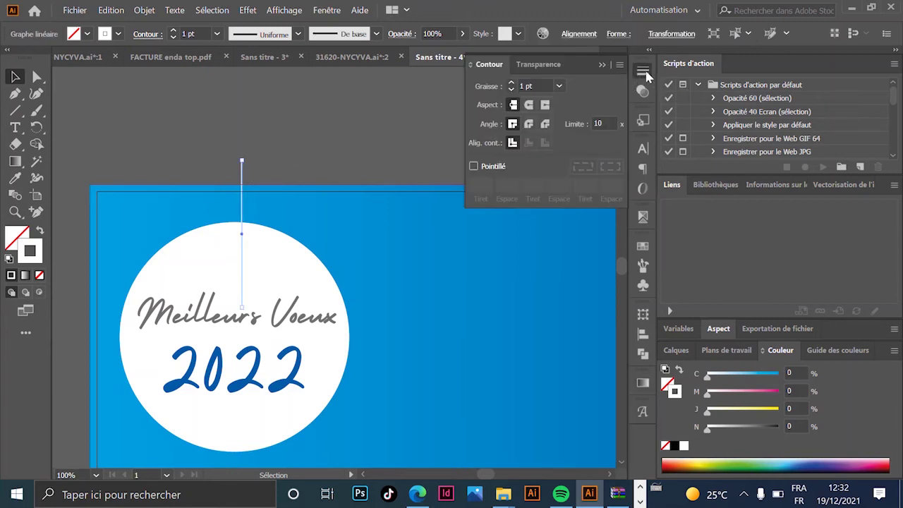
click(531, 105)
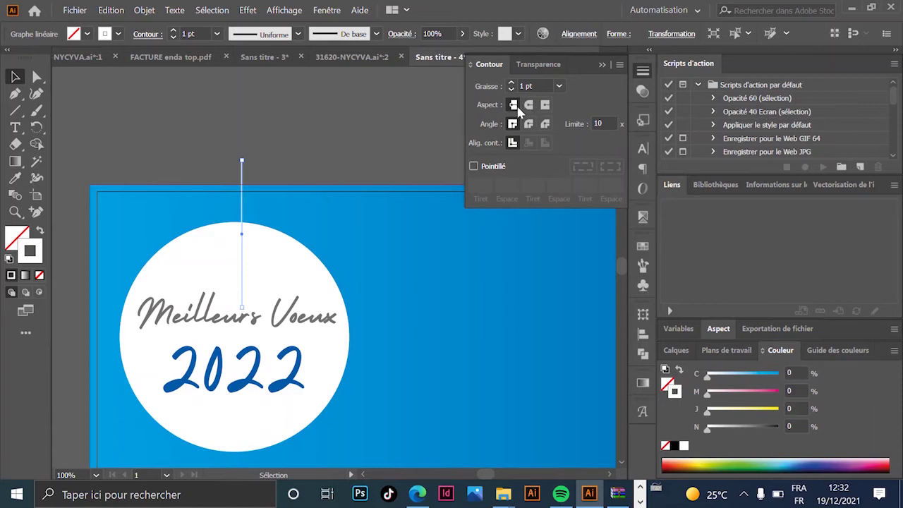
click(249, 169)
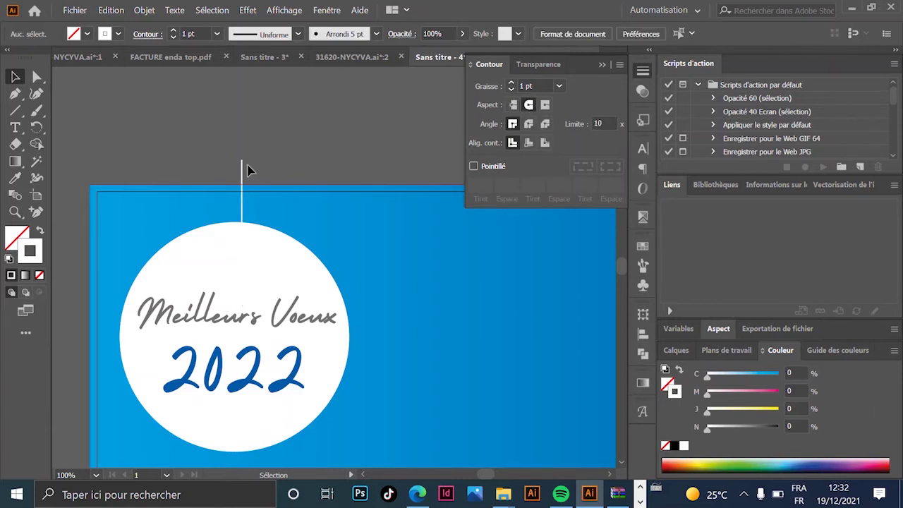
scroll(240, 162, up, 9)
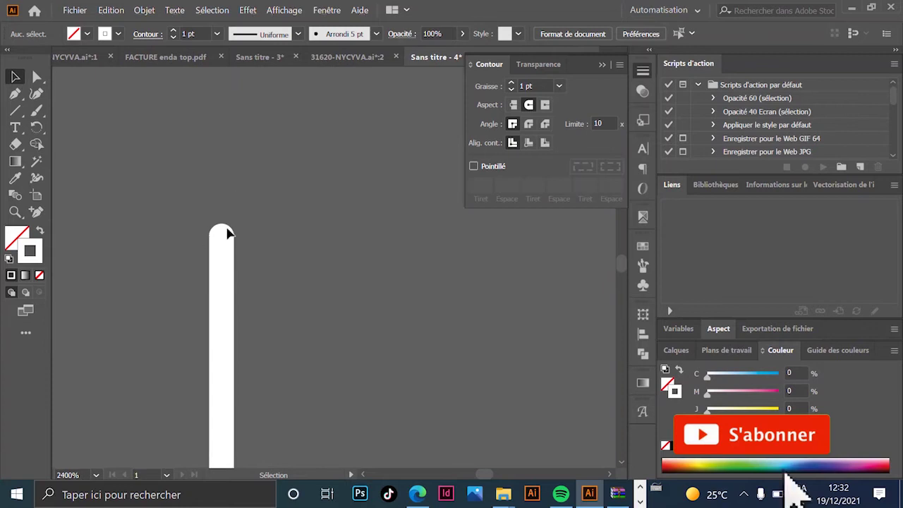
scroll(248, 212, down, 1)
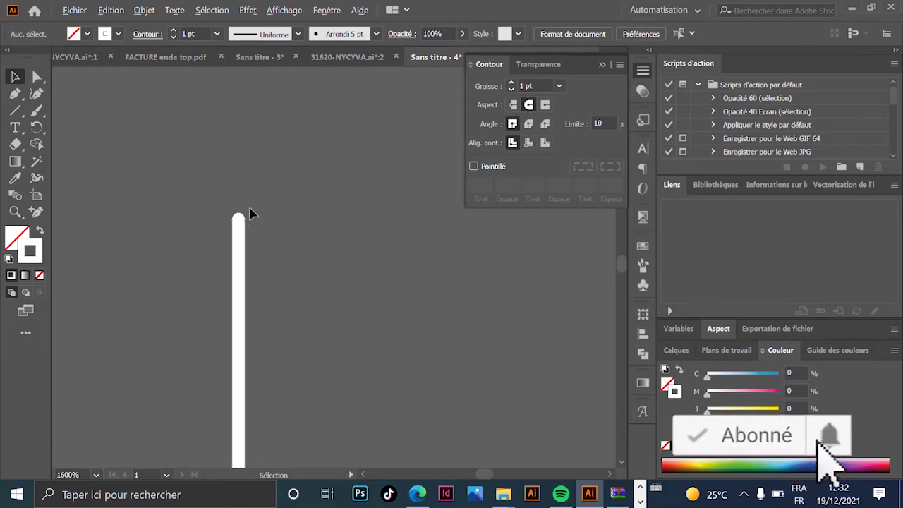
scroll(254, 215, down, 8)
scroll(282, 228, up, 2)
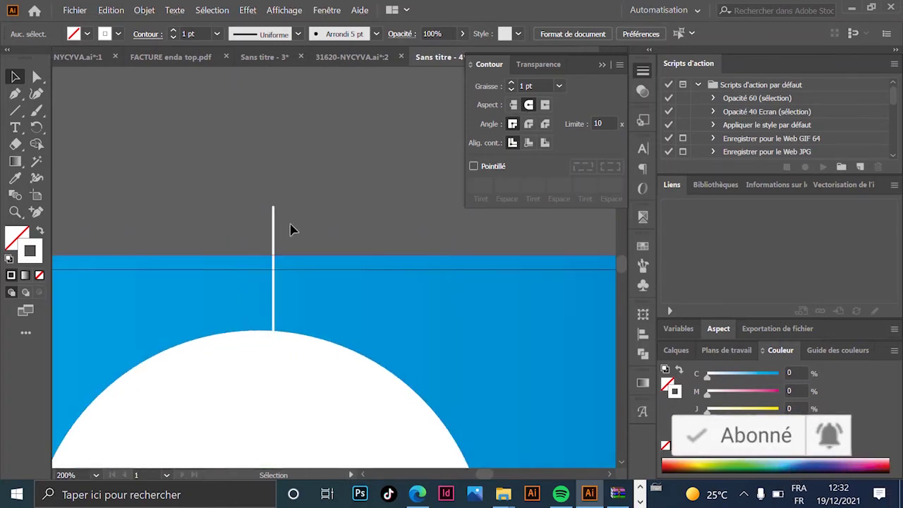
scroll(294, 229, down, 1)
Step: Increase the vertical line's stroke weight to 2 pt
click(279, 225)
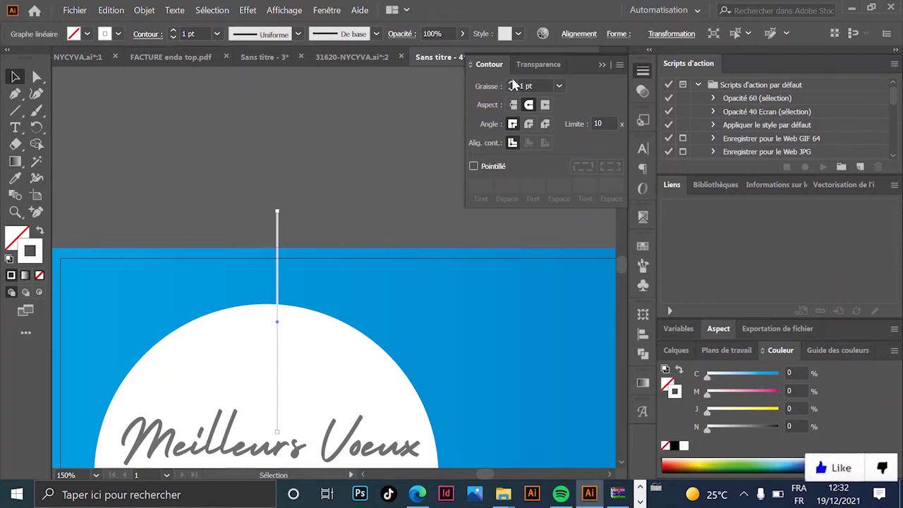
click(511, 82)
click(356, 224)
scroll(356, 224, down, 2)
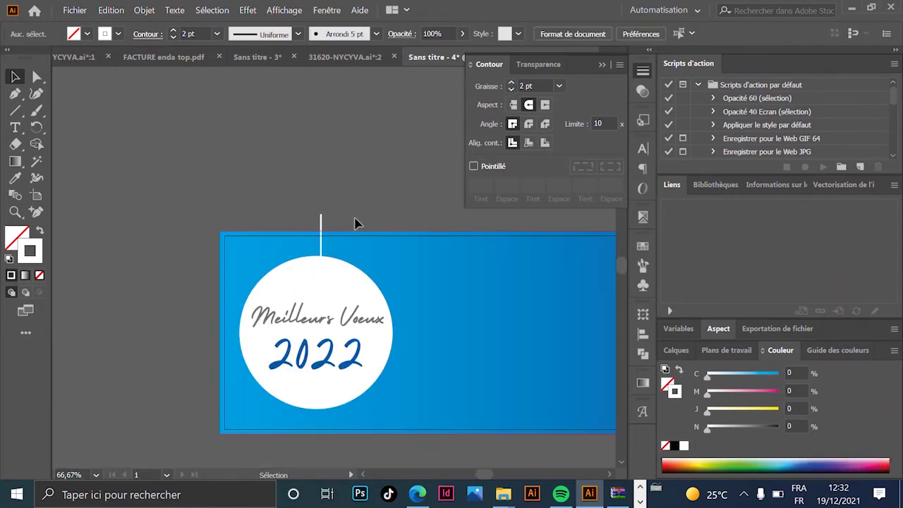
Step: Make the vertical line's stroke dashed with a dash length of 15 pt
drag(356, 224, 324, 201)
click(275, 205)
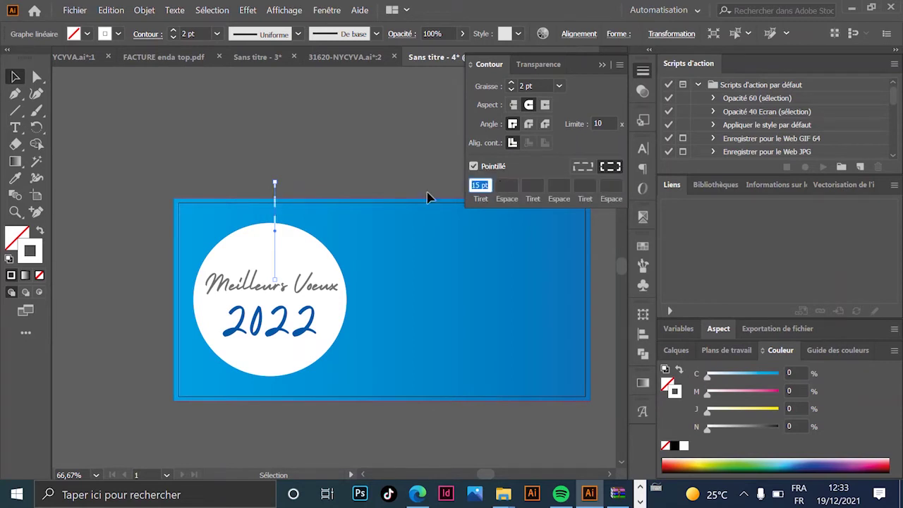
click(303, 213)
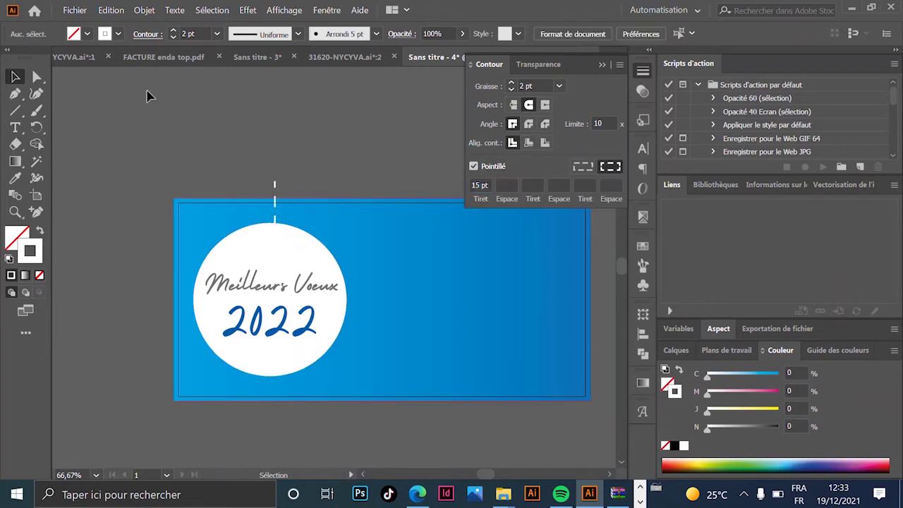
Step: Move the dashed vertical line sideways onto the white circle's vertical centre axis and check it against the circle's centre
scroll(275, 192, up, 1)
click(276, 181)
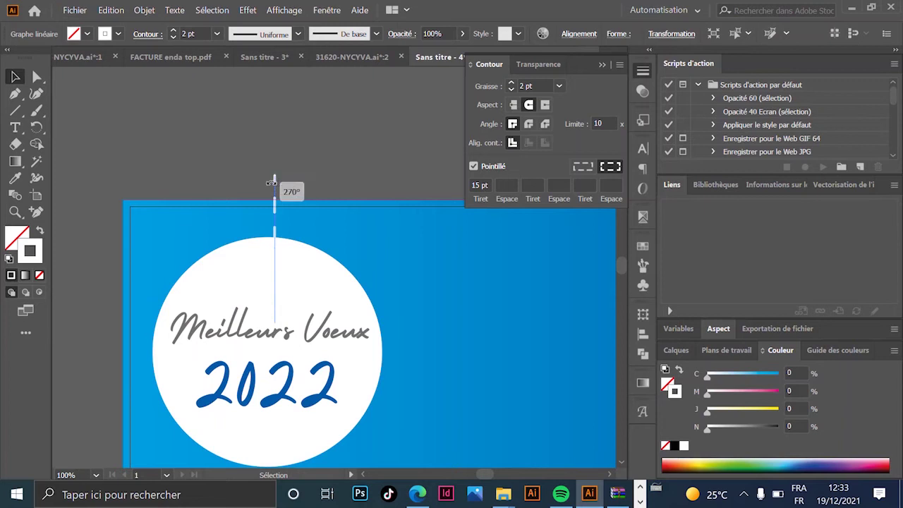
key(a)
drag(276, 202, 267, 210)
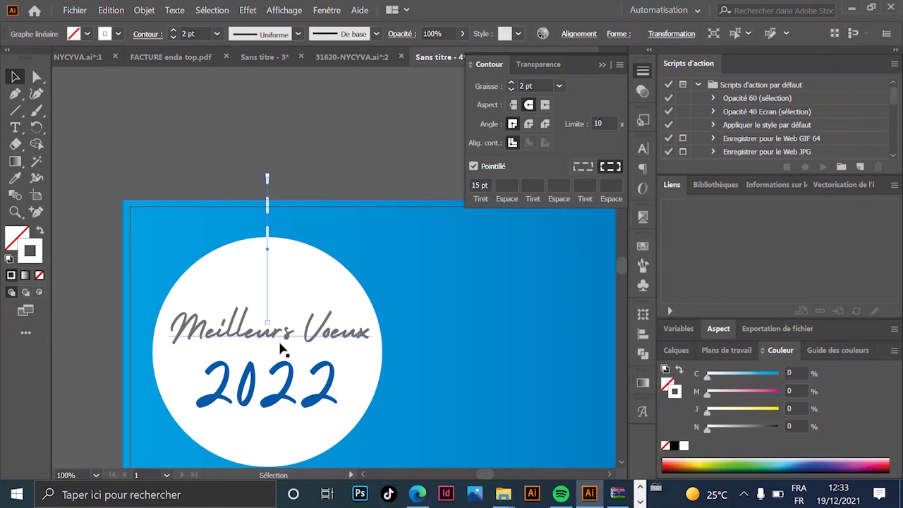
click(323, 293)
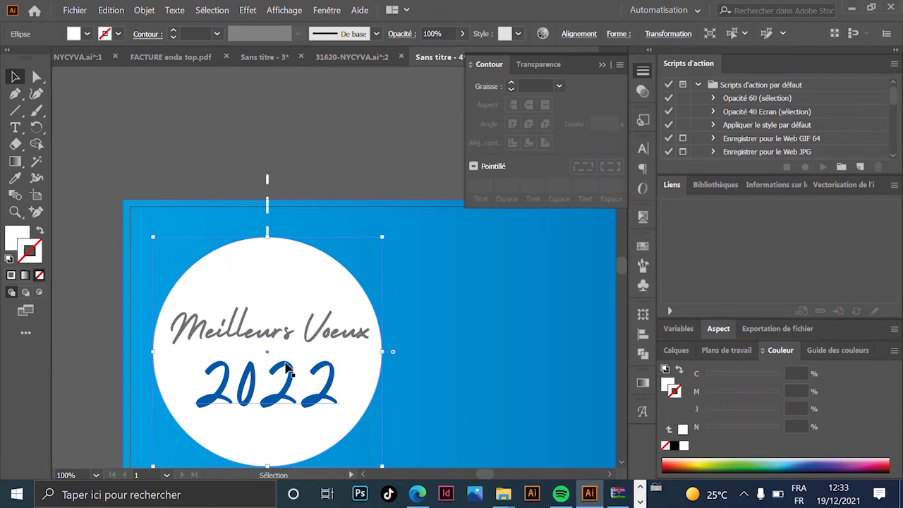
Step: In outline view, create a copy of the dashed line rotated 10° about the circle's centre
click(267, 185)
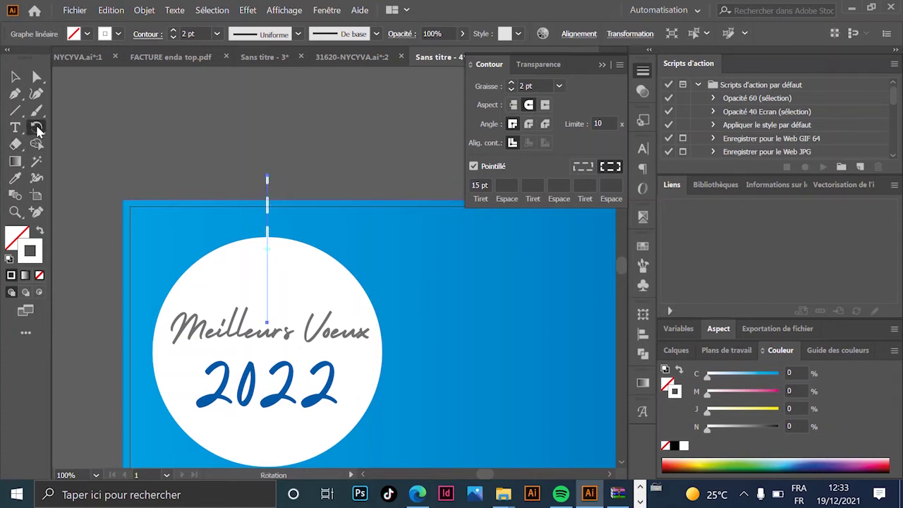
click(37, 127)
key(ctrl+y)
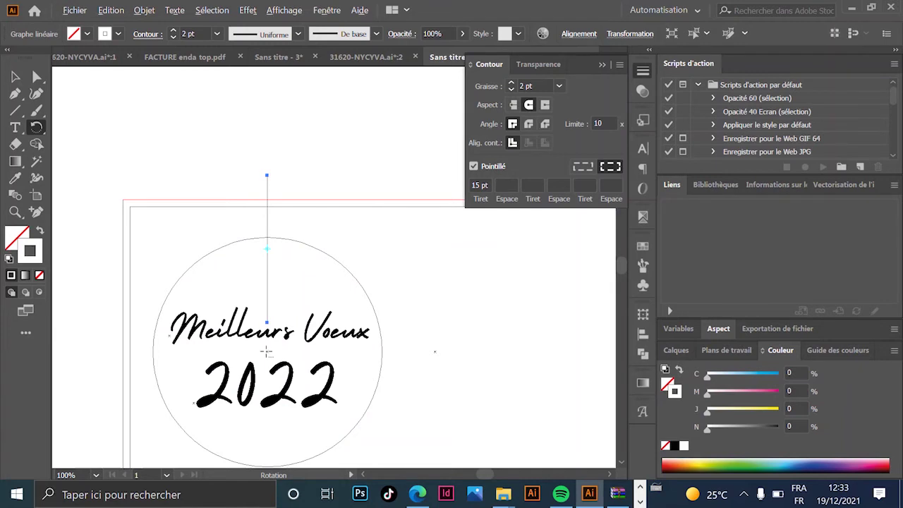
alt+click(267, 351)
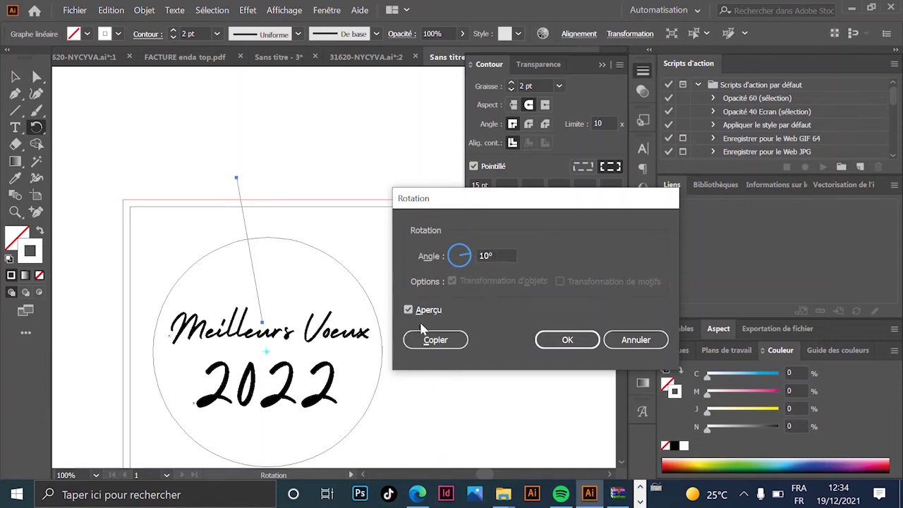
click(433, 340)
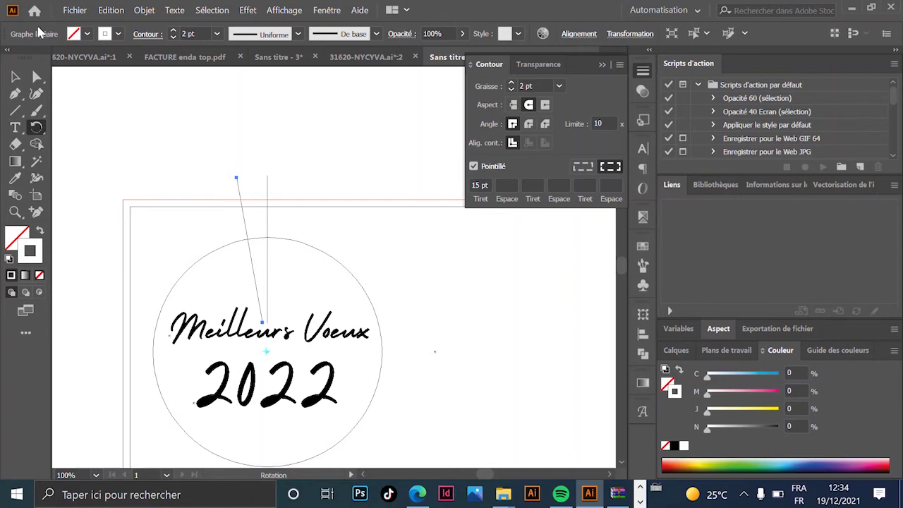
click(16, 76)
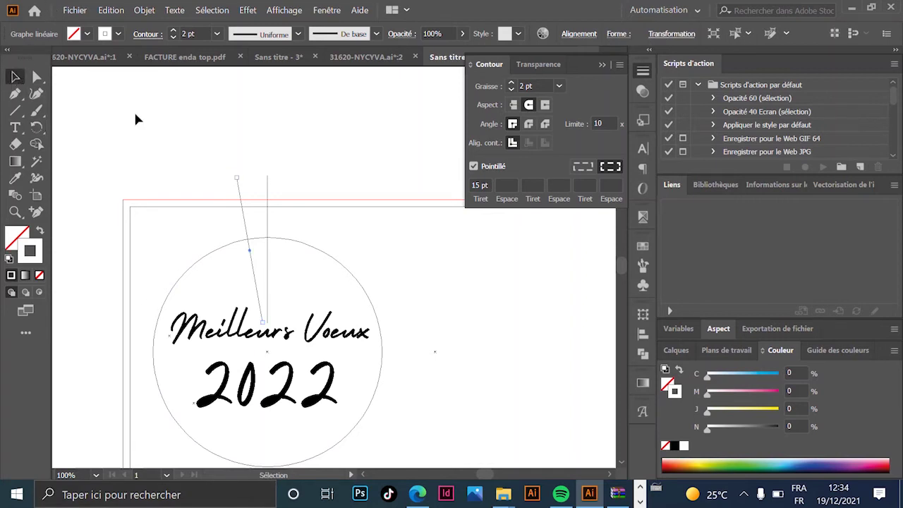
Step: Repeat the 10° rotated copy until rays surround the whole circle, and return from outline view to the coloured preview
key(ctrl)
key(ctrl)
key(ctrl+d)
key(ctrl+d)
key(ctrl+d)
key(ctrl+d)
key(ctrl+d)
key(ctrl+d)
key(ctrl+d)
key(ctrl+d)
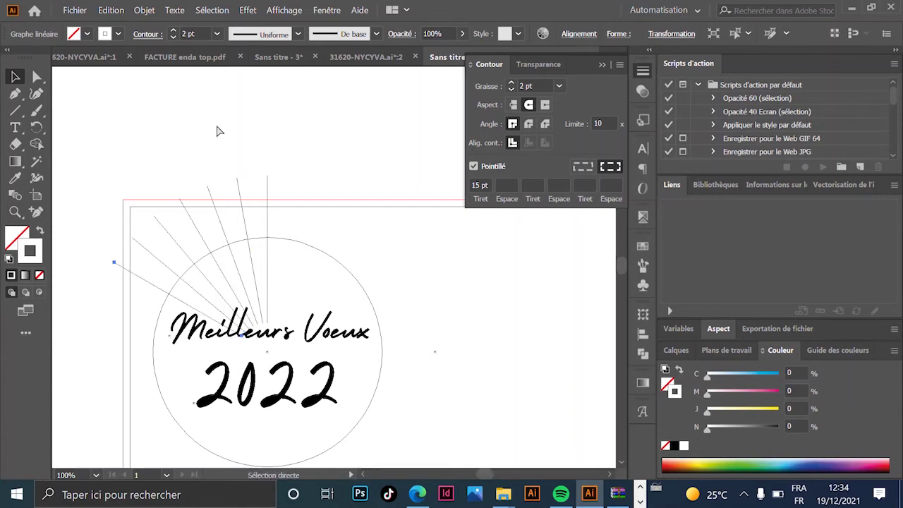
key(ctrl+d)
key(ctrl+d)
key(ctrl+d)
key(ctrl+d)
key(ctrl+d)
key(ctrl+d)
key(ctrl+d)
key(ctrl+d)
key(ctrl+d)
key(ctrl+d)
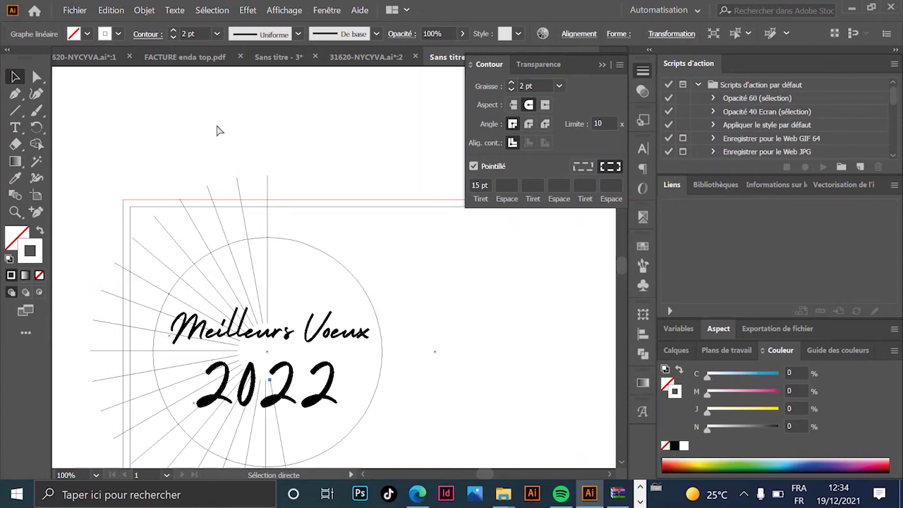
key(ctrl+d)
key(ctrl+d)
key(ctrl+d)
key(ctrl+d)
key(ctrl+d)
key(ctrl+d)
key(ctrl+d)
key(ctrl+d)
key(ctrl+d)
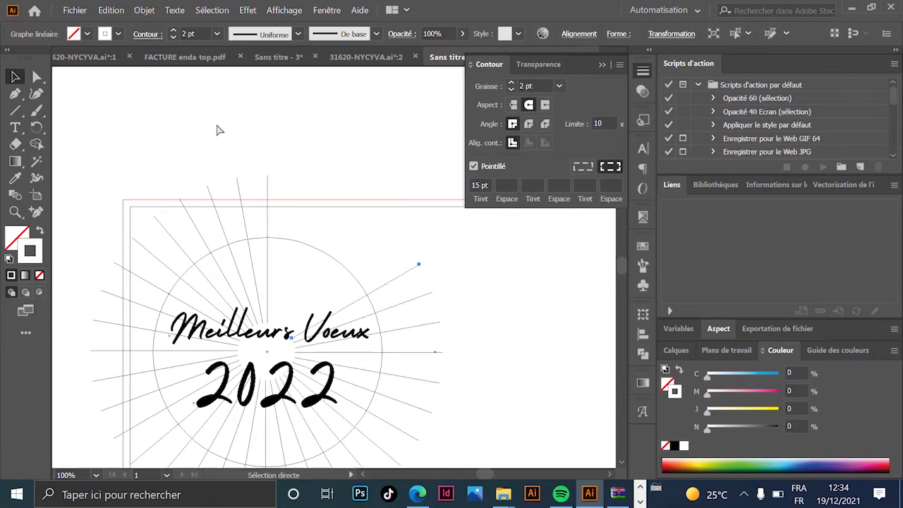
key(ctrl+d)
key(ctrl+d)
key(ctrl+d)
key(ctrl+d)
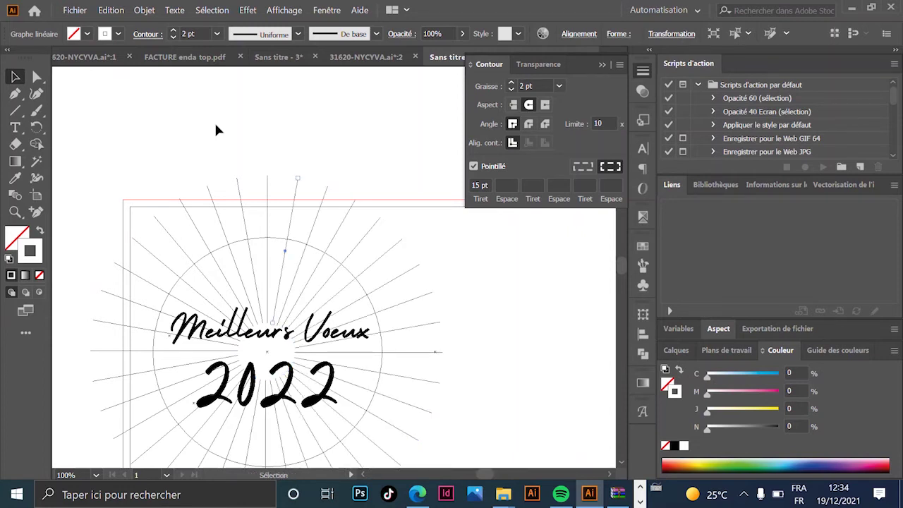
key(a)
key(ctrl+y)
key(ctrl+minus)
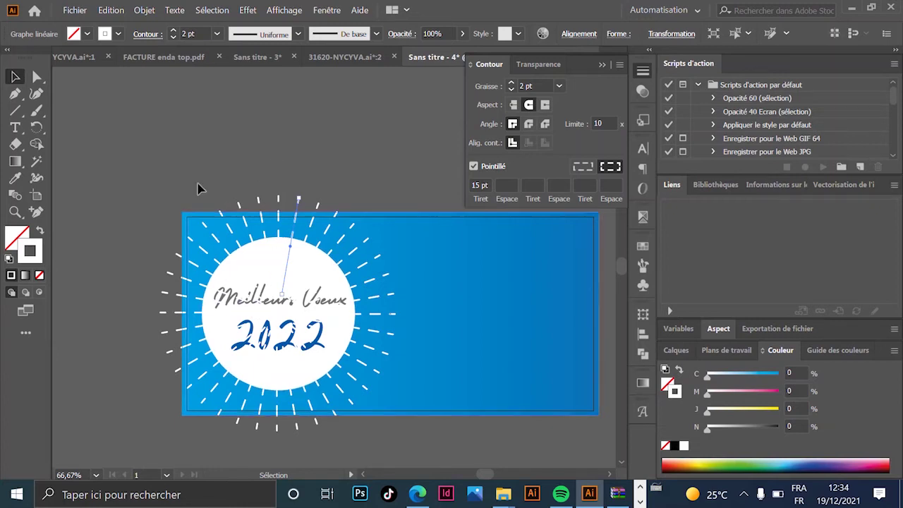
Step: Select all rays by their identical stroke and fill, and group them
click(142, 11)
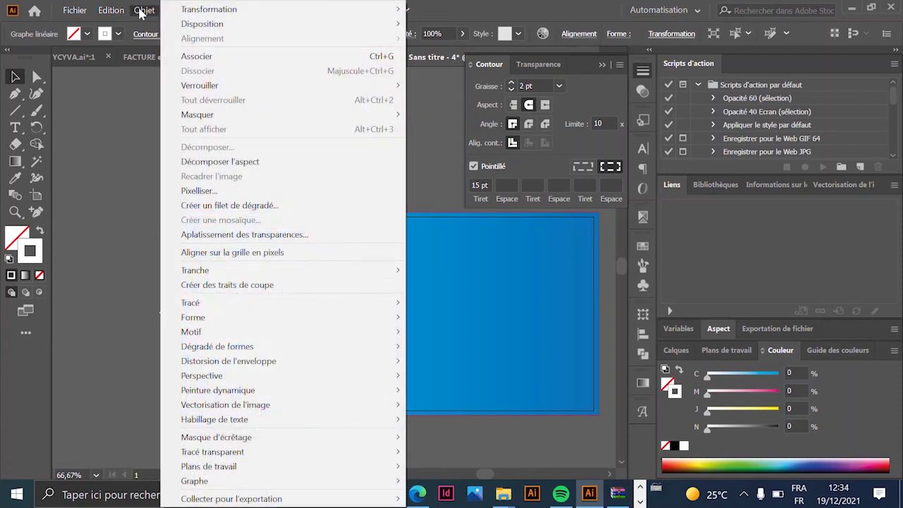
click(141, 11)
click(210, 10)
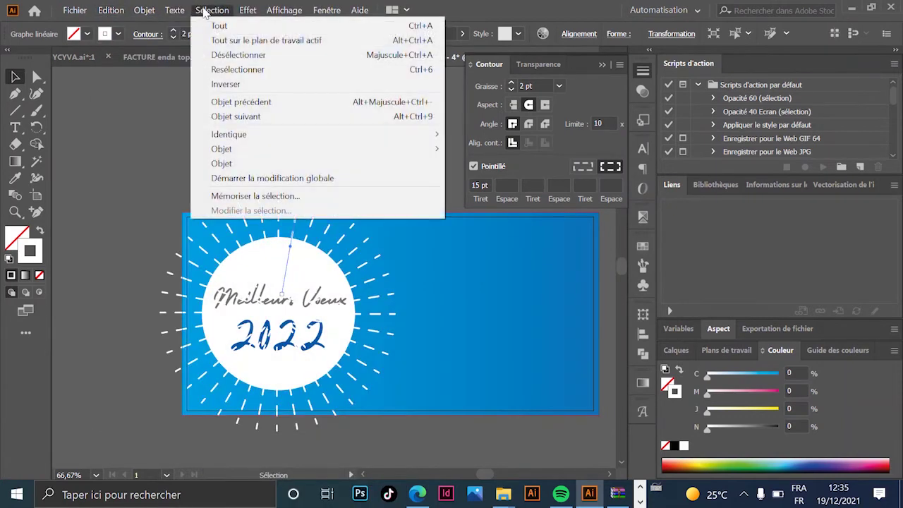
mouse_move(369, 141)
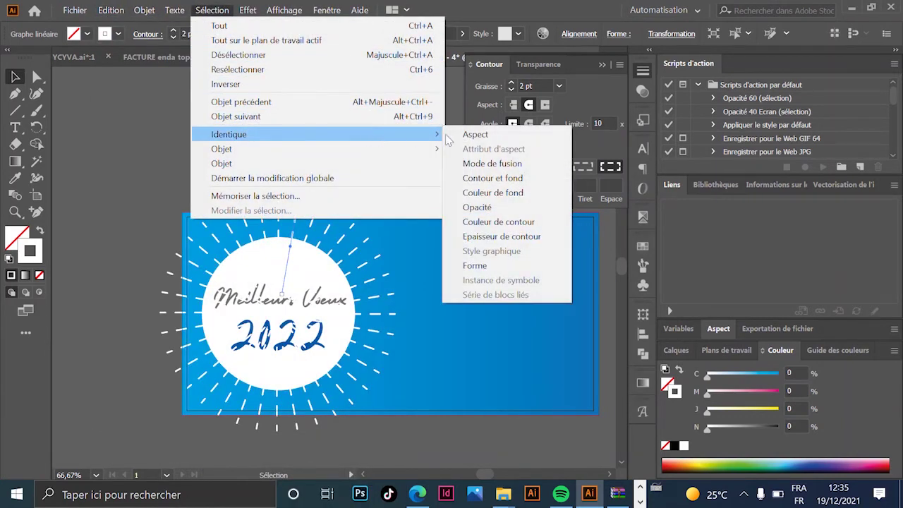
click(519, 182)
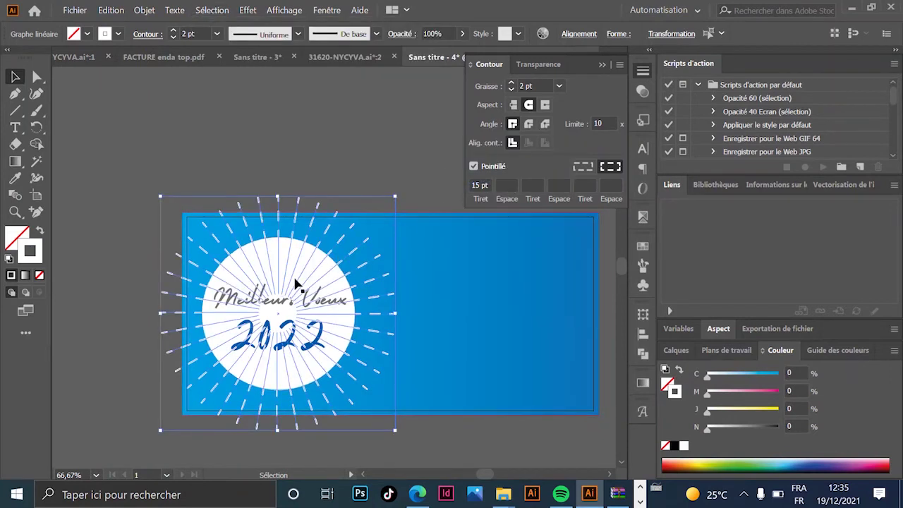
click(145, 11)
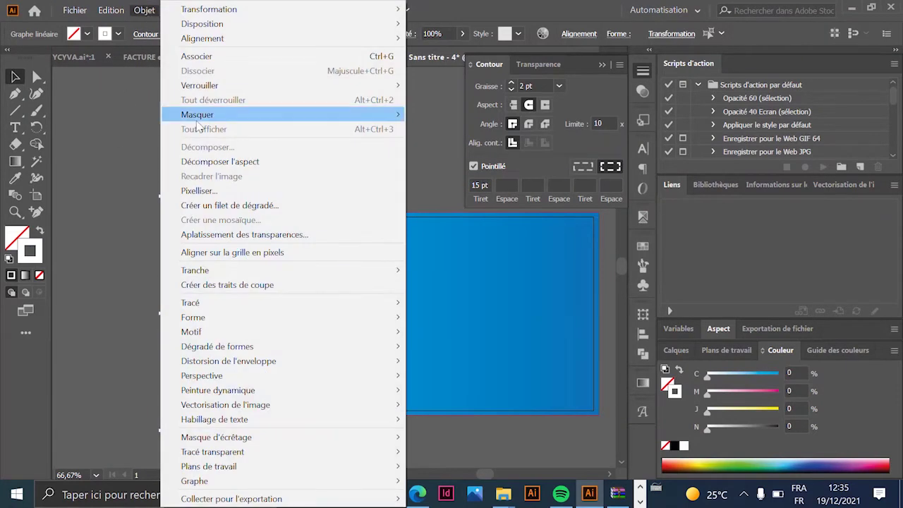
click(246, 56)
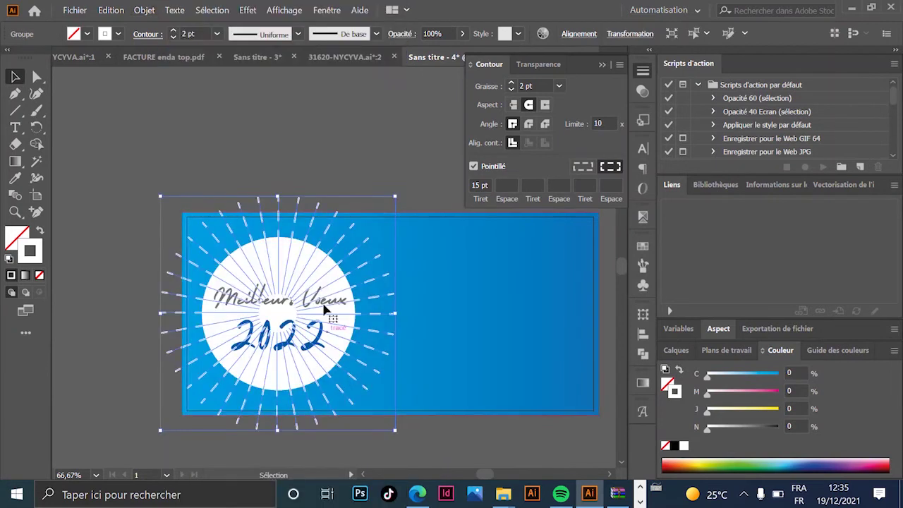
Step: Send the group of rays to the back of the stacking order, behind the text and circle
right_click(316, 242)
mouse_move(410, 398)
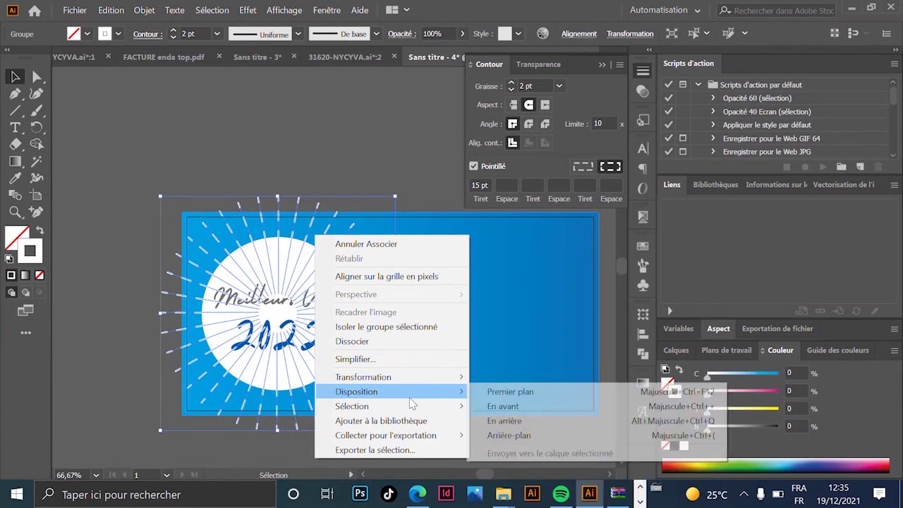
click(509, 435)
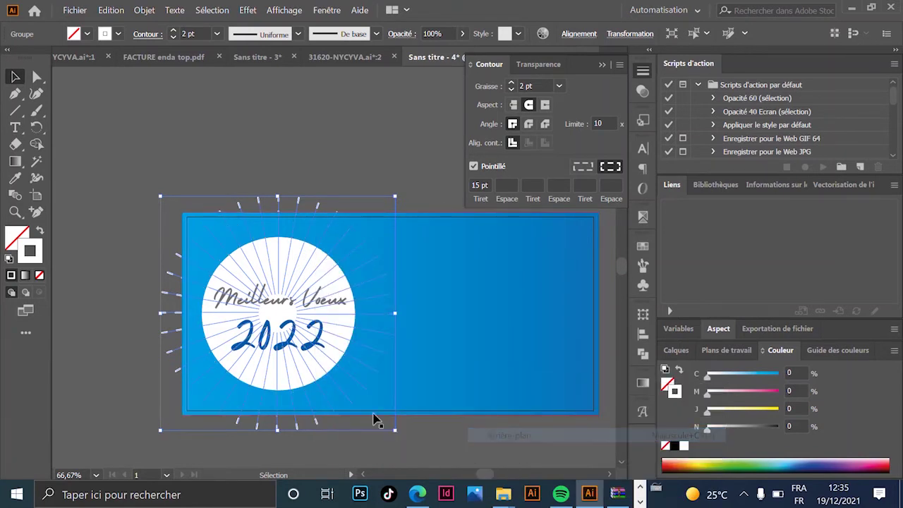
click(332, 190)
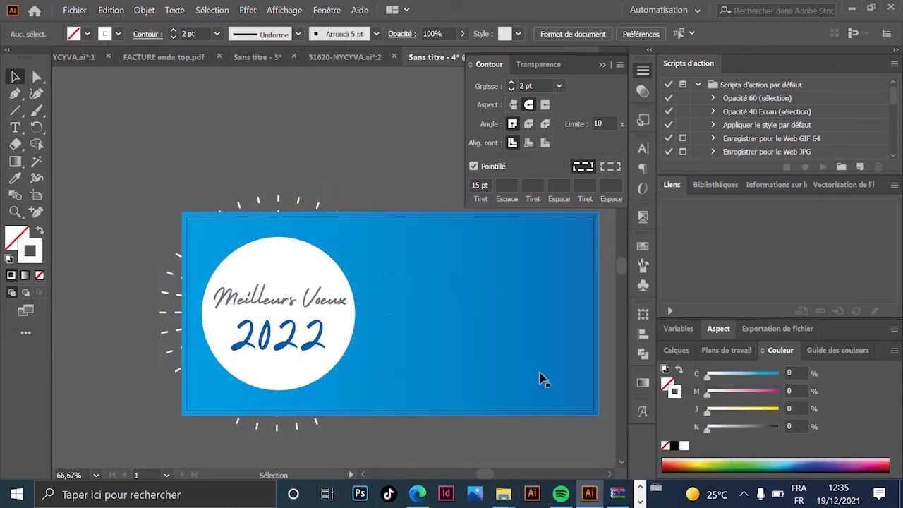
Step: Send the blue gradient background rectangle to the back, behind the dashed rays
click(473, 265)
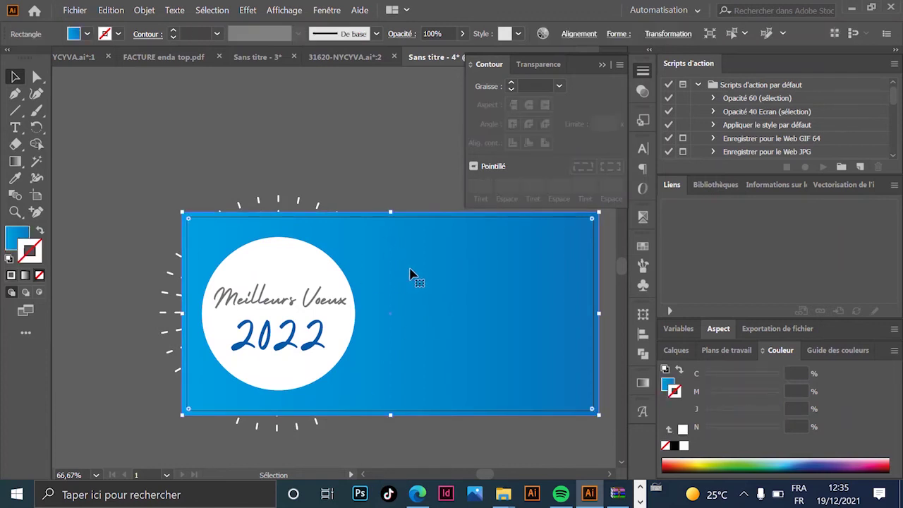
click(302, 205)
right_click(410, 233)
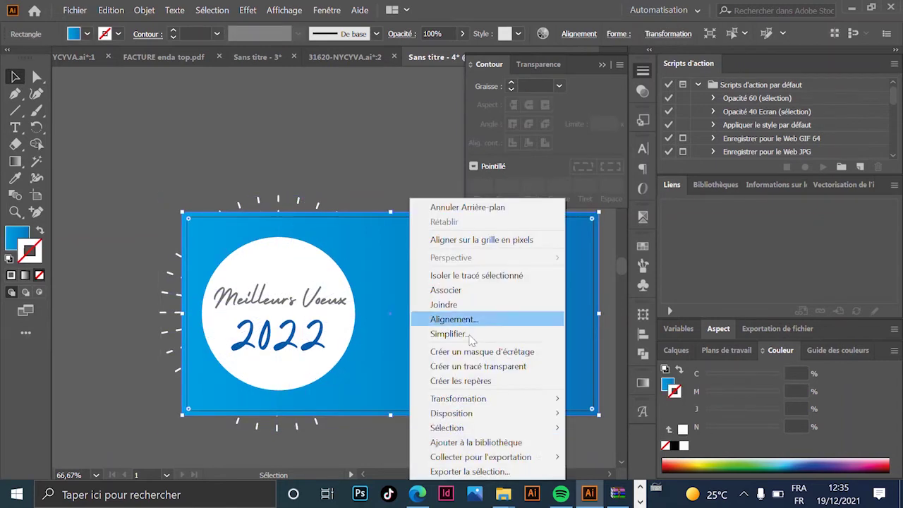
mouse_move(509, 414)
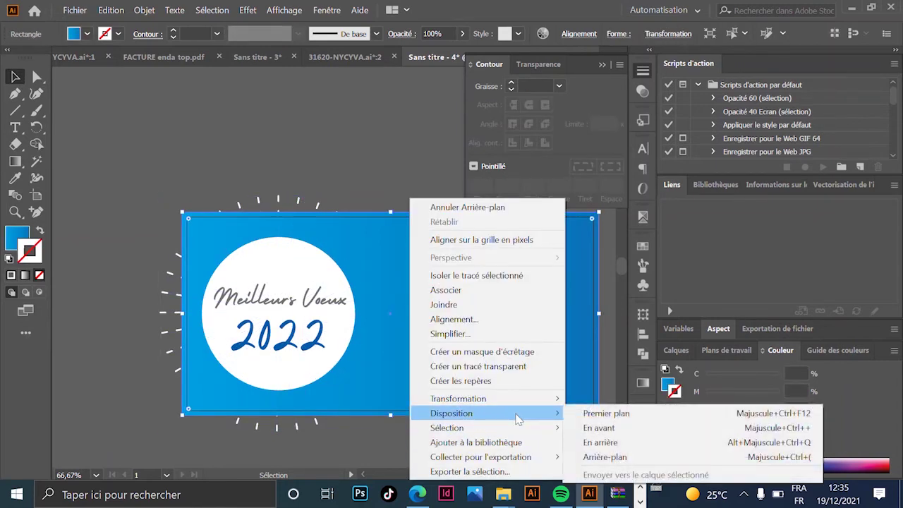
click(682, 457)
click(268, 122)
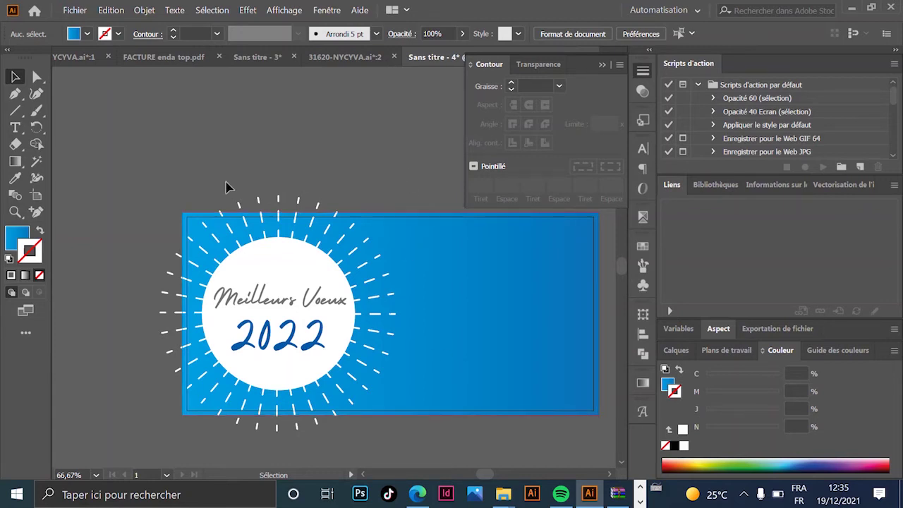
Step: Ungroup the dashed rays around the circle into individual lines
click(281, 215)
click(313, 139)
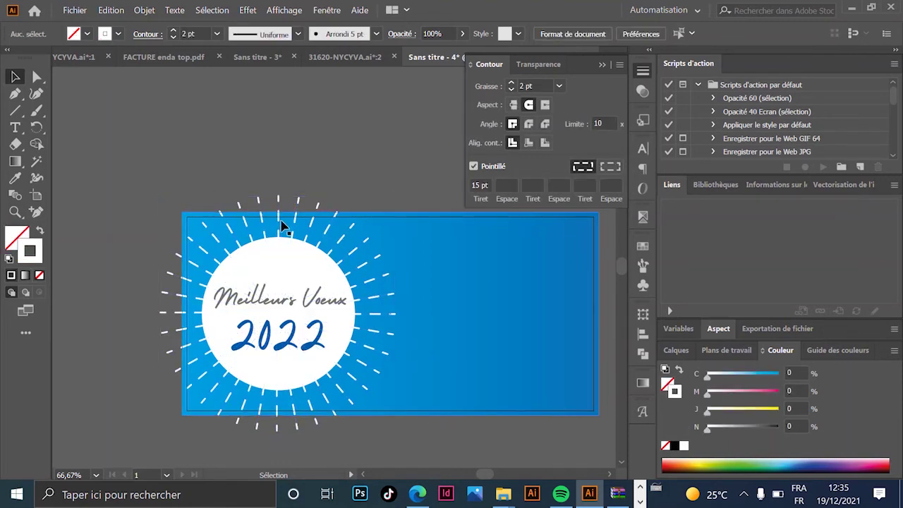
click(279, 218)
click(144, 9)
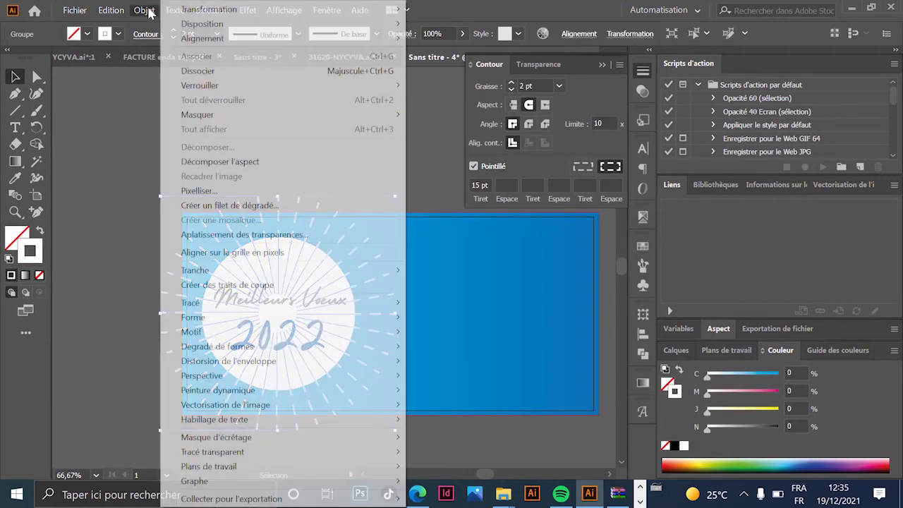
click(197, 71)
click(376, 241)
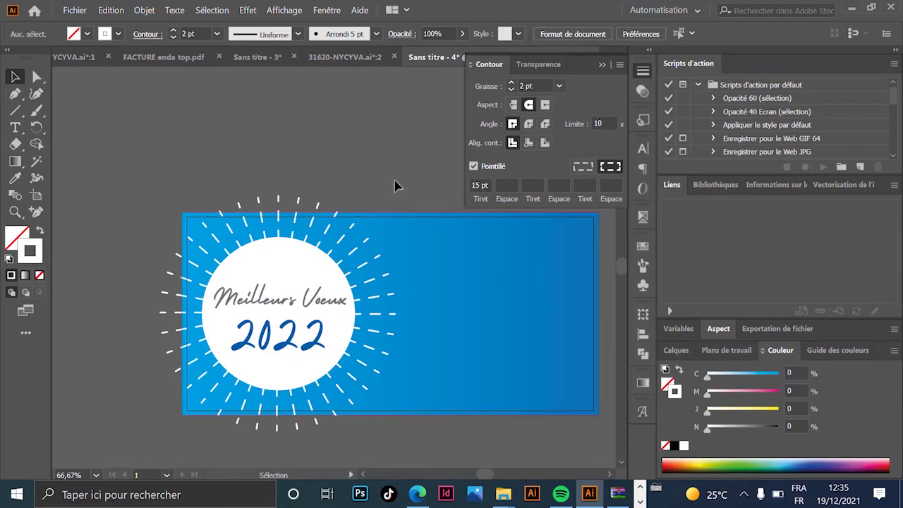
Step: Set the dash length of the single ray just right of the vertical one to 30 pt
click(296, 223)
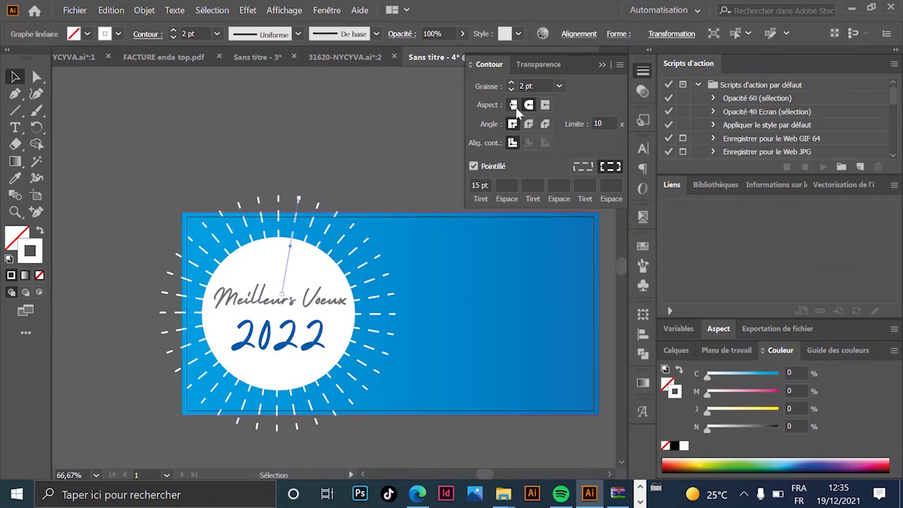
click(479, 184)
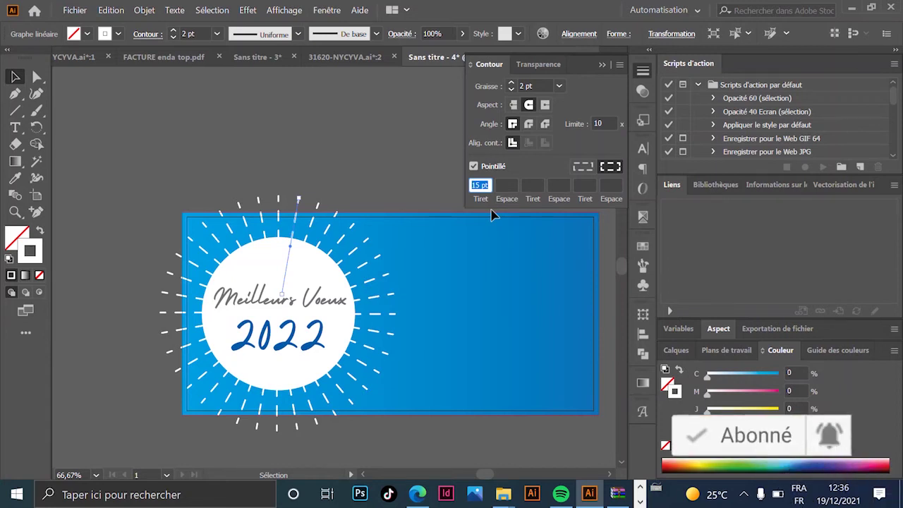
text(30)
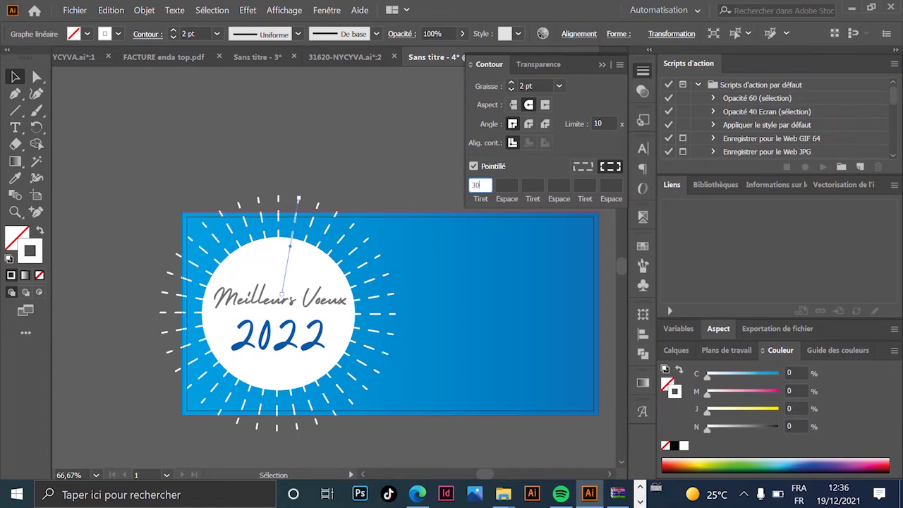
key(Return)
click(388, 113)
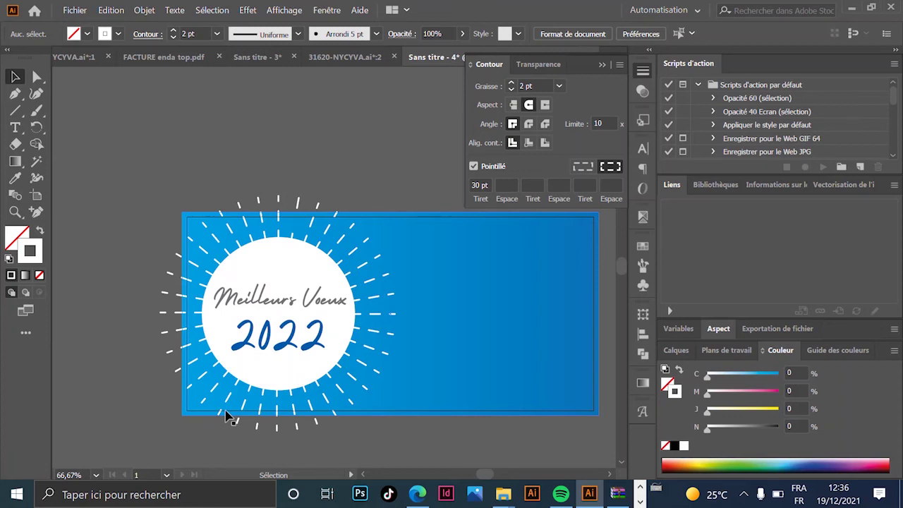
Step: Set the dash length of the second ray to the right of the vertical one to 5 pt
click(310, 237)
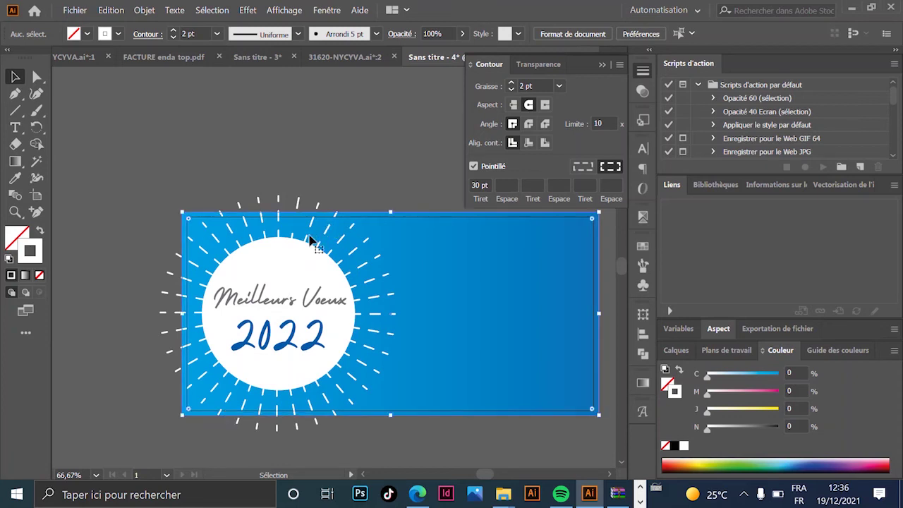
click(311, 239)
click(480, 185)
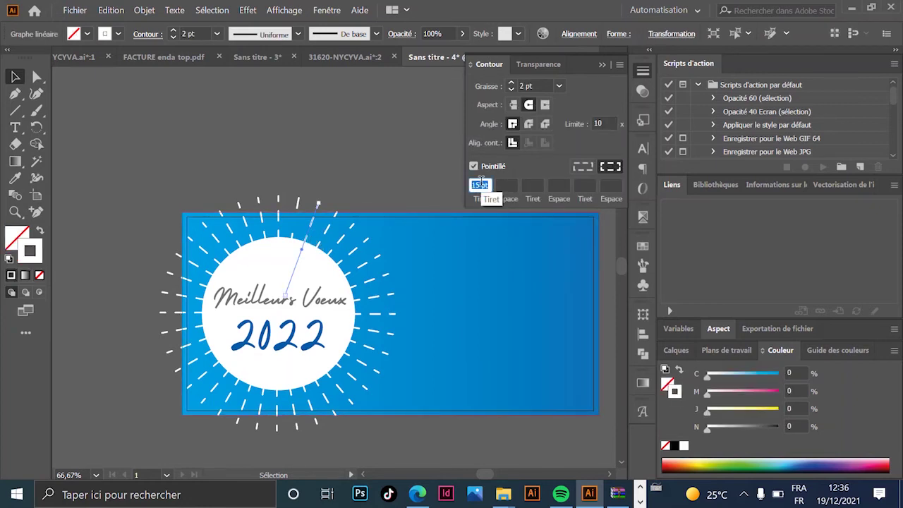
text(5)
key(Return)
click(374, 182)
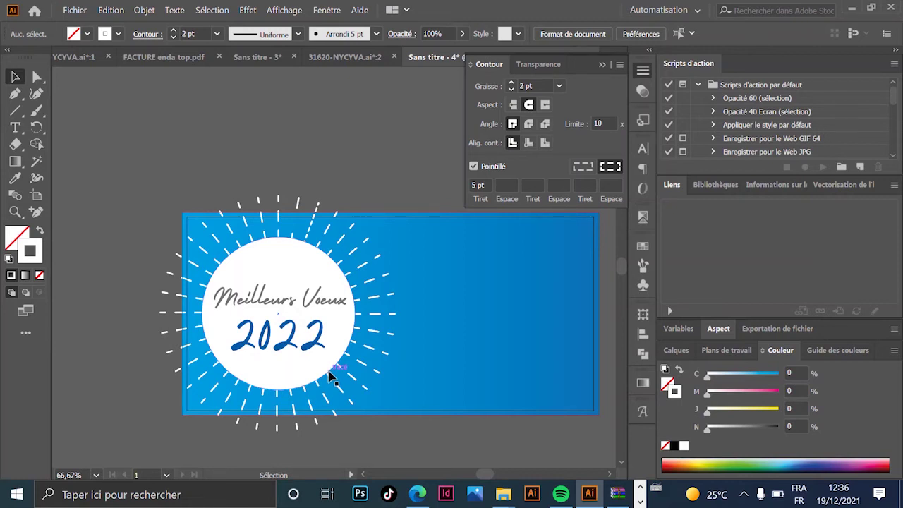
Step: Add the text "Baba design vous souhaite une bonne et heureuse annee" on the empty blue area beside the circle
click(15, 128)
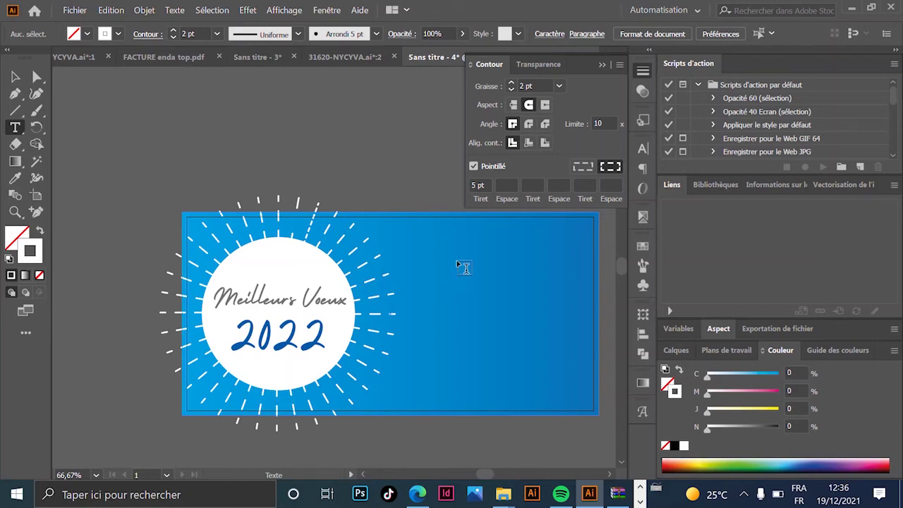
click(448, 316)
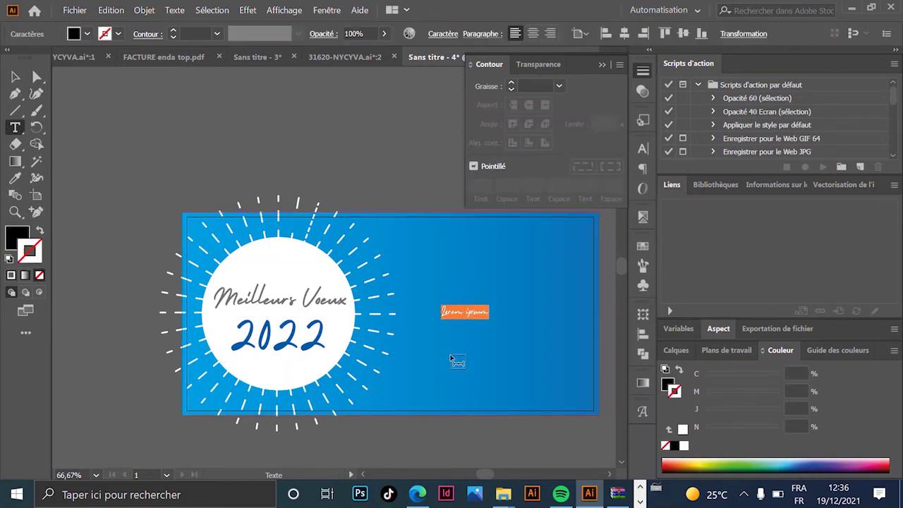
text(Bonn)
text( de)
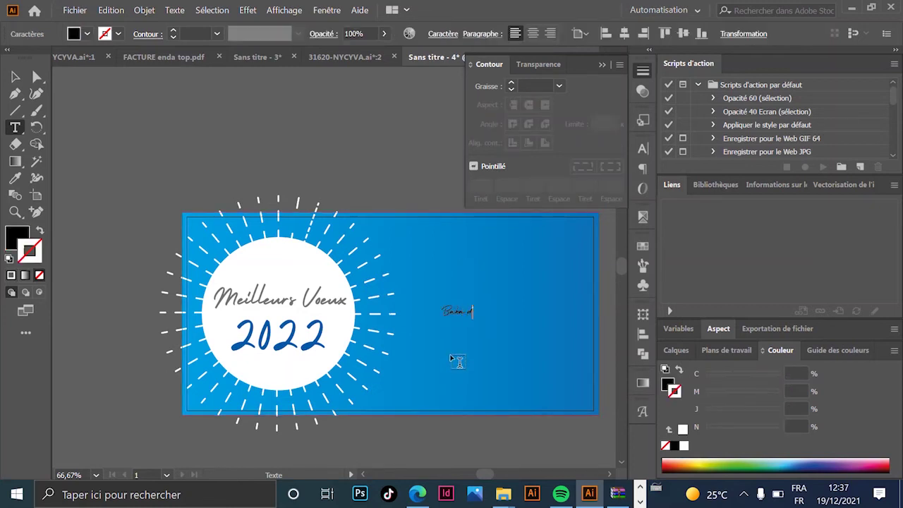
text(sign vous souh)
text(un)
key(BackSpace)
key(BackSpace)
key(BackSpace)
key(BackSpace)
key(BackSpace)
key(BackSpace)
text(haite )
text(une )
text(bonne et)
text( heureuse )
text(année)
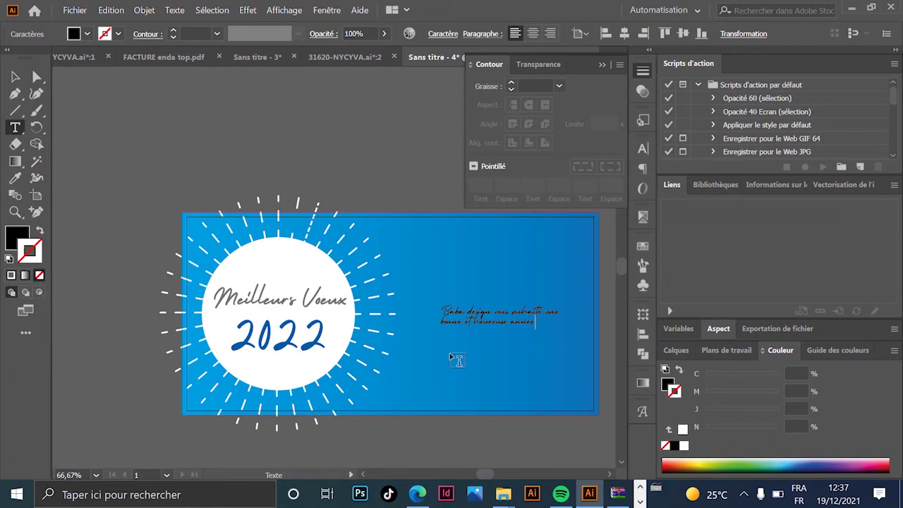
key(Escape)
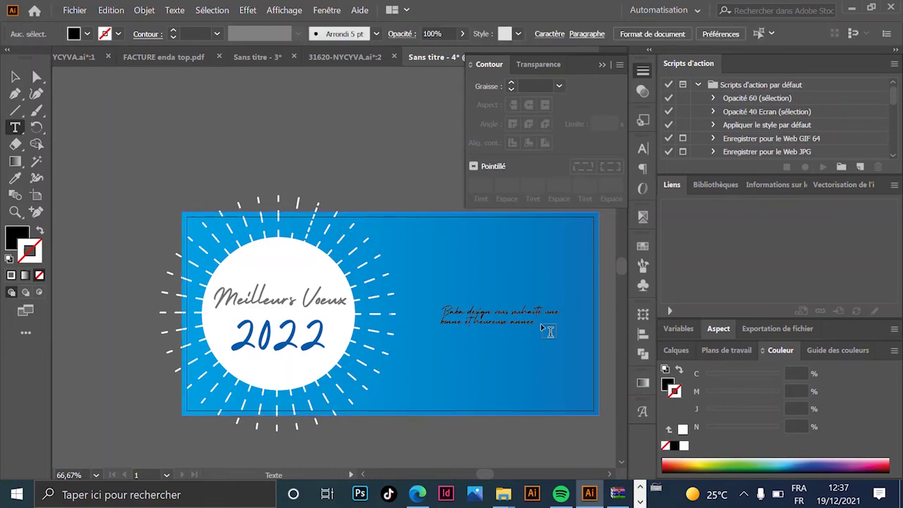
Step: Centre-align the two-line greeting text and move it to the middle of the blue area beside the circle
drag(534, 322, 416, 302)
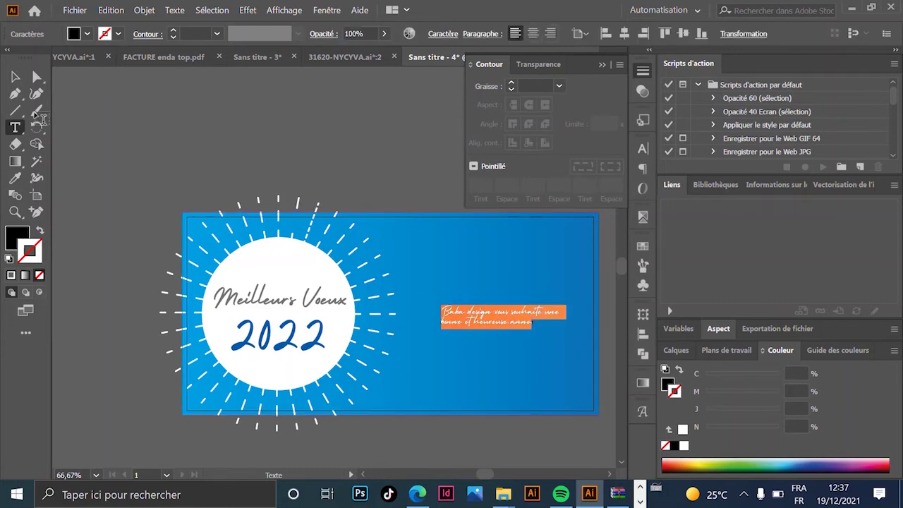
key(Escape)
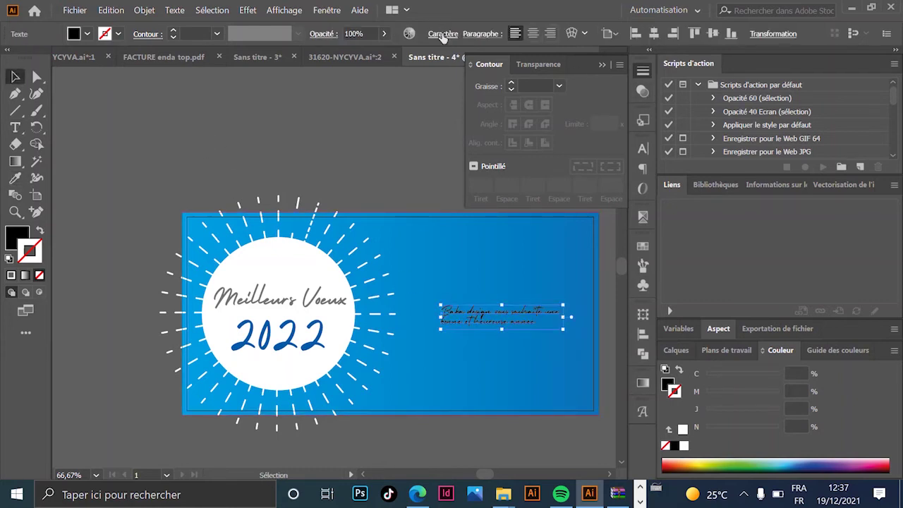
click(443, 33)
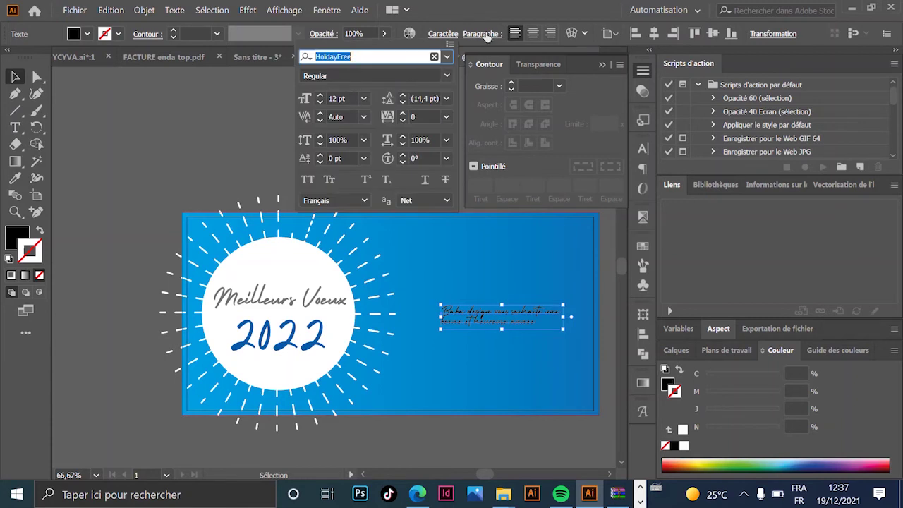
click(534, 37)
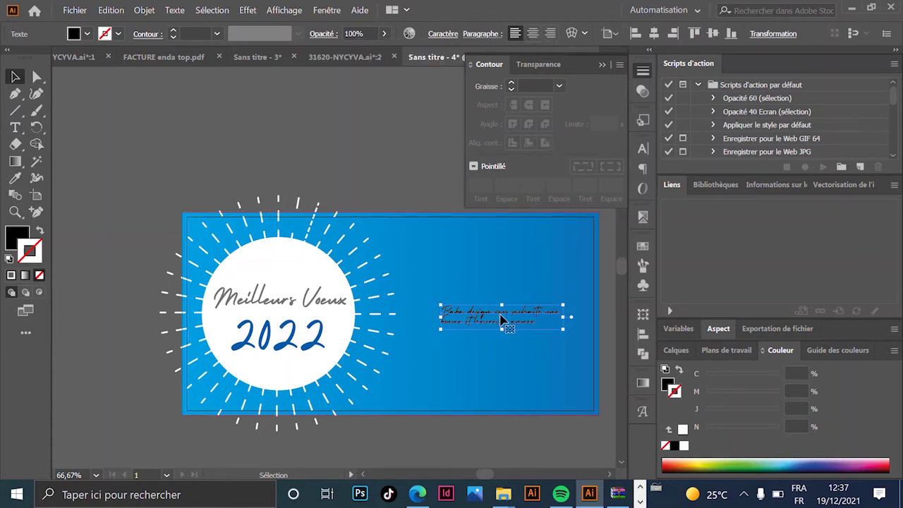
double_click(522, 319)
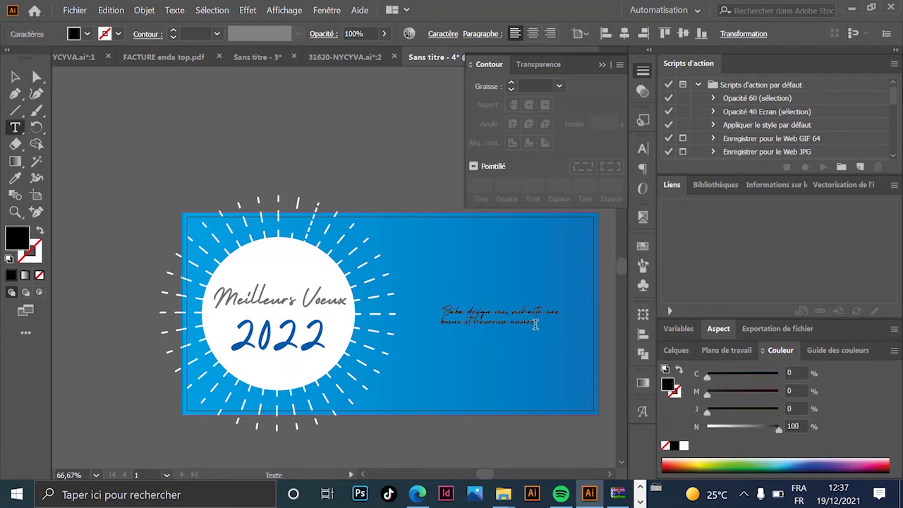
key(ctrl+a)
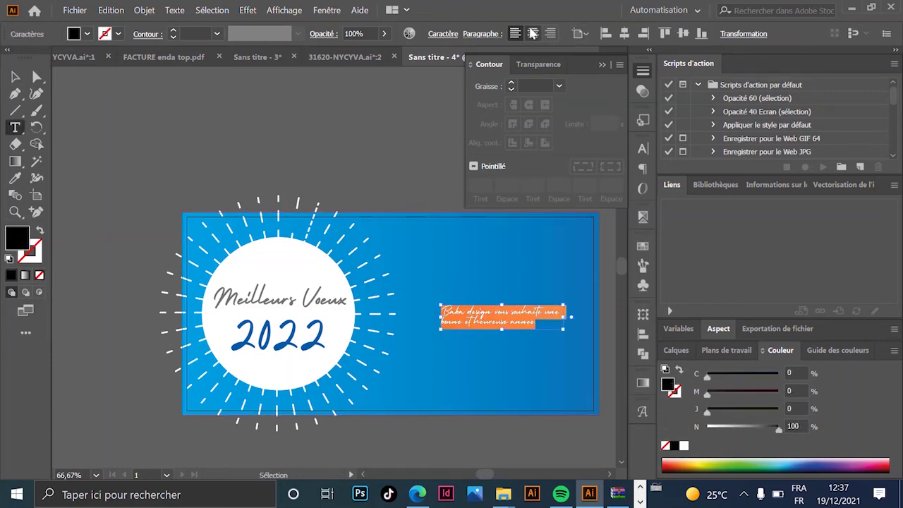
click(533, 33)
click(14, 76)
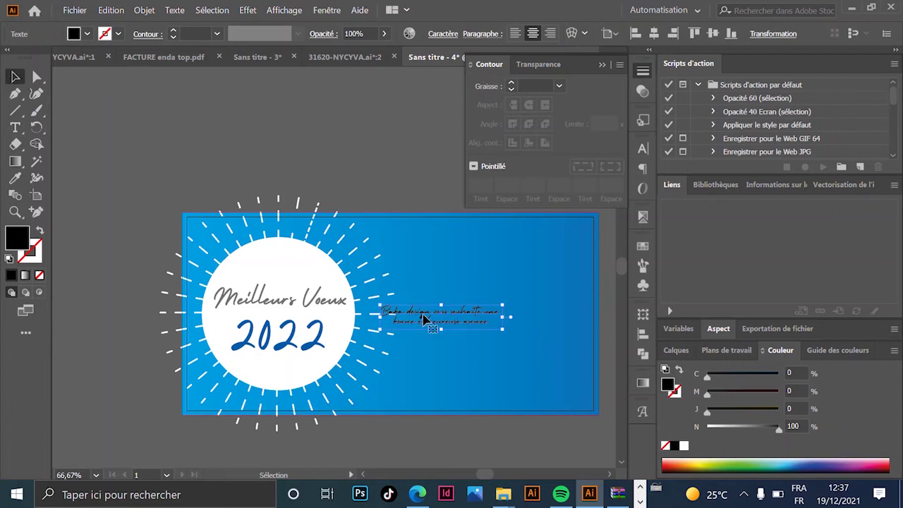
drag(458, 323, 504, 328)
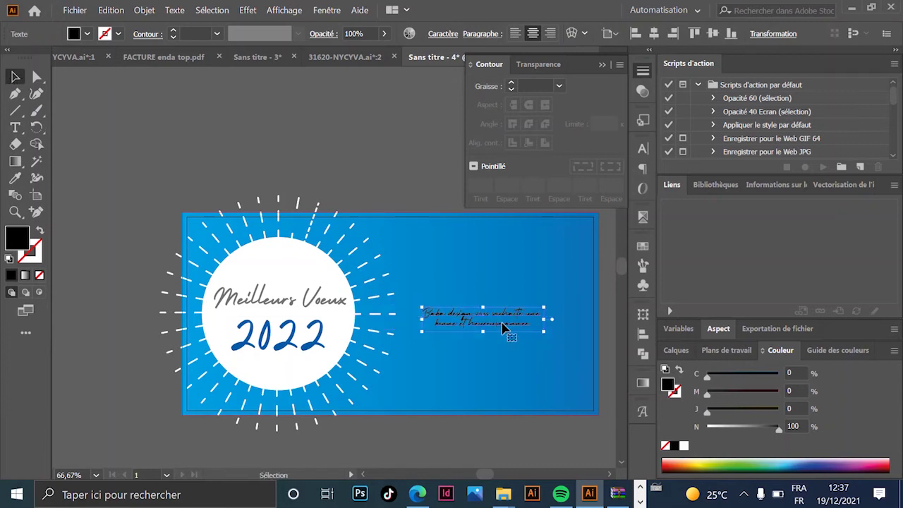
click(351, 165)
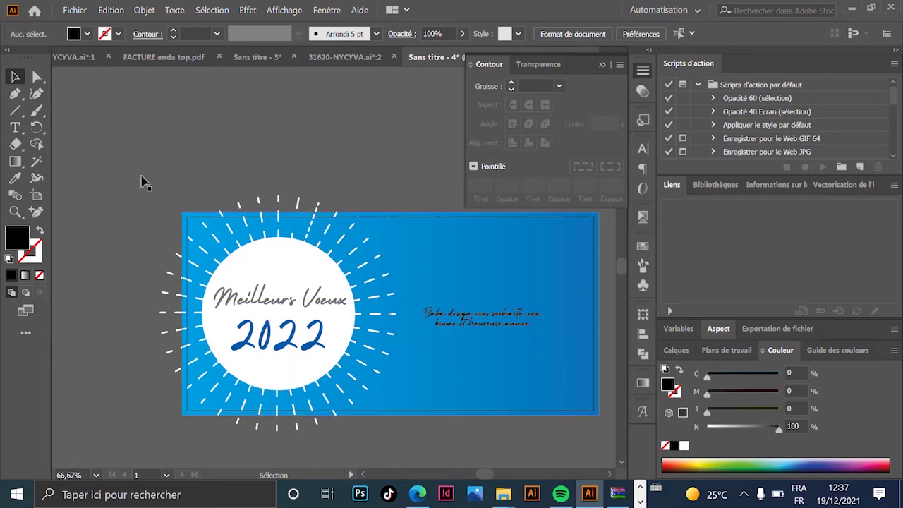
Step: Draw a white-filled horizontal rectangle from inside the circle to the card's right edge, covering the greeting text
drag(17, 113, 73, 117)
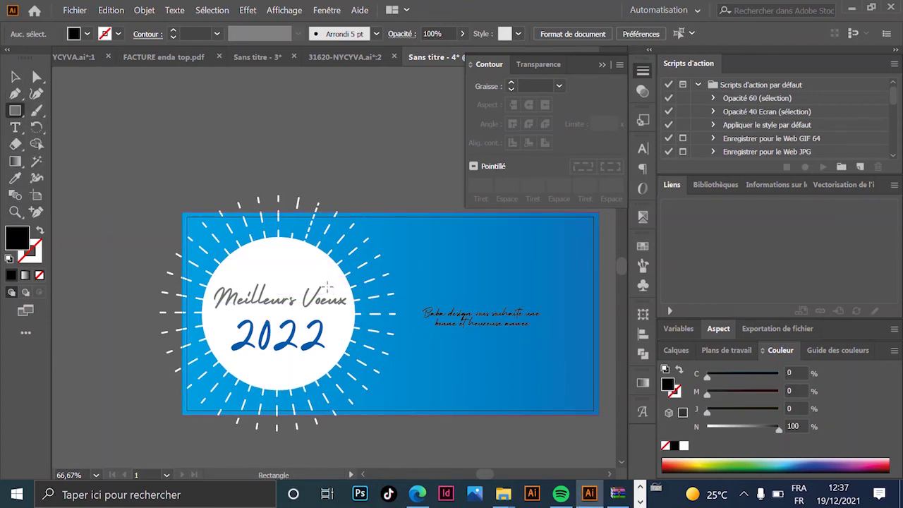
mouse_move(328, 287)
mouse_down()
mouse_move(440, 349)
mouse_move(598, 342)
mouse_up()
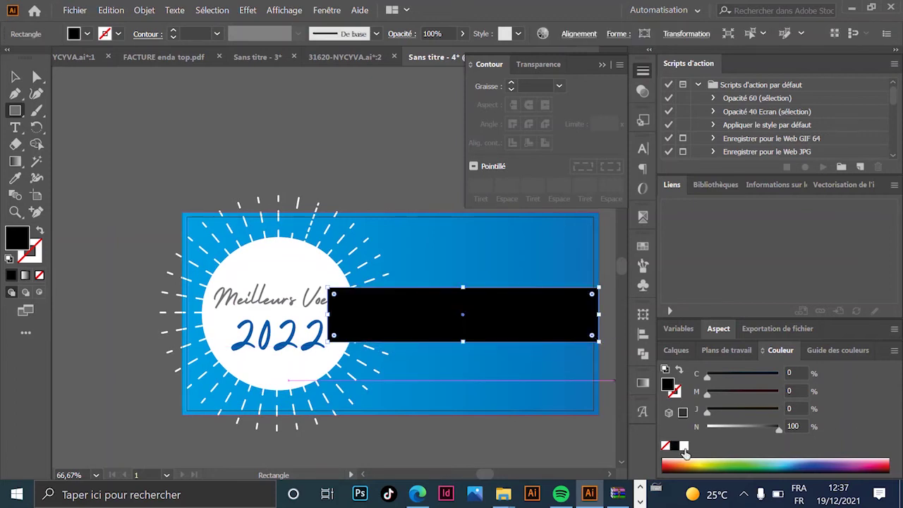
click(683, 446)
click(17, 76)
click(119, 212)
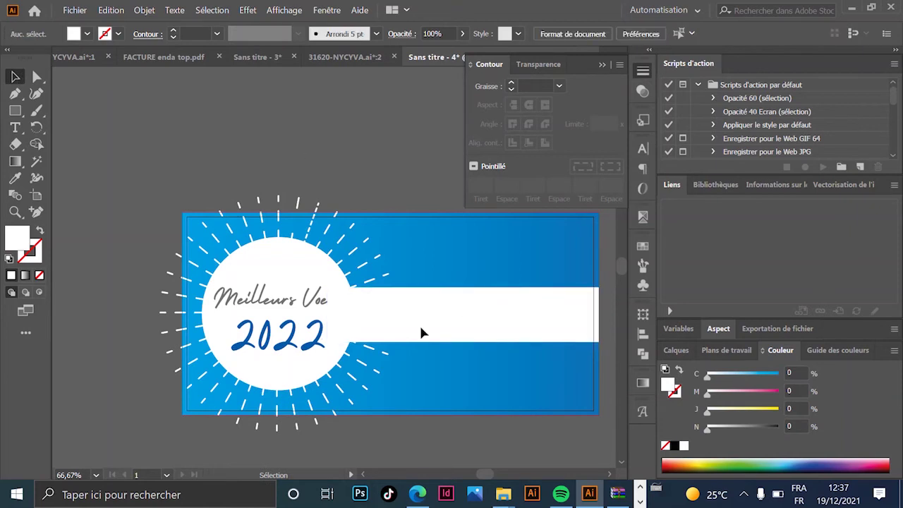
Step: Send the white band and the blue background rectangle together to the back, behind the texts
click(365, 316)
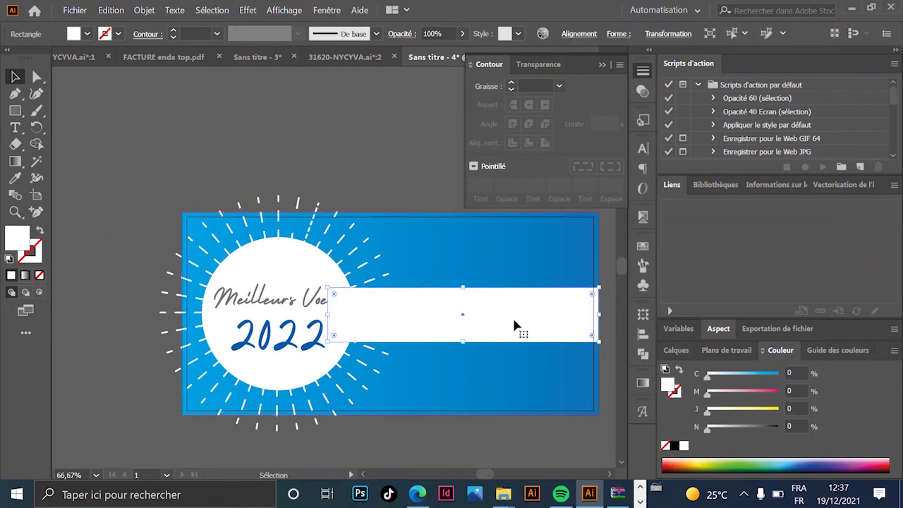
shift+click(493, 240)
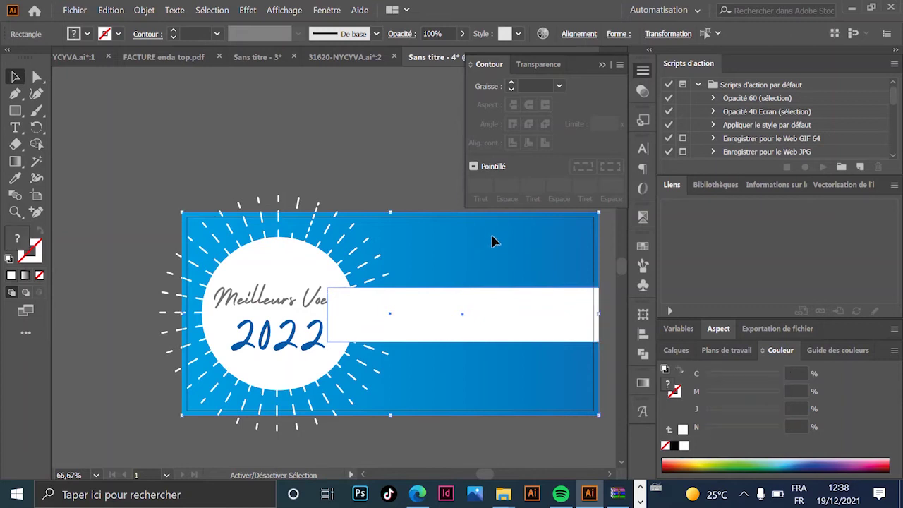
right_click(459, 235)
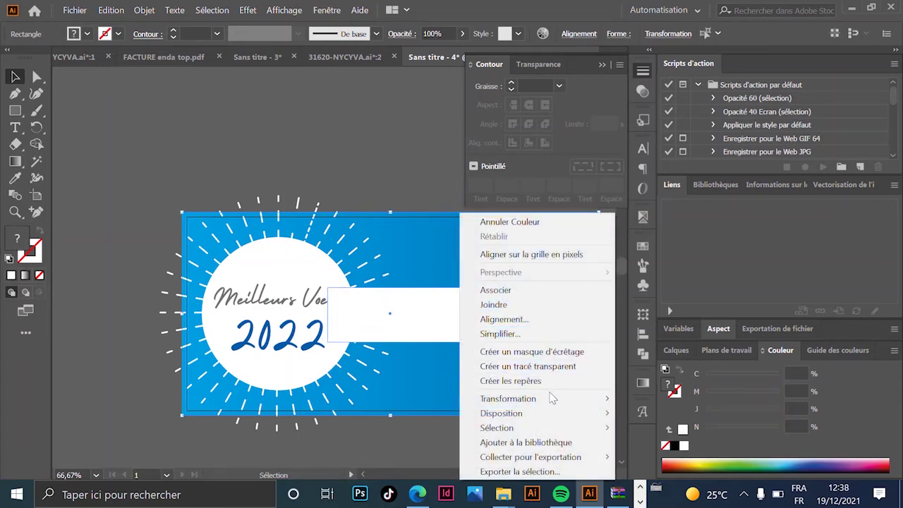
mouse_move(553, 411)
click(652, 442)
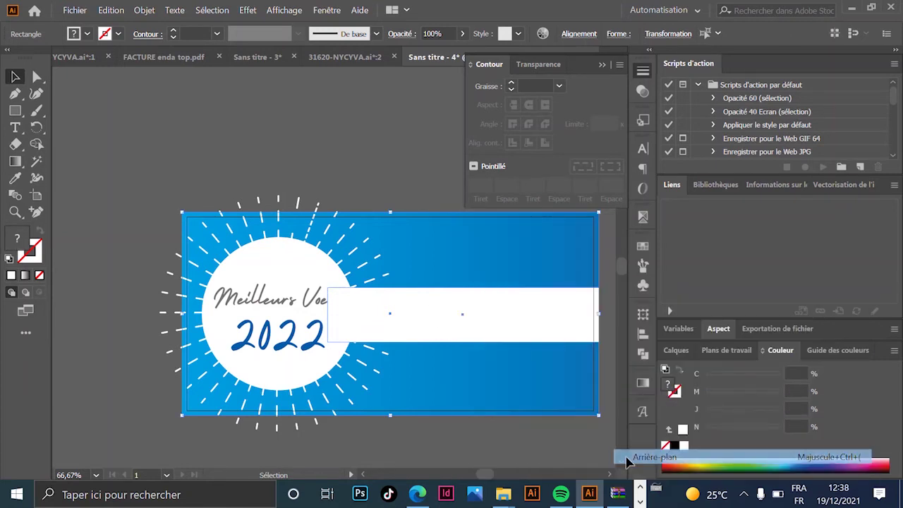
click(493, 427)
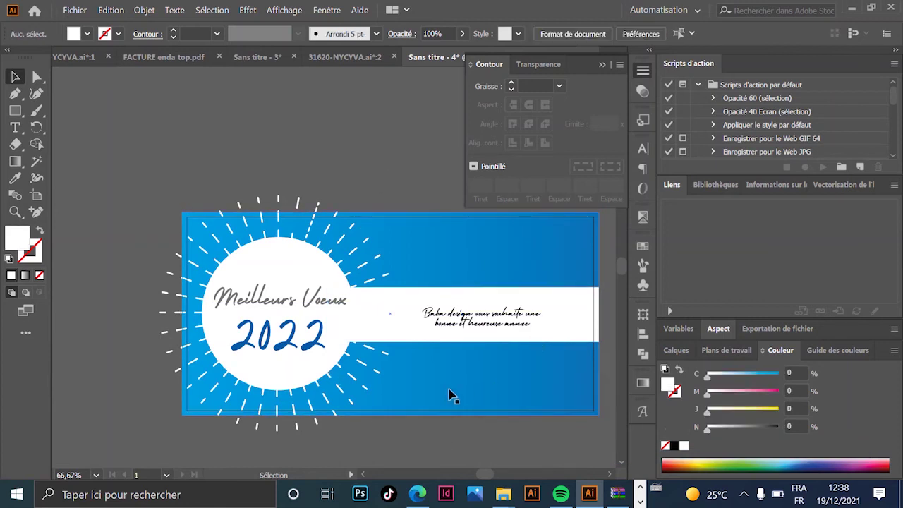
Step: Enlarge the two-line greeting text so it fills more of the white band
click(499, 328)
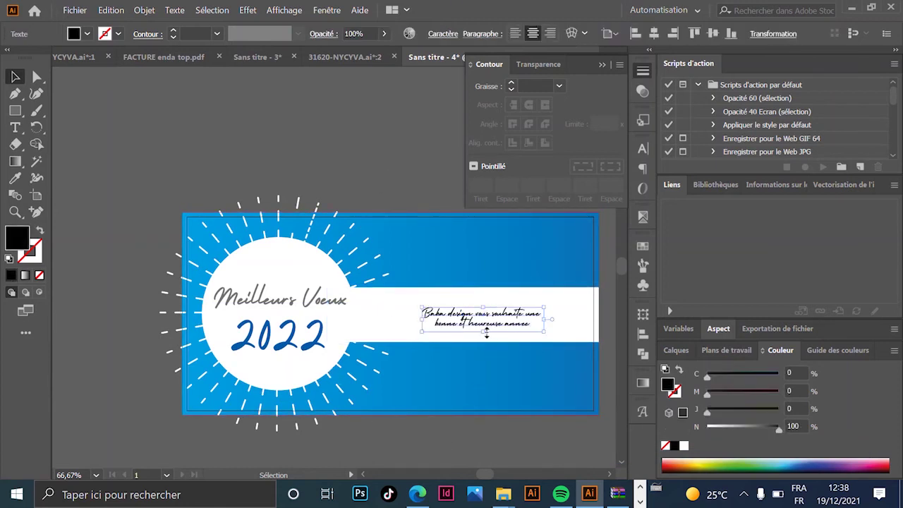
drag(486, 331, 488, 340)
click(388, 143)
scroll(402, 242, down, 1)
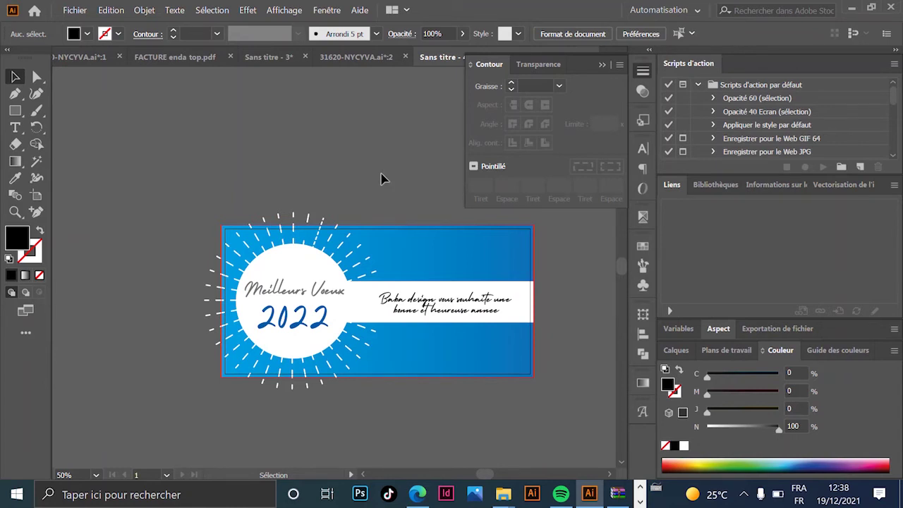
click(642, 285)
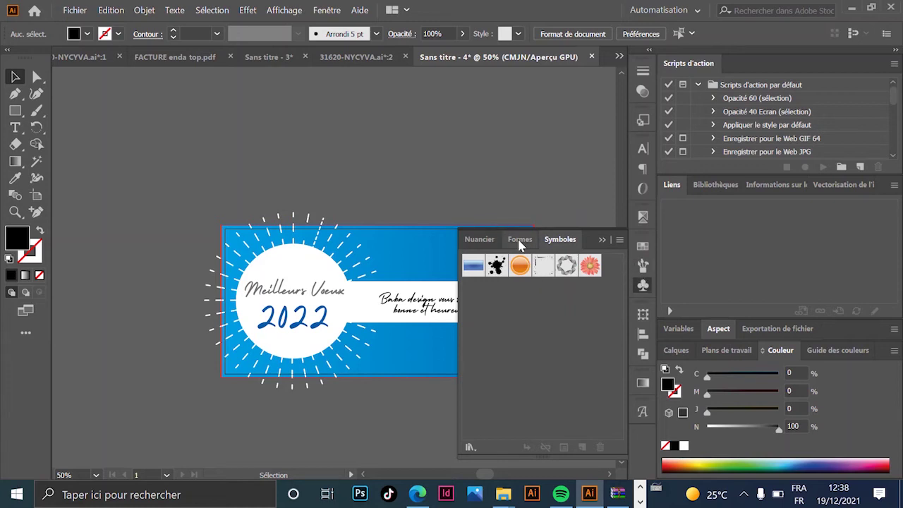
click(328, 10)
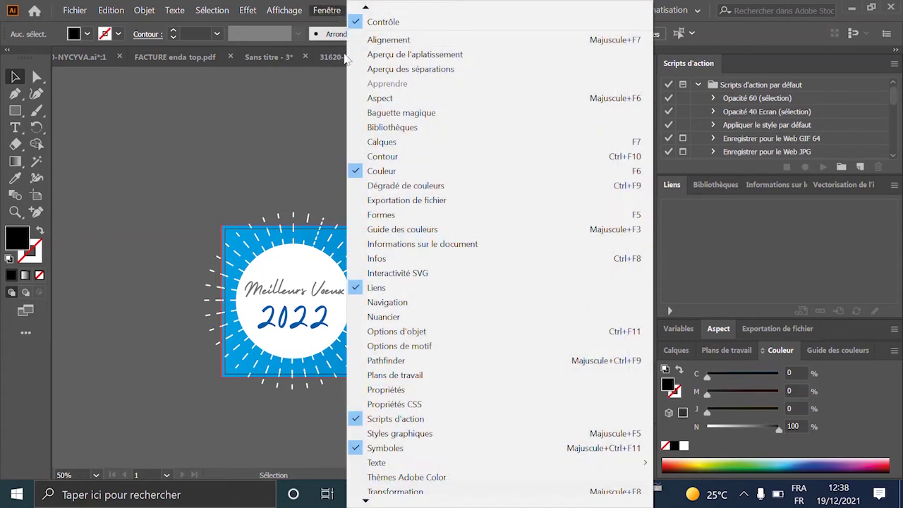
click(445, 215)
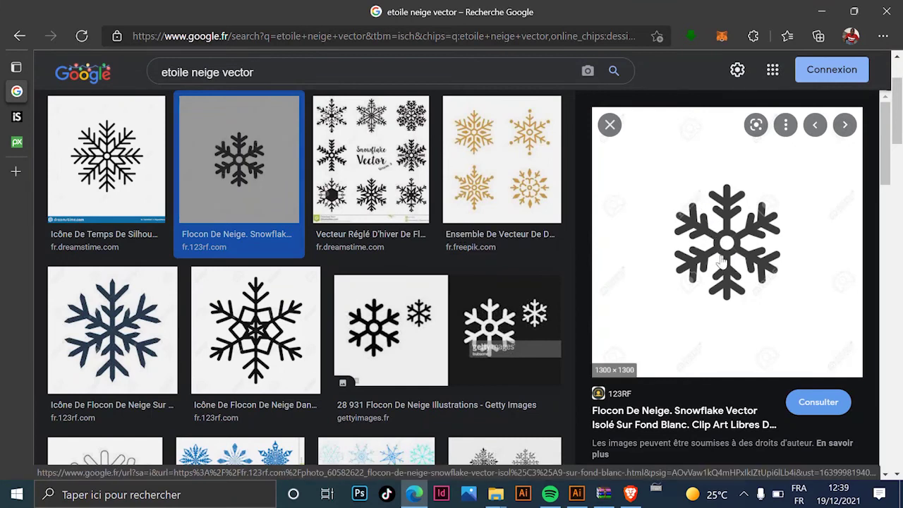
Step: In the browser, save the enlarged 123RF snowflake image from the "etoile neige vector" results to the Bureau folder as a WEBP file
right_click(698, 206)
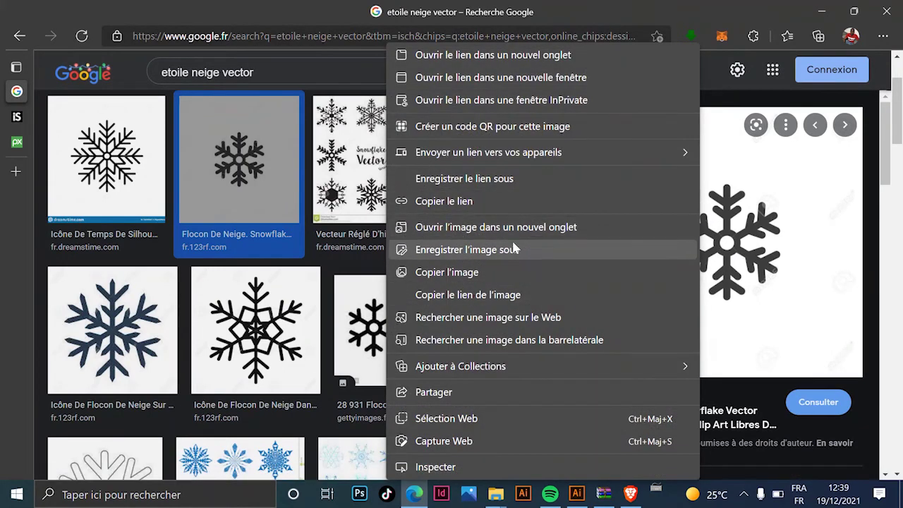
click(514, 253)
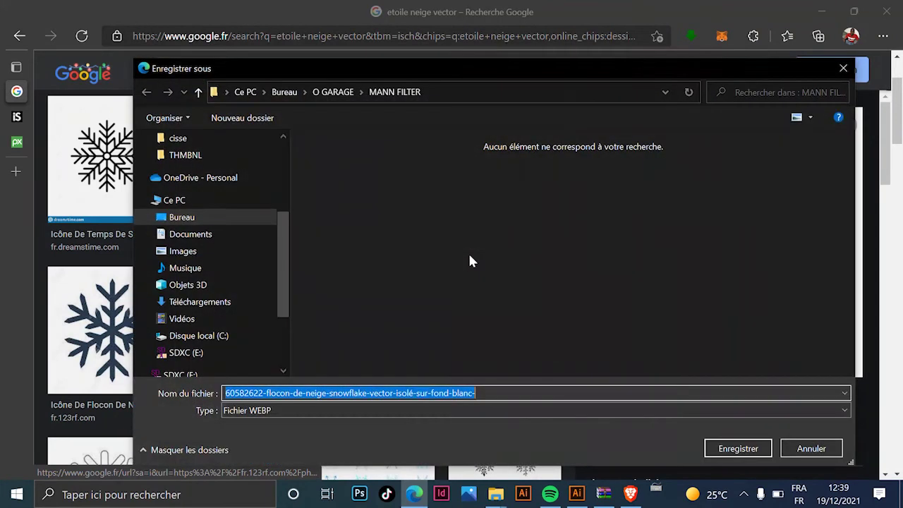
scroll(204, 201, up, 3)
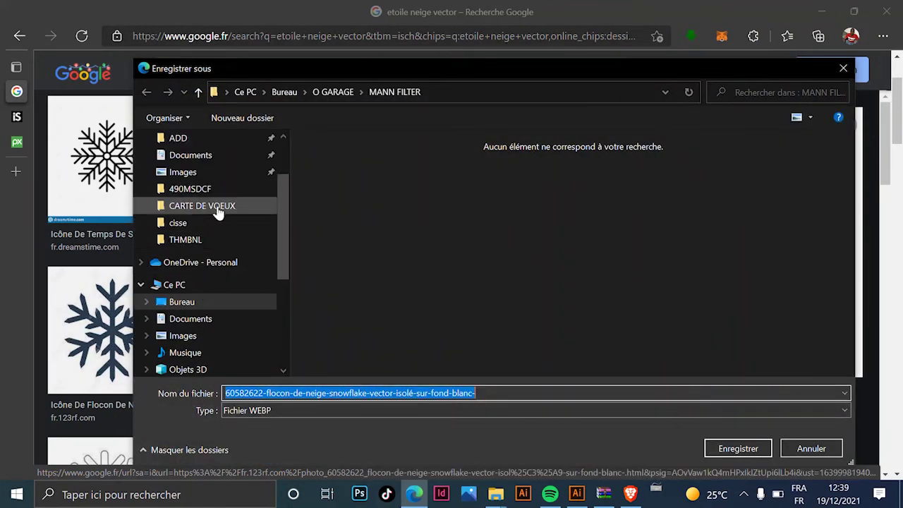
click(178, 169)
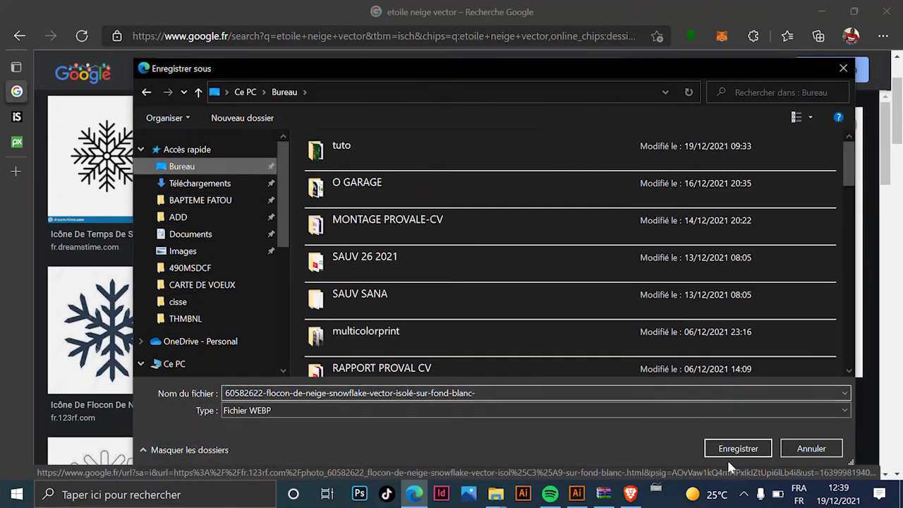
click(712, 446)
Step: Copy the enlarged 123RF snowflake image in the browser and paste it into the greeting card document in Illustrator
right_click(675, 247)
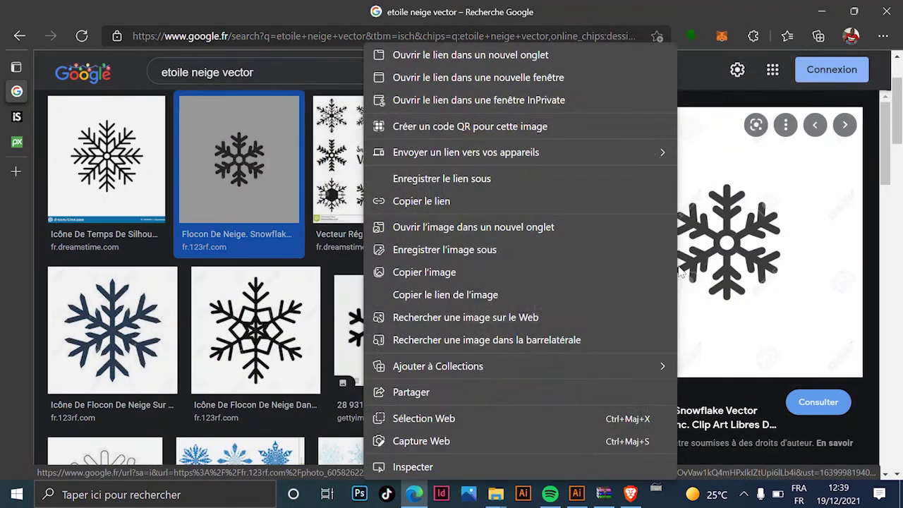
click(399, 272)
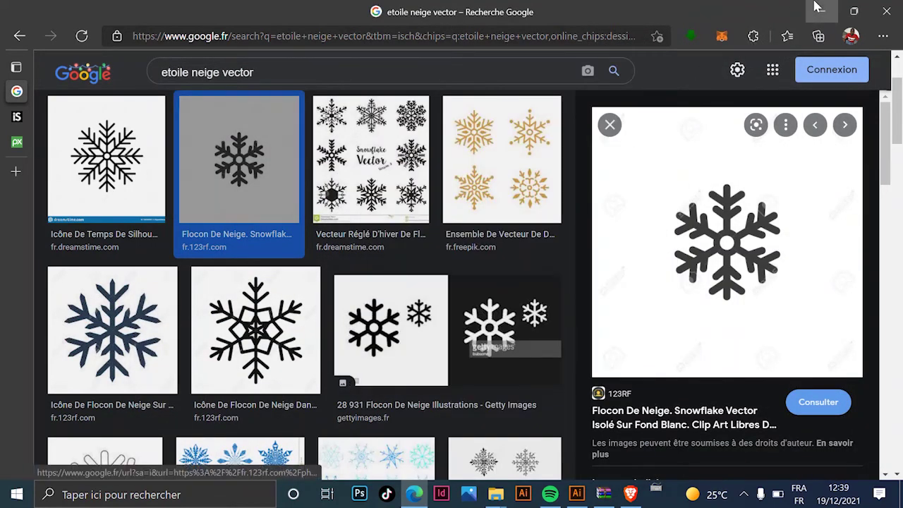
key(alt+Tab)
key(ctrl+v)
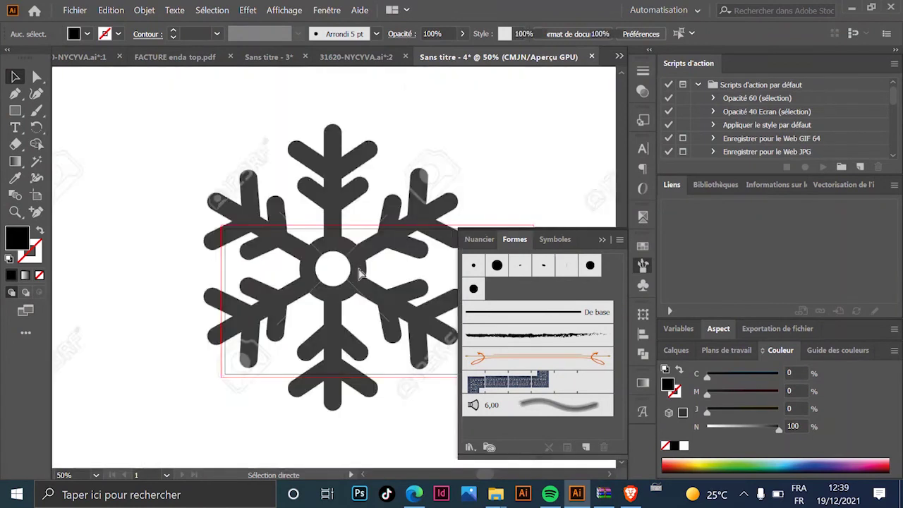
Step: Shrink the pasted snowflake image to a small square and place it outside the card, beside its left edge
key(ctrl+minus)
key(ctrl+minus)
key(ctrl+minus)
drag(371, 206, 312, 218)
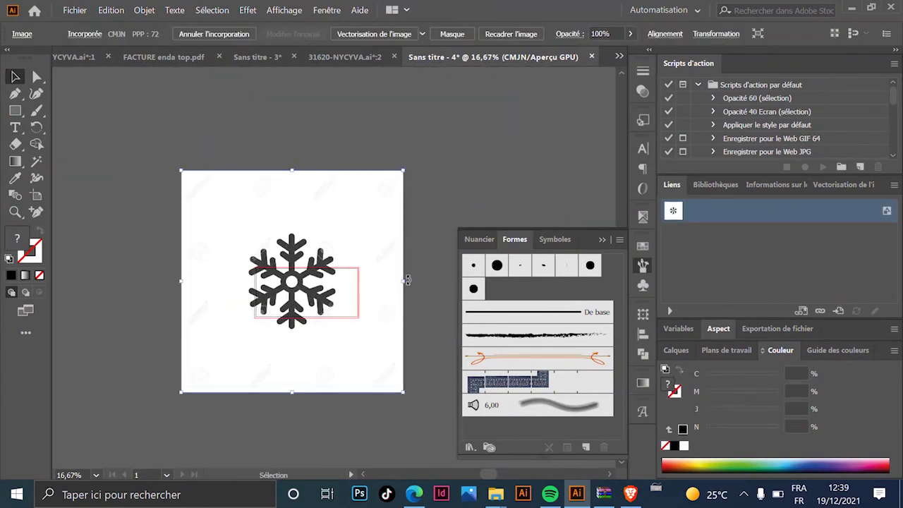
drag(412, 279, 220, 299)
key(ctrl+plus)
key(ctrl+plus)
key(ctrl+plus)
key(ctrl+plus)
scroll(226, 247, right, 2)
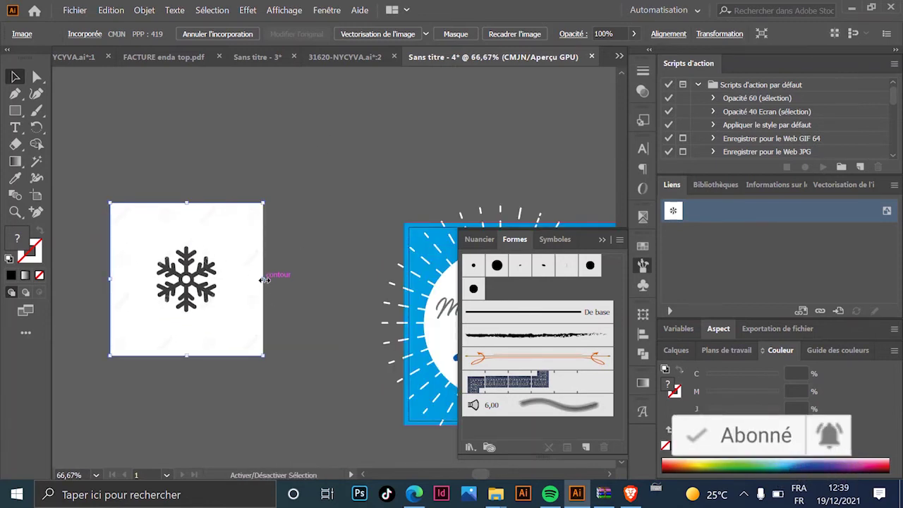
drag(264, 280, 223, 270)
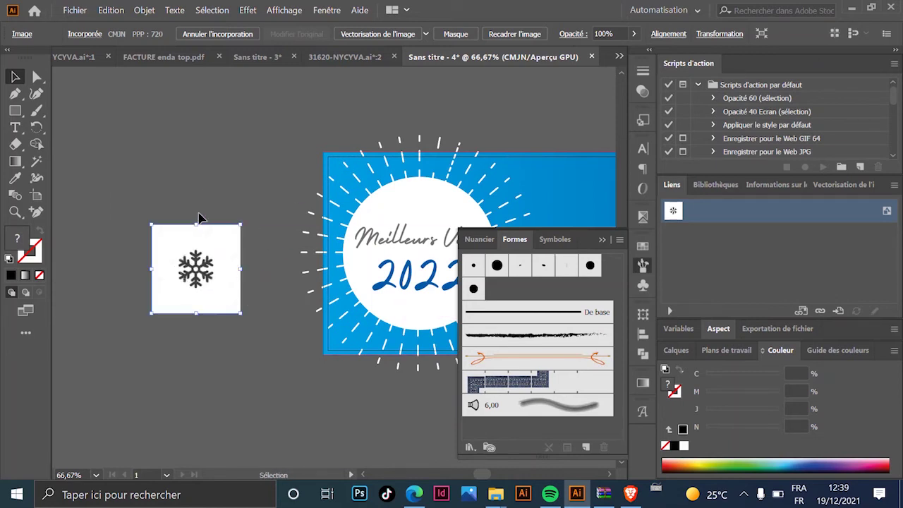
key(space)
drag(253, 214, 199, 192)
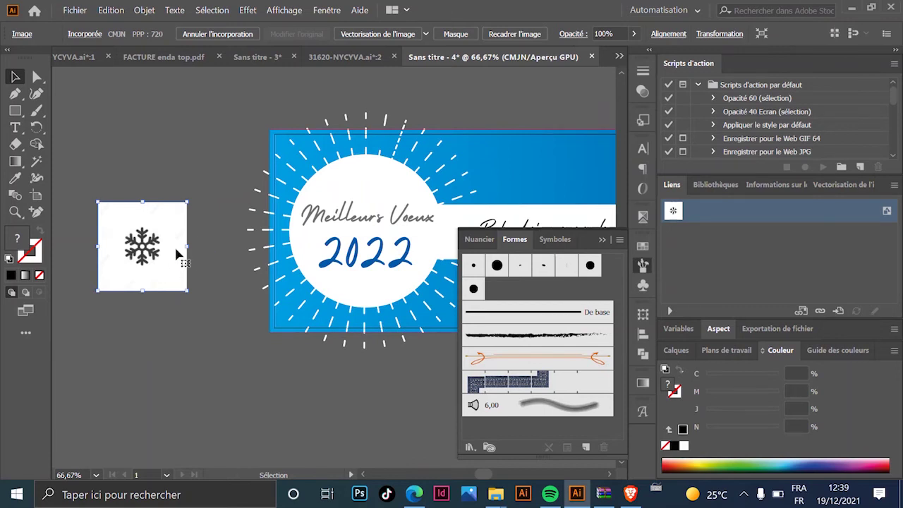
Step: Trace the snowflake image with the default preset and expand the tracing into editable paths
key(space)
drag(165, 264, 174, 252)
scroll(170, 254, down, 1)
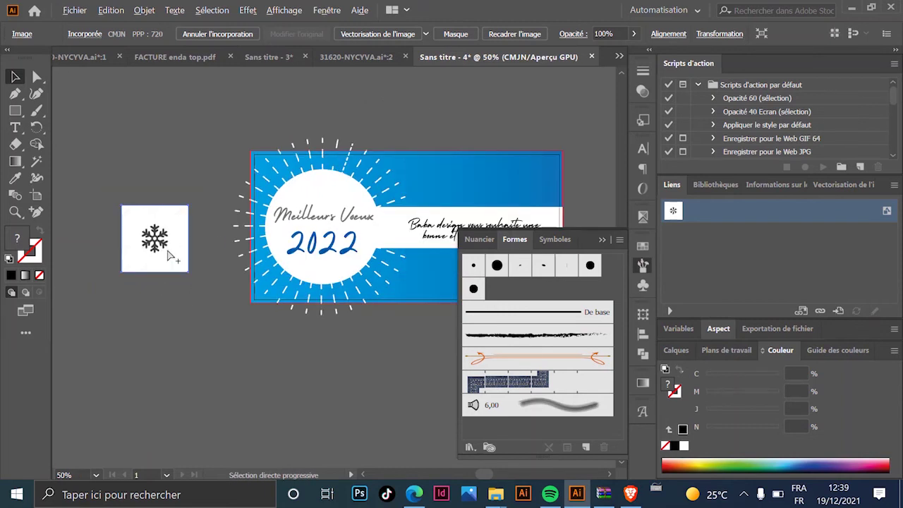
scroll(176, 246, up, 1)
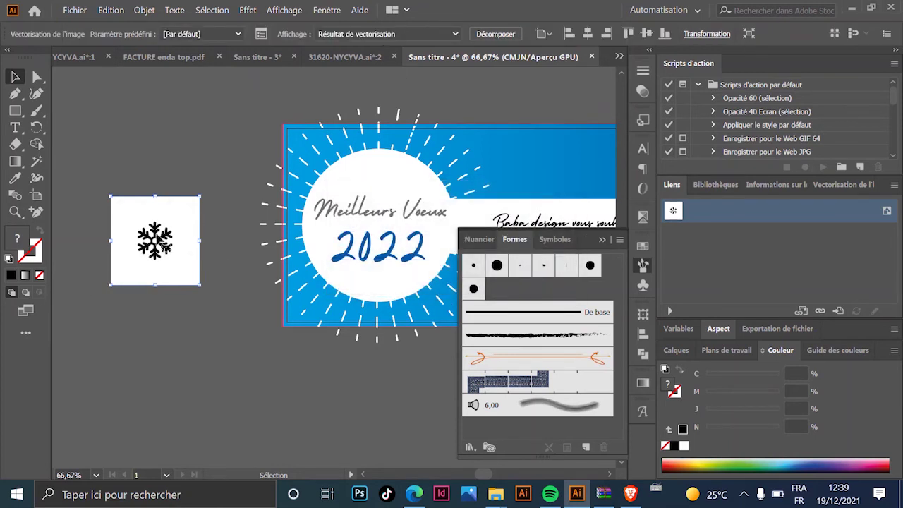
key(ctrl+1)
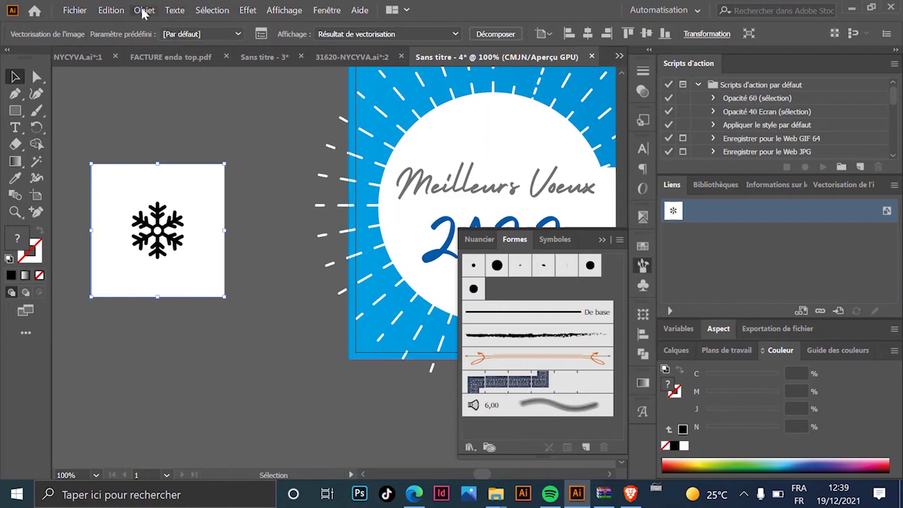
click(143, 11)
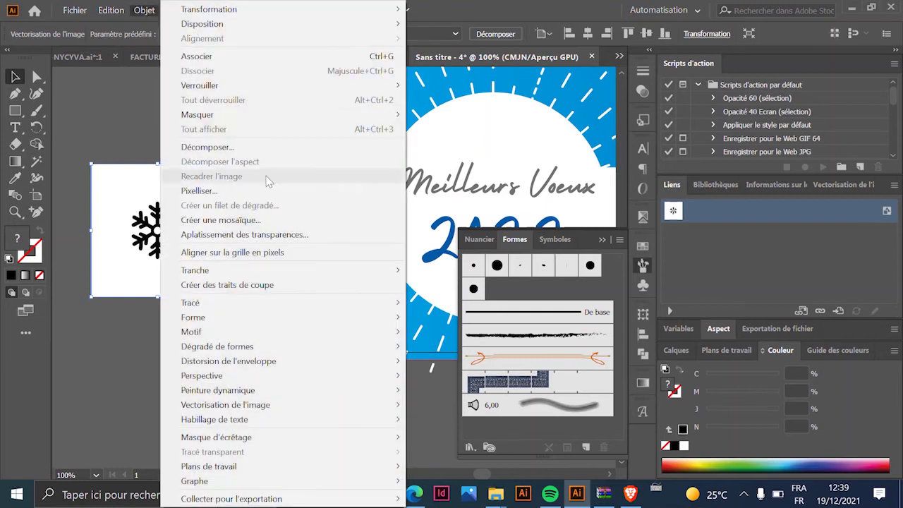
click(235, 56)
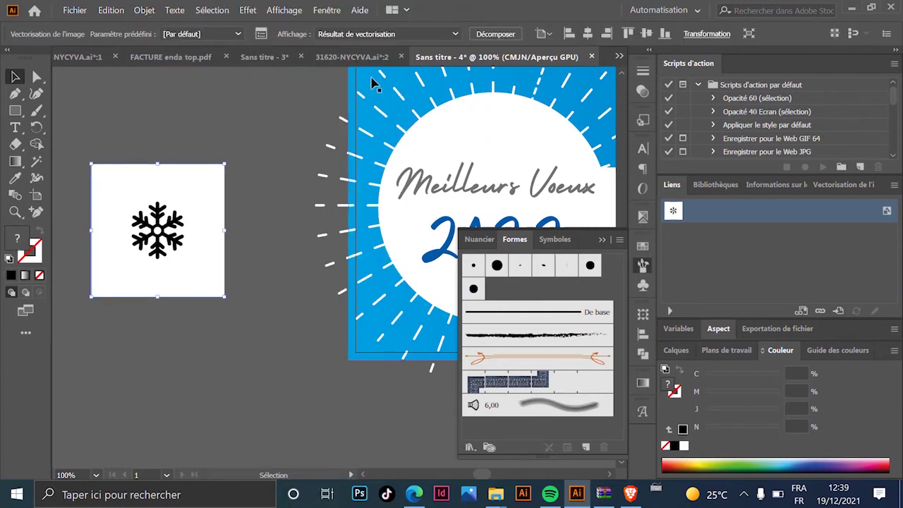
click(496, 34)
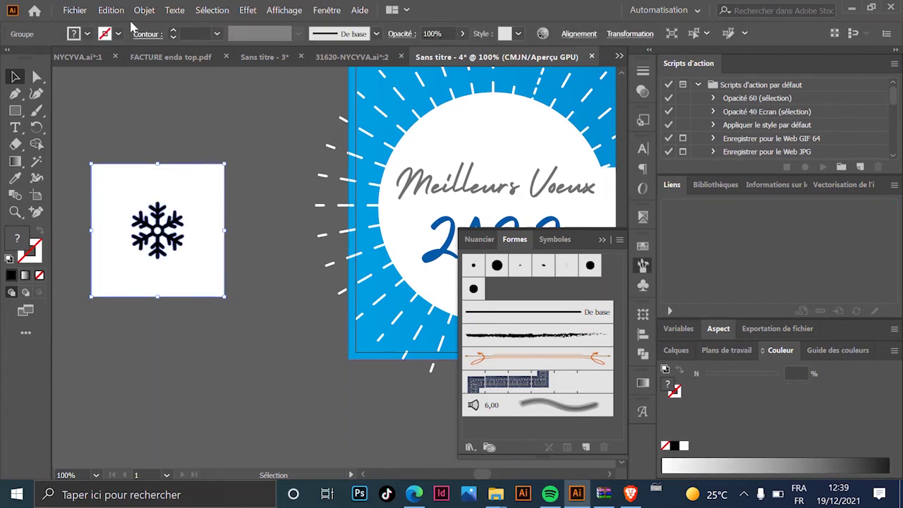
Step: Ungroup the traced snowflake and delete its white background and the white disc in its centre
click(144, 10)
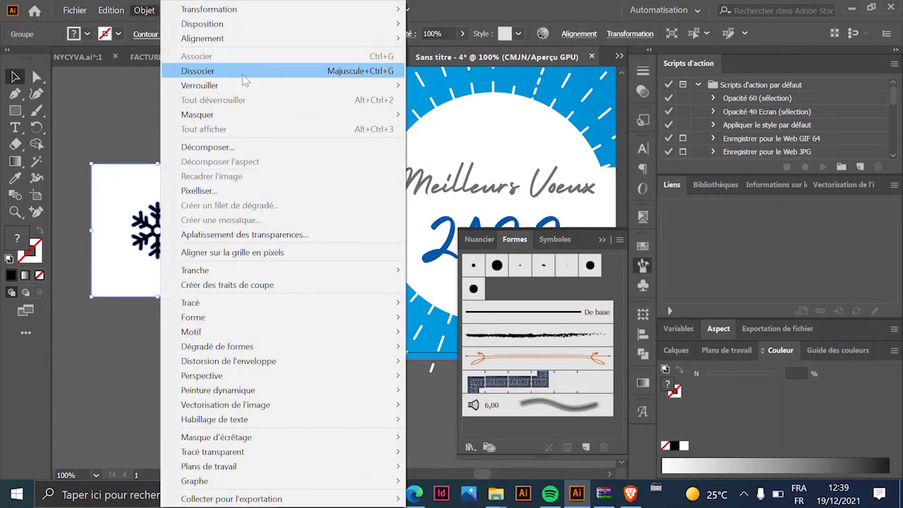
click(204, 70)
click(120, 113)
click(193, 249)
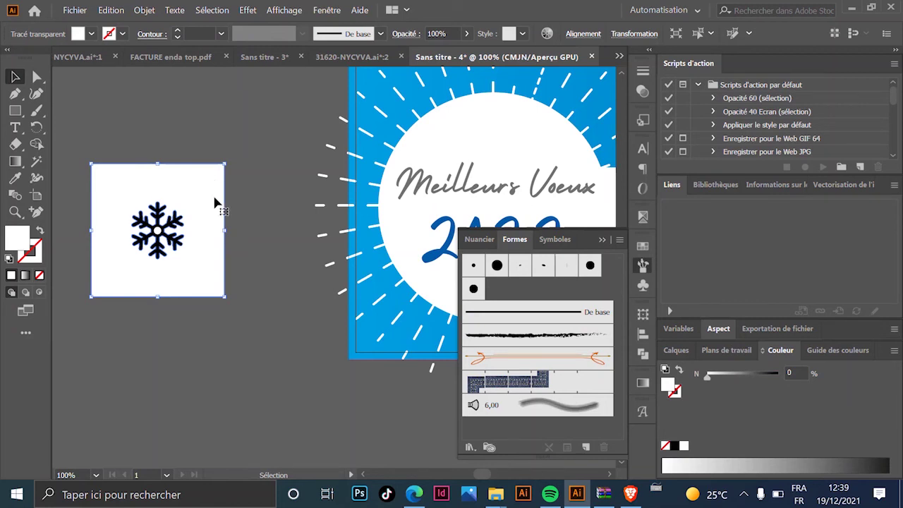
key(Delete)
scroll(153, 225, up, 4)
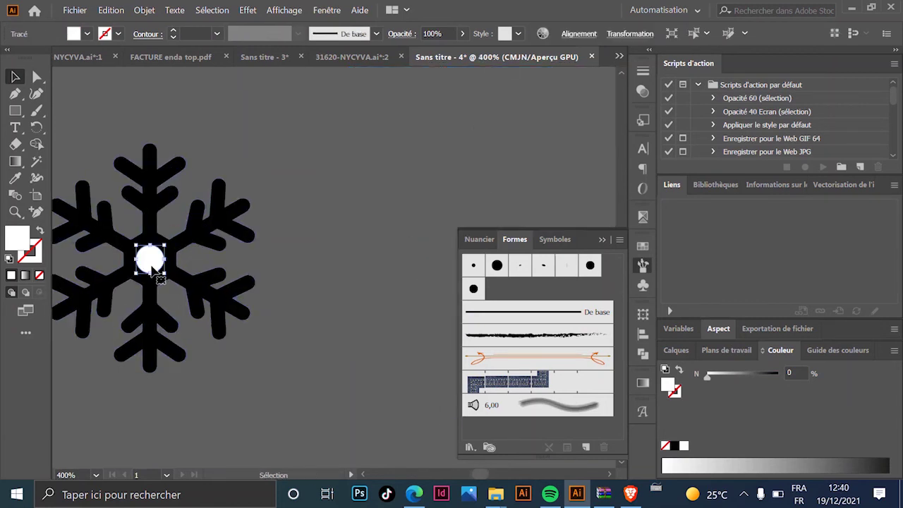
click(176, 251)
scroll(254, 240, down, 4)
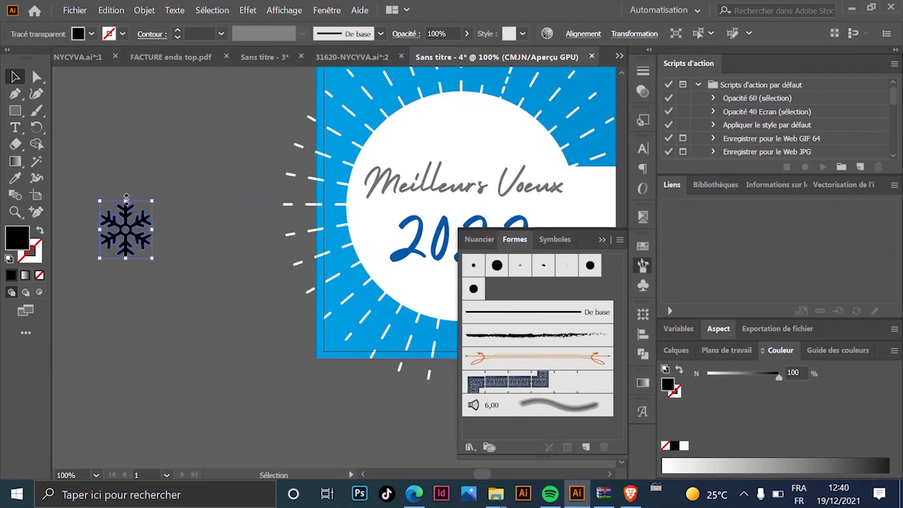
Step: Scale the black snowflake down to a smaller size and deselect it
drag(126, 197, 126, 218)
click(161, 246)
scroll(160, 244, down, 2)
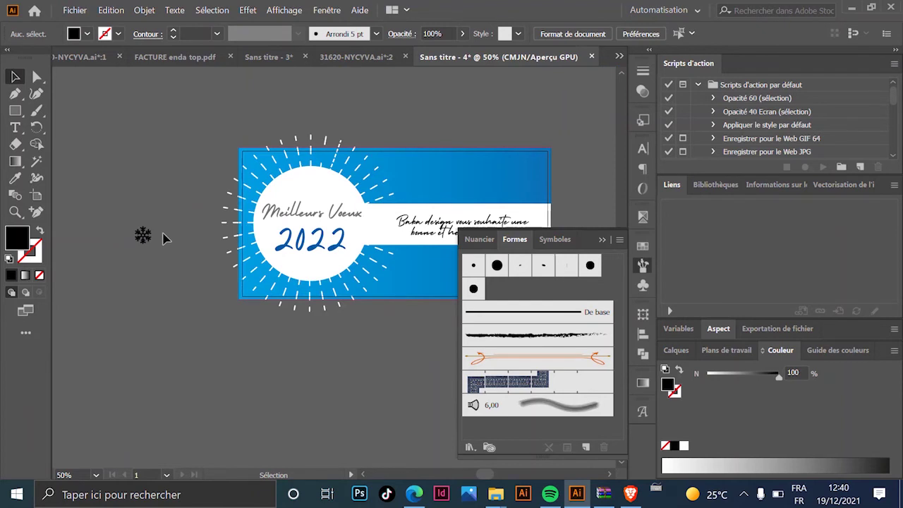
Step: Create a scatter brush (Forme diffuse) from the small snowflake, keeping the default brush options
scroll(141, 254, up, 1)
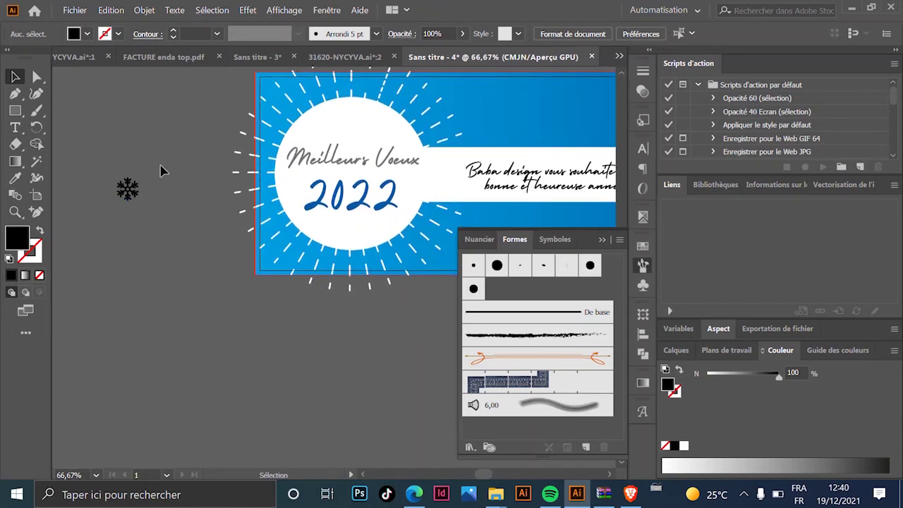
click(136, 199)
mouse_move(151, 162)
mouse_down()
mouse_move(179, 181)
mouse_move(197, 282)
mouse_move(213, 310)
mouse_move(517, 297)
mouse_move(502, 300)
mouse_up()
click(280, 364)
click(208, 316)
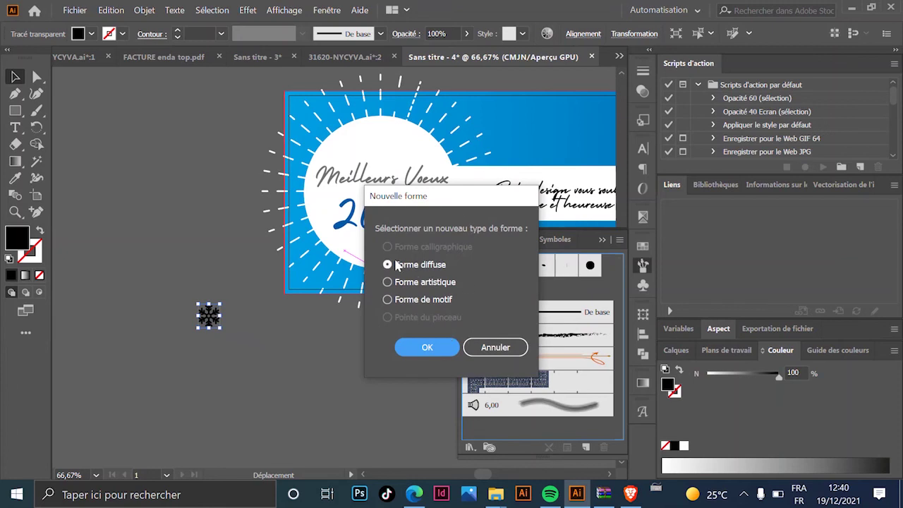
click(427, 347)
click(795, 425)
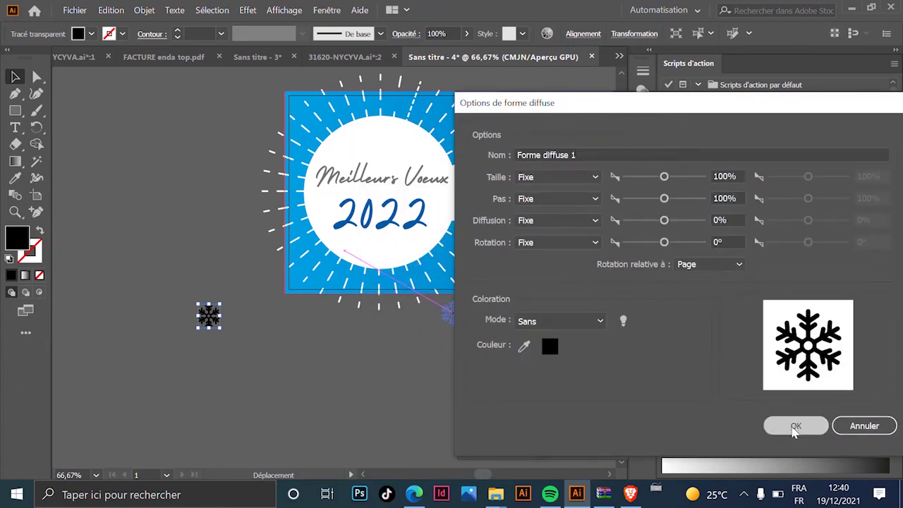
Step: Draw a rectangle covering the whole card from corner to corner
scroll(275, 381, down, 1)
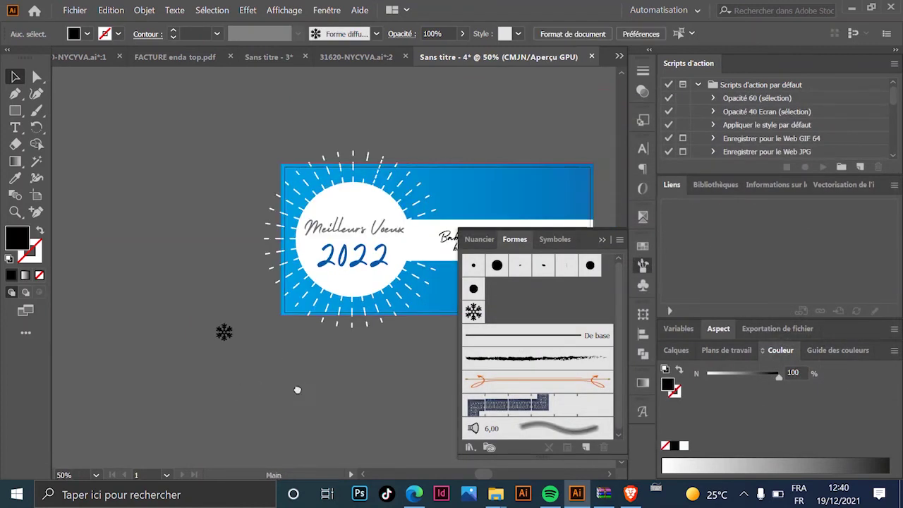
scroll(296, 388, right, 3)
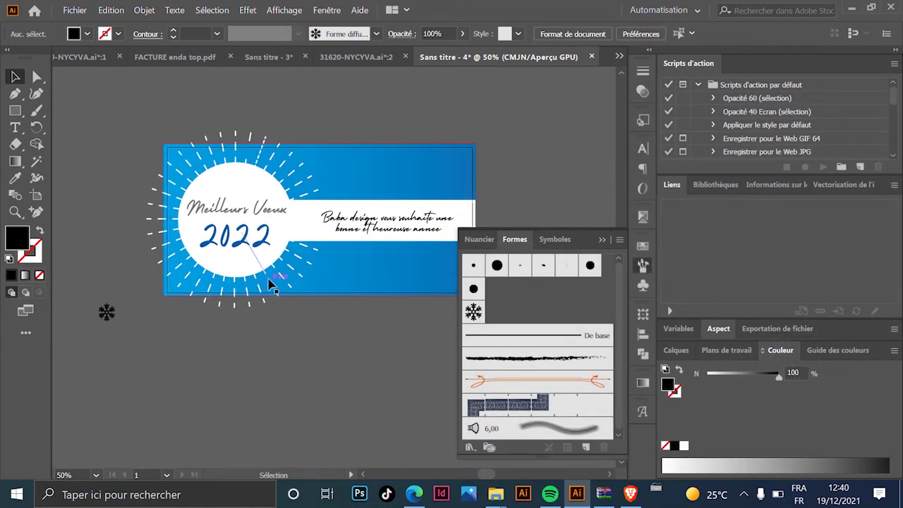
click(14, 113)
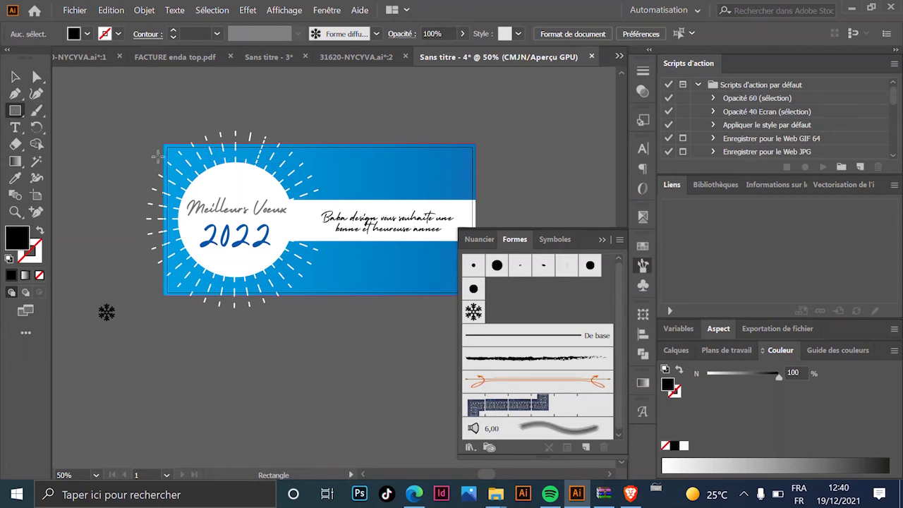
drag(164, 144, 475, 294)
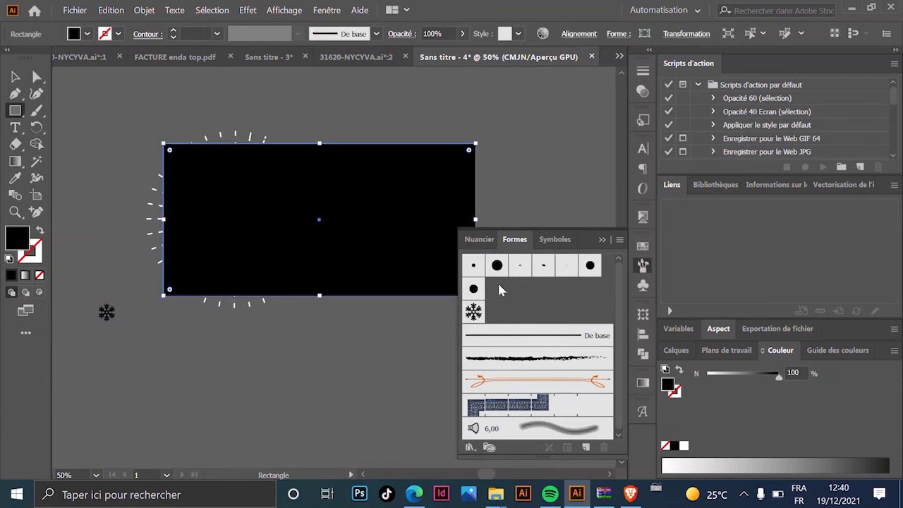
Step: Apply the snowflake scatter brush to the rectangle's outline and remove the rectangle's fill
click(473, 311)
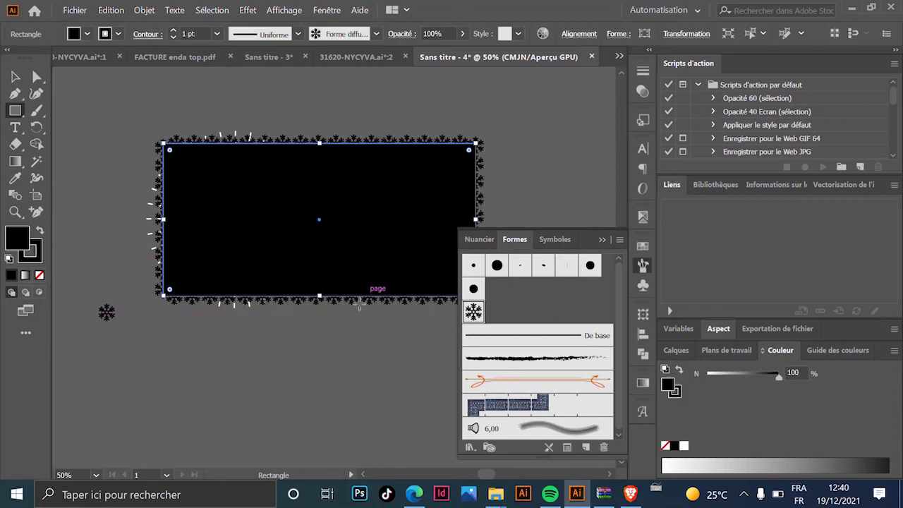
scroll(184, 205, up, 3)
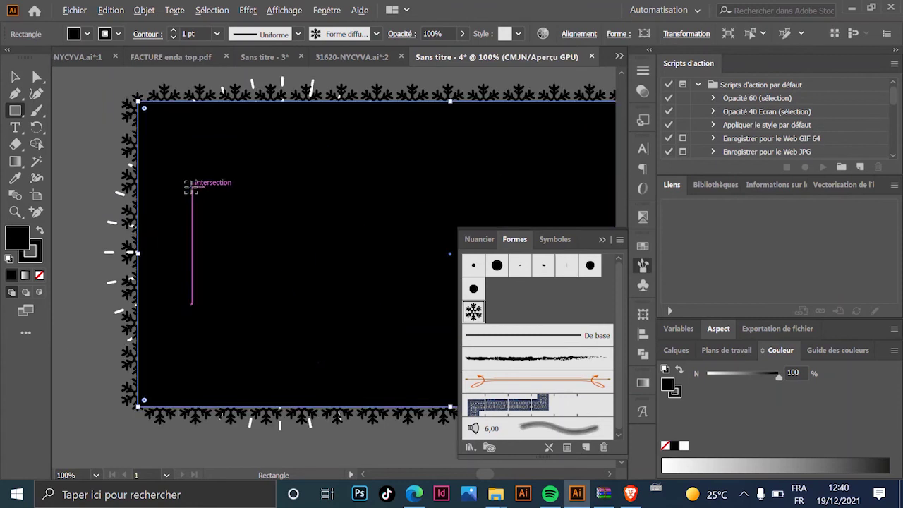
scroll(212, 204, down, 1)
scroll(308, 218, down, 3)
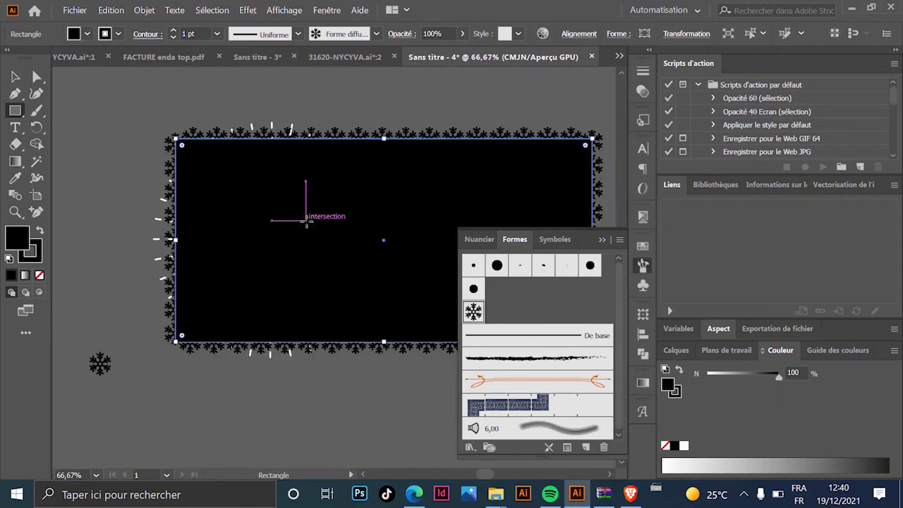
scroll(365, 258, up, 1)
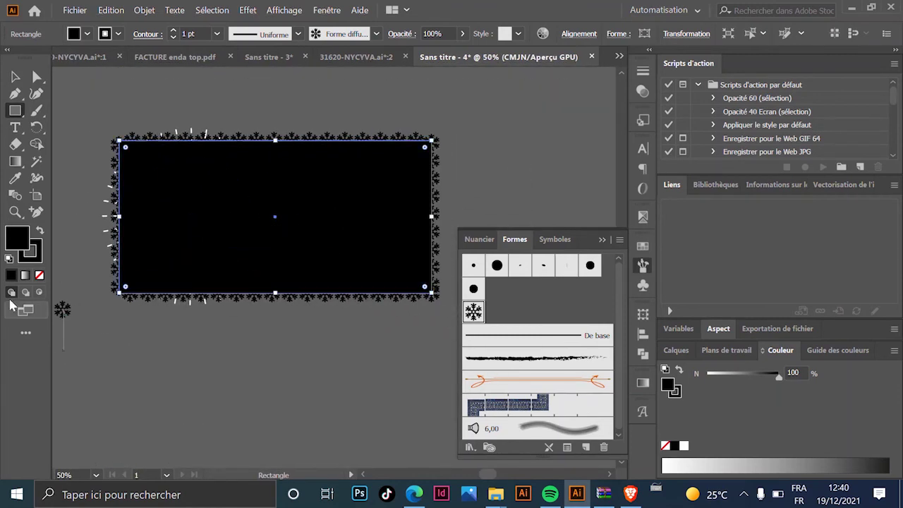
click(40, 275)
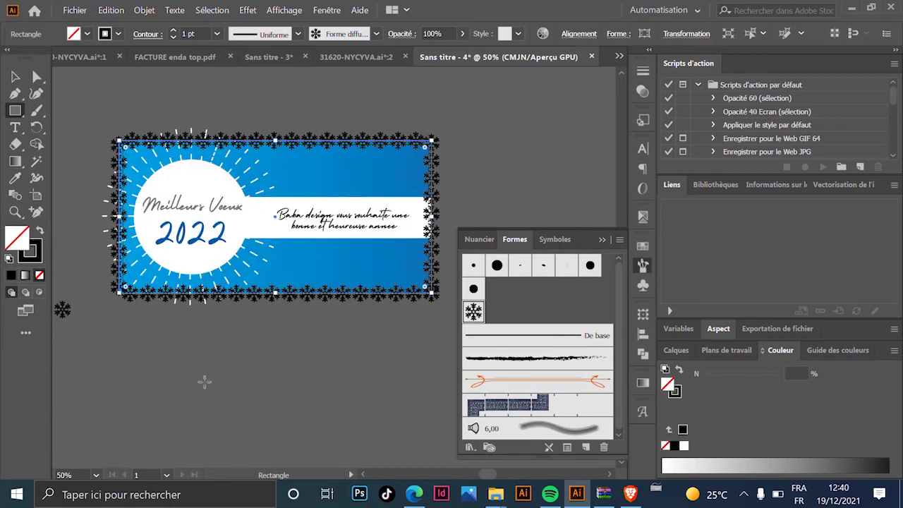
Step: Open the snowflake scatter brush's options and set Taille, Pas and Diffusion to Aléatoire
double_click(473, 311)
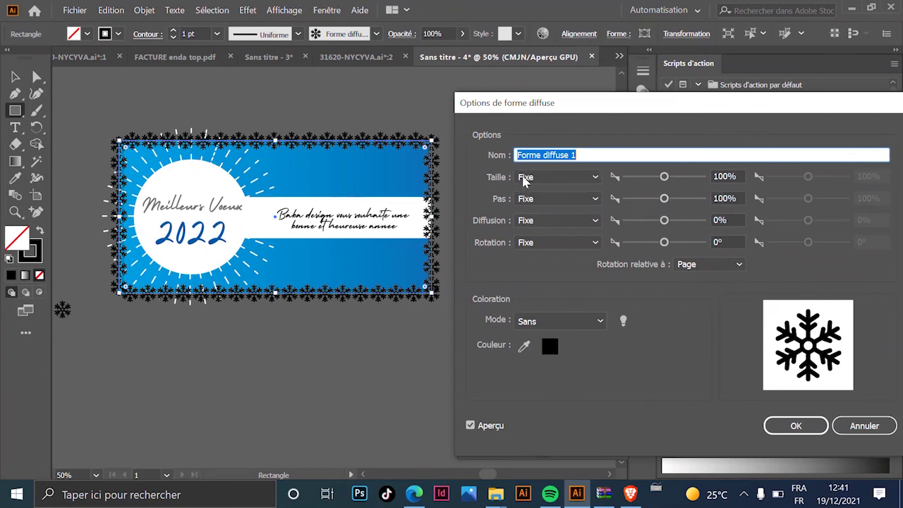
click(564, 180)
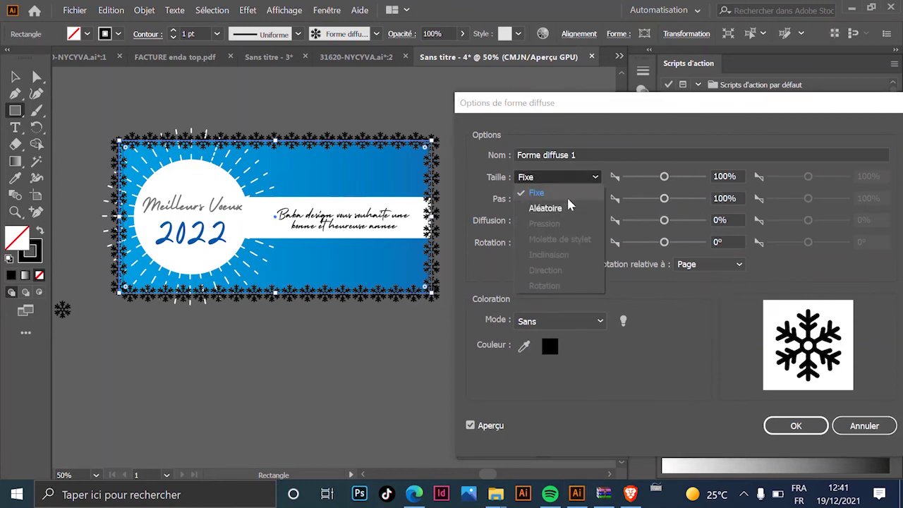
click(545, 208)
click(568, 200)
click(546, 229)
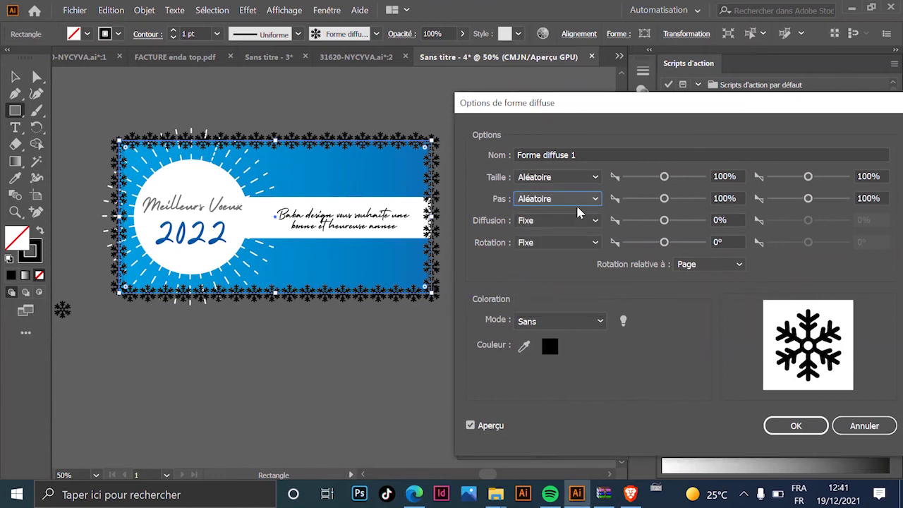
click(568, 220)
click(569, 251)
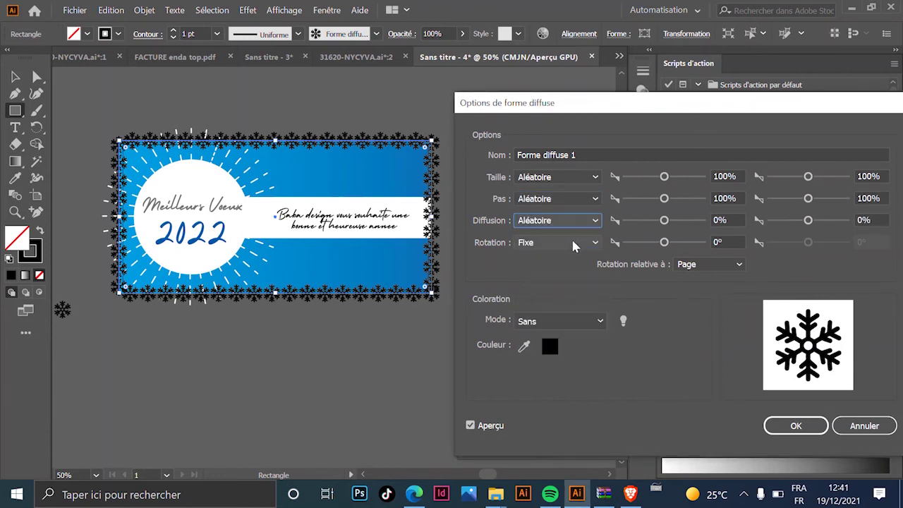
Step: Lower the first value of the brush's random size (Taille) to 56%
click(721, 177)
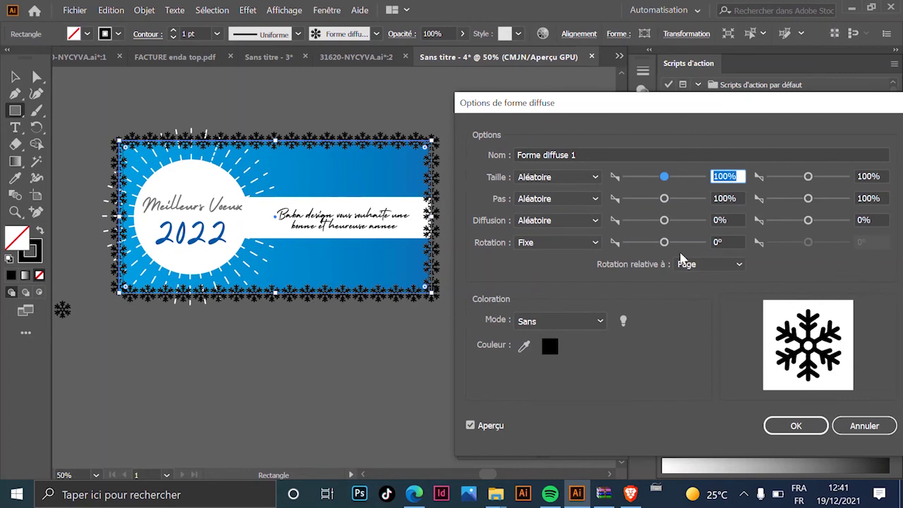
key(Down)
key(Down)
key(Down)
key(Down)
key(Down)
key(Down)
key(Down)
key(Down)
key(Down)
key(Down)
key(Down)
key(Down)
key(Down)
key(Down)
key(Down)
key(Down)
key(Down)
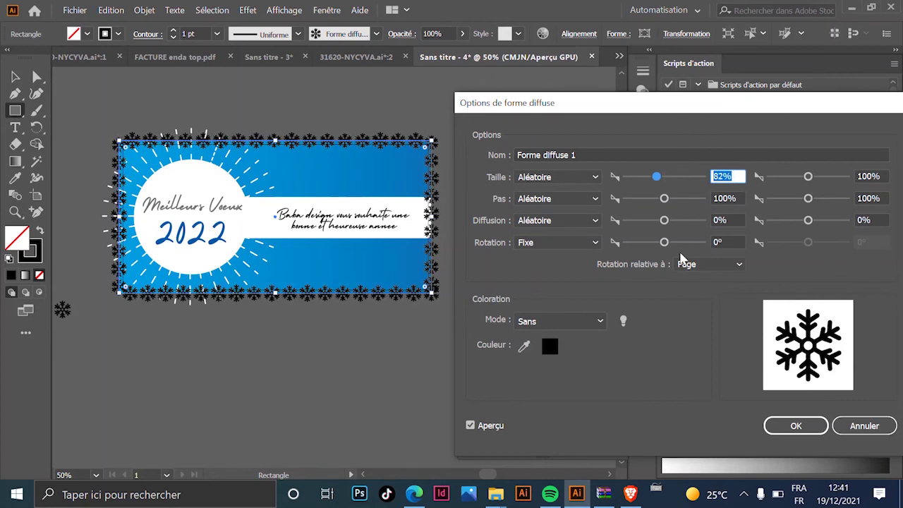
key(Down)
key(Down)
key(Down)
key(Down)
key(Down)
key(Down)
key(Down)
key(Down)
key(Down)
key(Down)
key(Down)
key(Down)
key(Down)
key(Down)
key(Down)
key(Down)
key(Down)
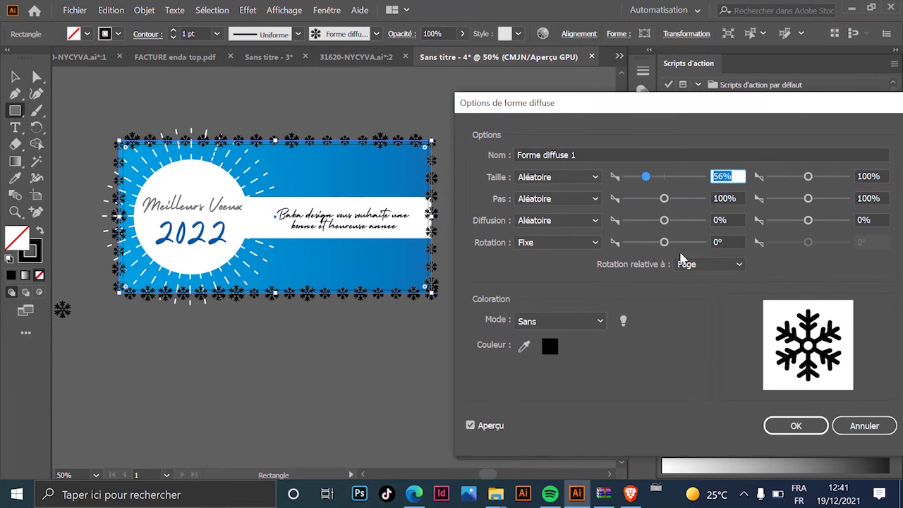
Step: Adjust the first value of the brush's random spacing (Pas) to 103%
click(735, 200)
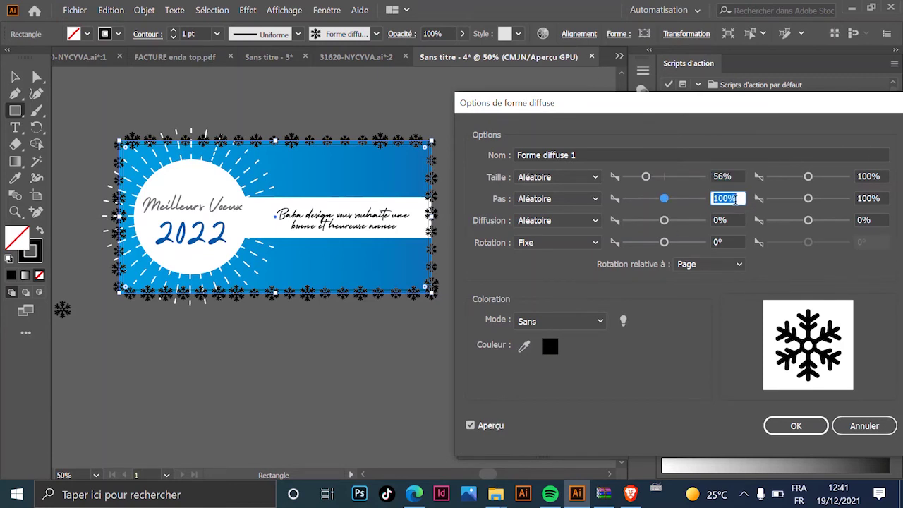
key(Down)
key(Down)
key(Down)
key(Down)
key(Down)
key(Down)
key(Down)
key(Down)
key(Down)
key(Down)
key(Down)
key(Down)
key(Down)
key(Down)
key(Down)
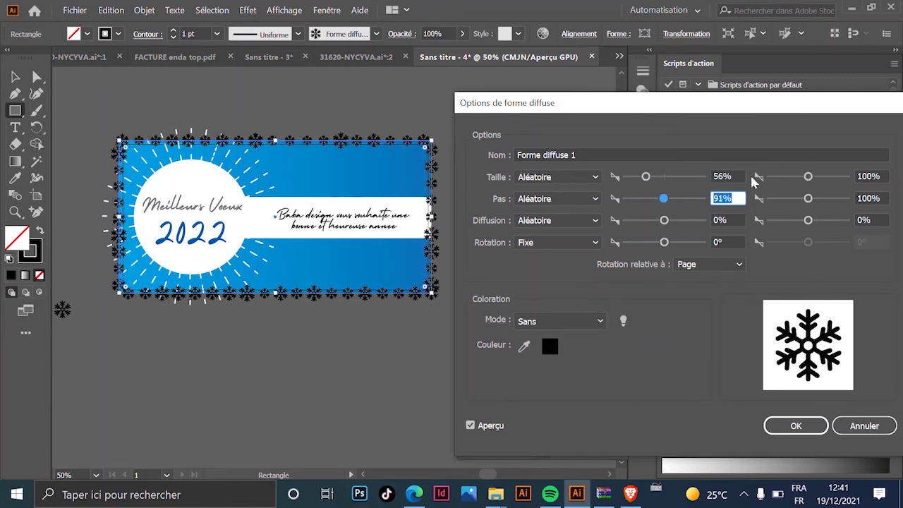
key(Up)
key(Up)
key(Up)
key(Up)
key(Up)
key(Up)
key(Up)
key(Up)
key(Up)
key(Up)
key(Up)
key(Up)
key(Up)
key(Up)
key(Up)
key(Up)
key(Up)
key(Up)
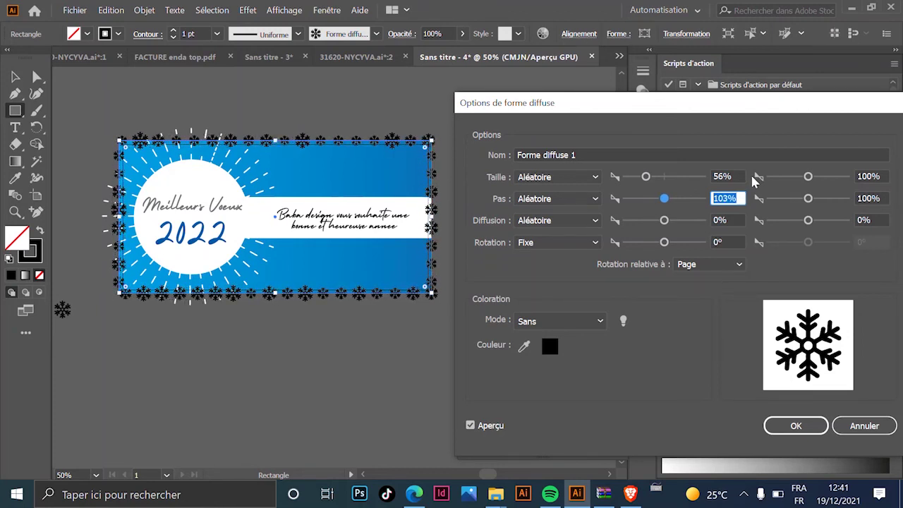
Step: Lower the first value of the snowflake brush's random scatter (Diffusion) to -385%
click(727, 220)
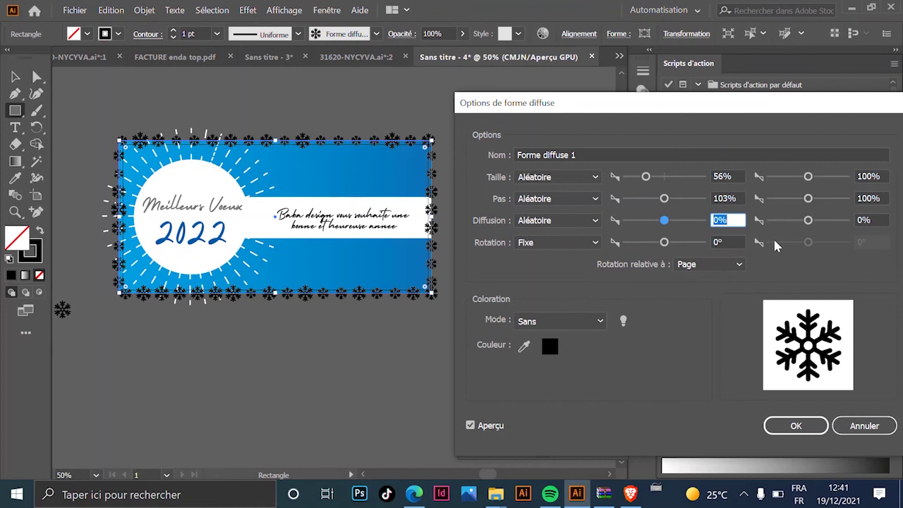
key(Down)
key(Down)
key(Down)
key(Down)
key(Down)
key(Down)
key(Down)
key(Down)
key(Down)
key(Down)
key(Down)
key(Down)
key(Down)
key(Down)
key(Down)
key(Down)
key(Down)
key(Down)
key(Down)
key(Down)
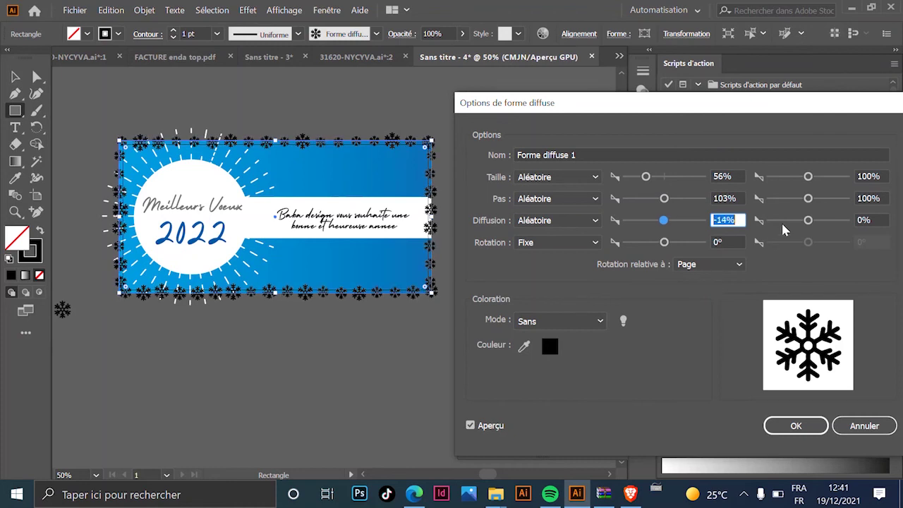
key(Down)
key(Down)
key(Down)
key(Down)
key(Down)
key(Down)
key(Down)
key(Down)
key(Down)
key(Down)
key(Down)
key(Down)
key(Down)
key(Down)
key(Down)
key(Down)
key(Down)
key(Down)
key(Down)
key(Down)
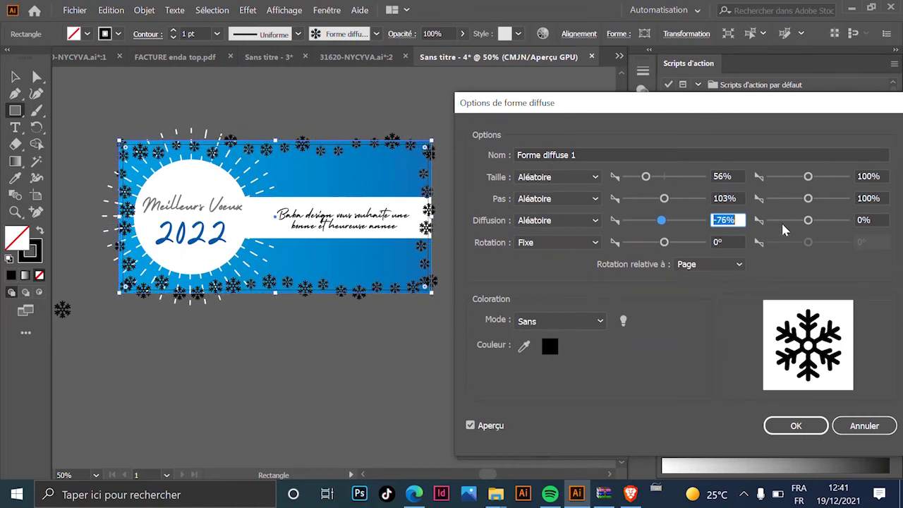
key(Down)
key(Down)
key(Down)
key(Down)
key(Down)
key(Down)
key(Down)
key(Down)
key(Down)
key(Down)
key(Down)
key(Down)
key(Down)
key(Down)
key(Down)
key(Down)
key(Down)
key(Down)
key(Down)
key(Down)
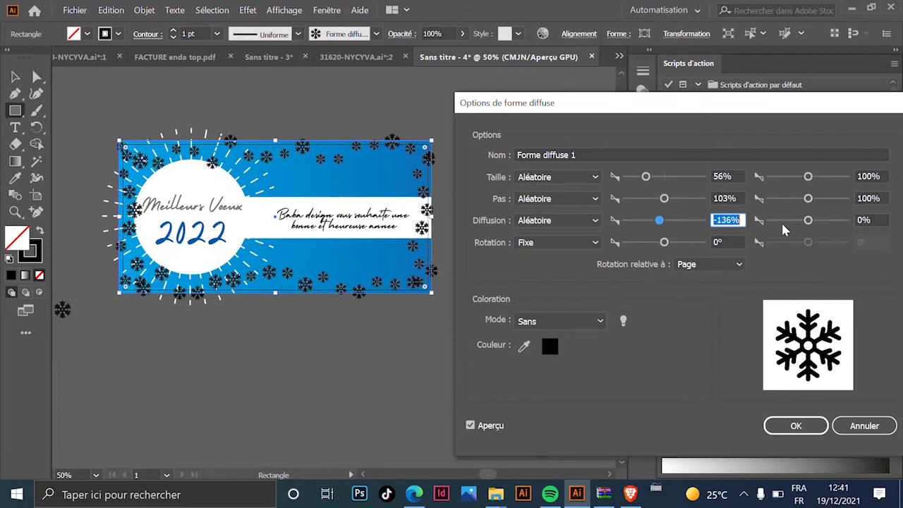
key(Down)
key(Down)
key(Down)
key(Down)
key(Down)
key(Down)
key(Down)
key(Down)
key(Down)
key(Down)
key(Down)
key(Down)
key(Down)
key(Down)
key(Down)
key(Down)
key(Down)
key(Down)
key(Down)
key(Down)
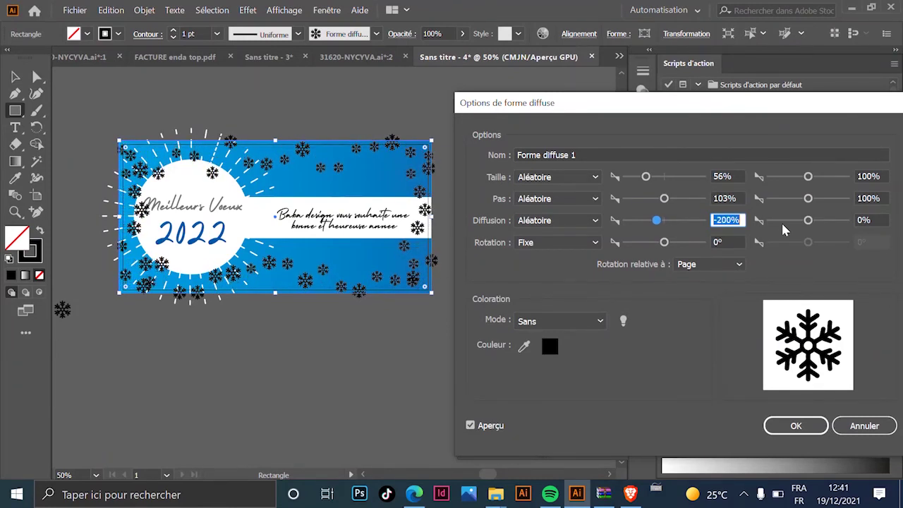
key(Down)
key(Down)
key(Down)
key(Down)
key(Down)
key(Down)
key(Down)
key(Down)
key(Down)
key(Down)
key(Down)
key(Down)
key(Down)
key(Down)
key(Down)
key(Down)
key(Down)
key(Down)
key(Down)
key(Down)
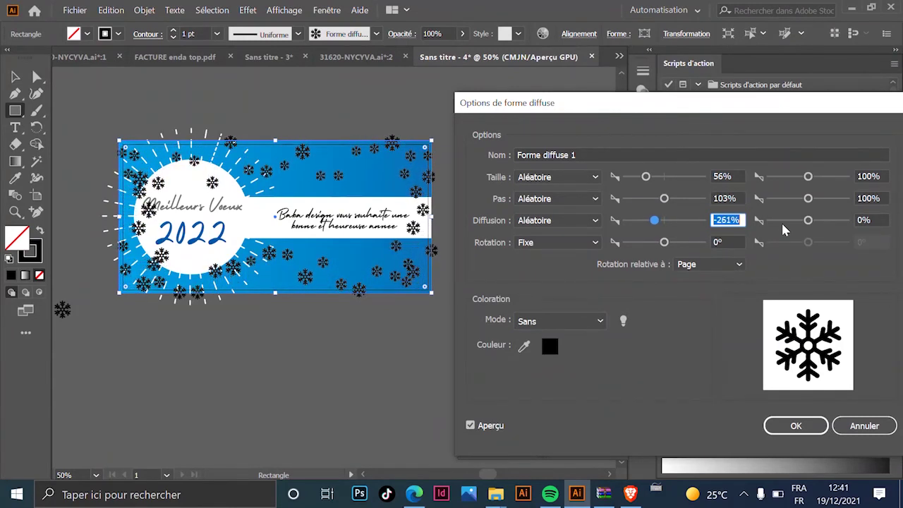
key(Down)
key(Down)
key(Down)
key(Down)
key(Down)
key(Down)
key(Down)
key(Down)
key(Down)
key(Down)
key(Down)
key(Down)
key(Down)
key(Down)
key(Down)
key(Down)
key(Down)
key(Down)
key(Down)
key(Down)
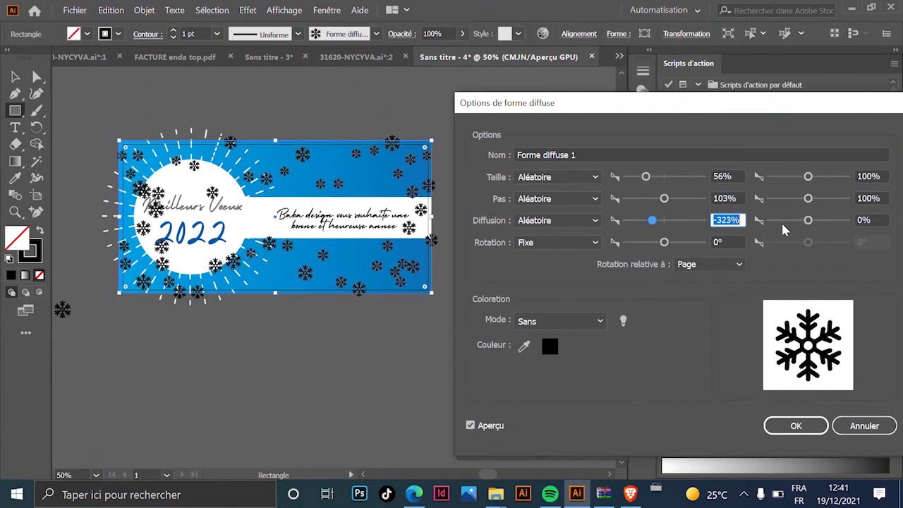
key(Down)
key(Down)
key(Down)
key(Down)
key(Down)
key(Down)
key(Down)
key(Down)
key(Down)
key(Down)
key(Down)
key(Down)
key(Down)
key(Down)
key(Down)
key(Down)
key(Down)
key(Down)
key(Down)
key(Down)
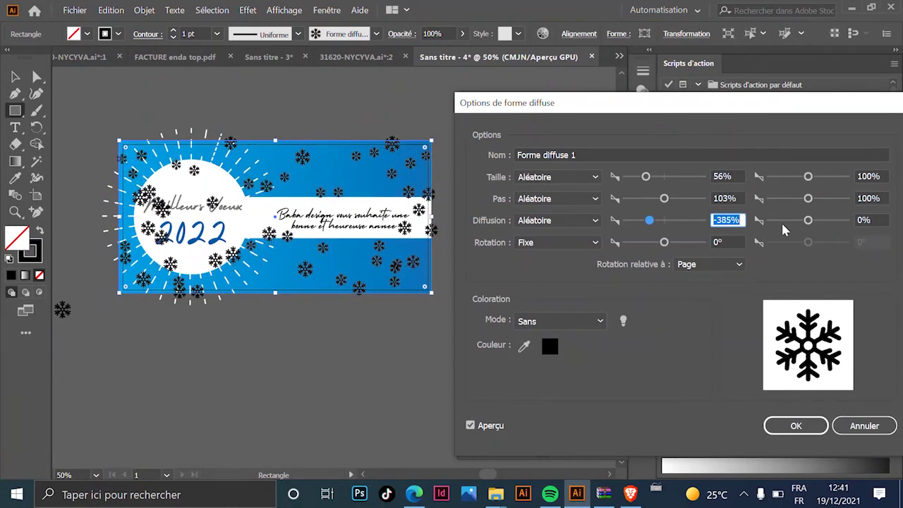
Step: Lower the first value of the snowflake brush's random scatter (Diffusion) to -471% and apply the brush changes to the existing strokes
key(Down)
key(Down)
key(Down)
key(Down)
key(Down)
key(Down)
key(Down)
key(Down)
key(Down)
key(Down)
key(Down)
key(Down)
key(Down)
key(Down)
key(Down)
key(Down)
key(Down)
key(Down)
key(Down)
key(Down)
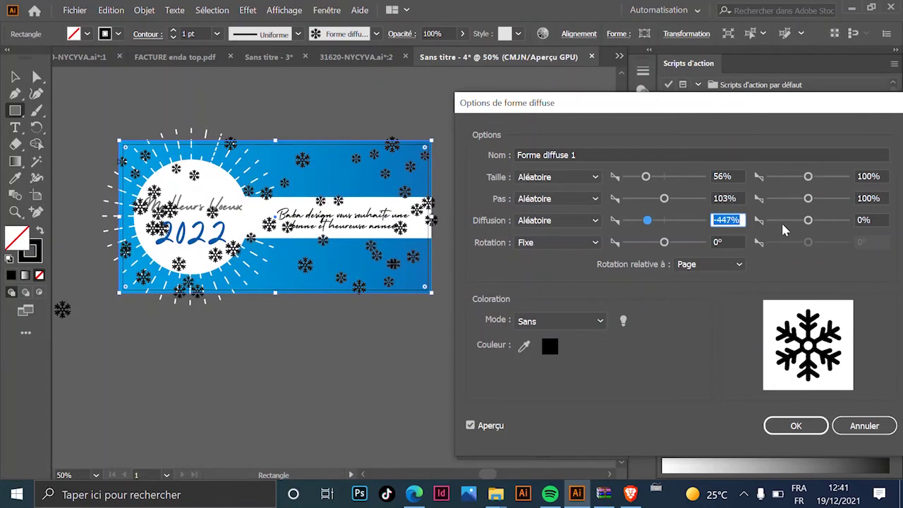
key(Up)
key(Up)
key(Up)
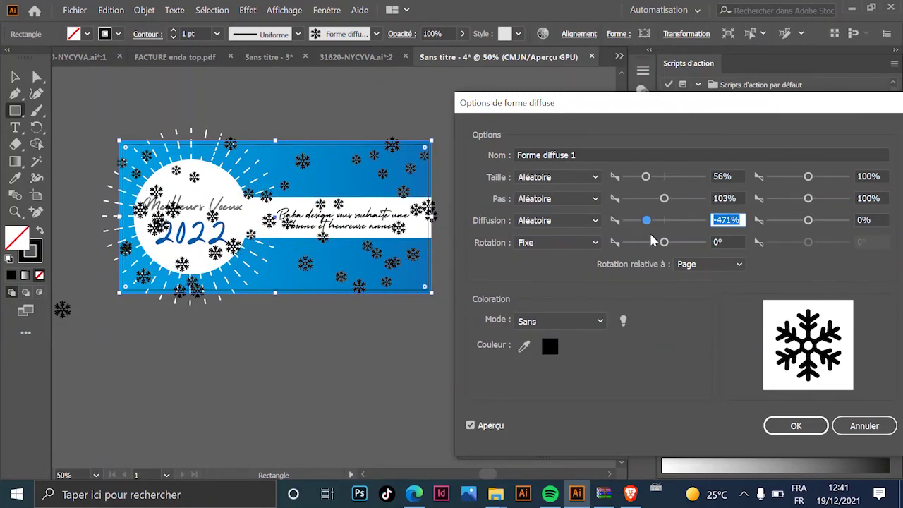
click(796, 426)
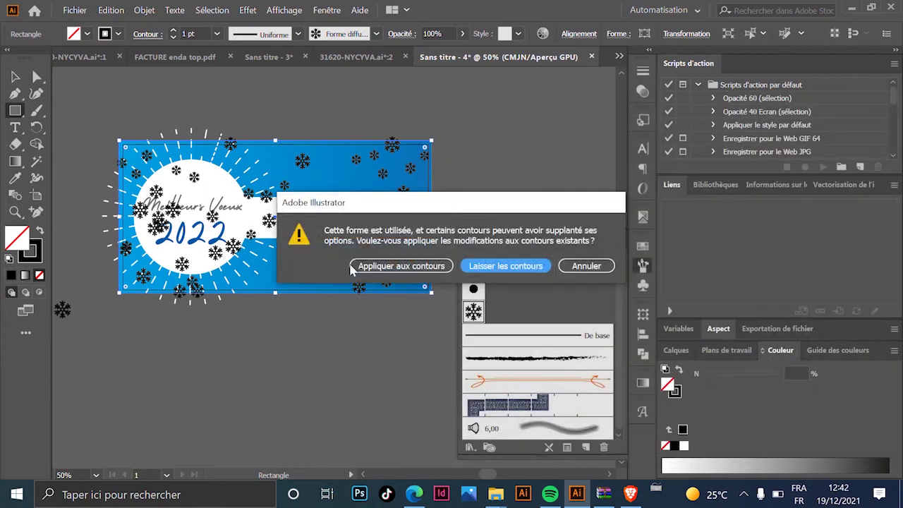
click(416, 268)
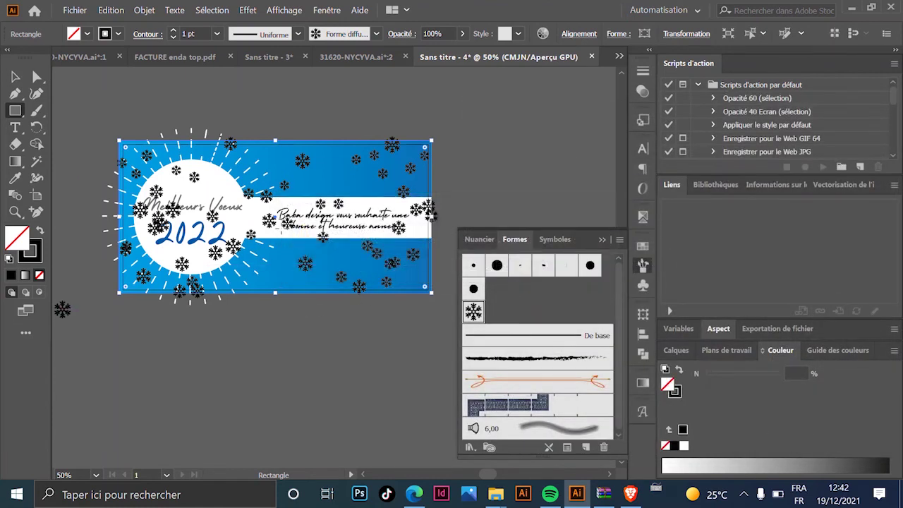
Step: Expand the appearance of the snowflake-stroked rectangle and fill the resulting snowflakes with white
click(15, 77)
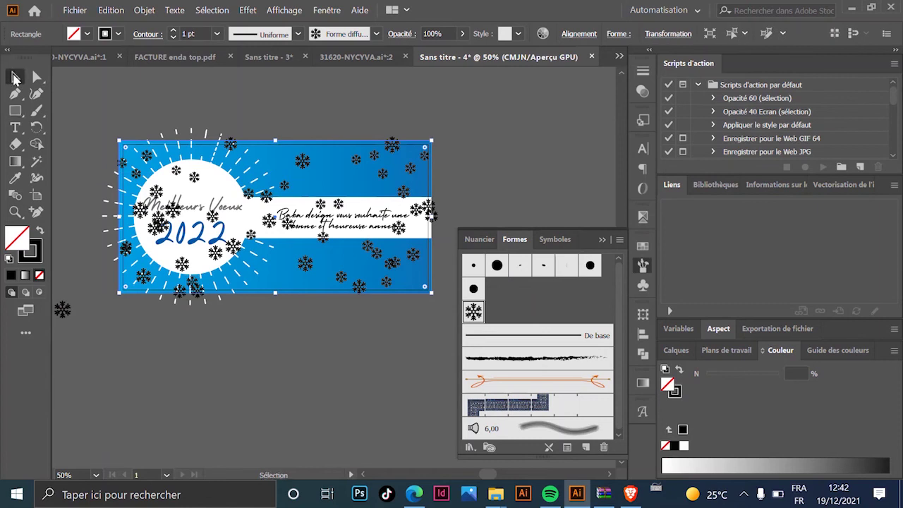
click(145, 10)
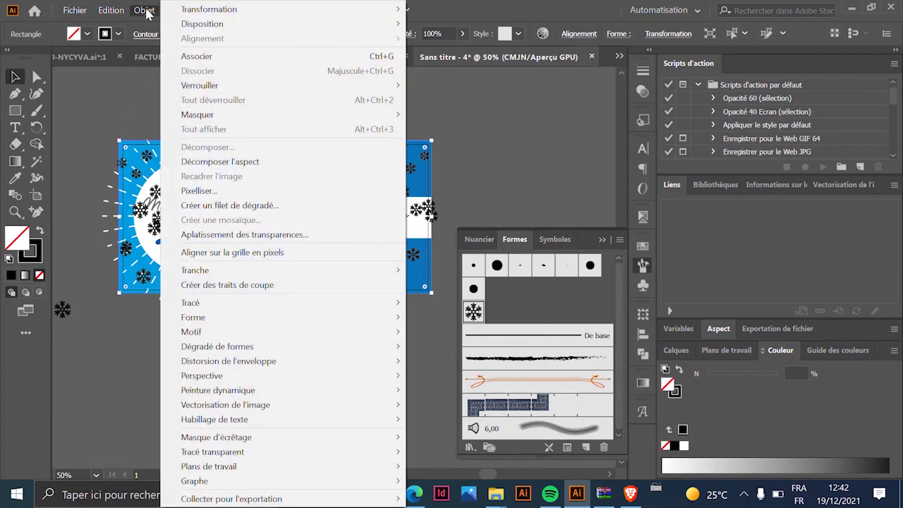
click(208, 161)
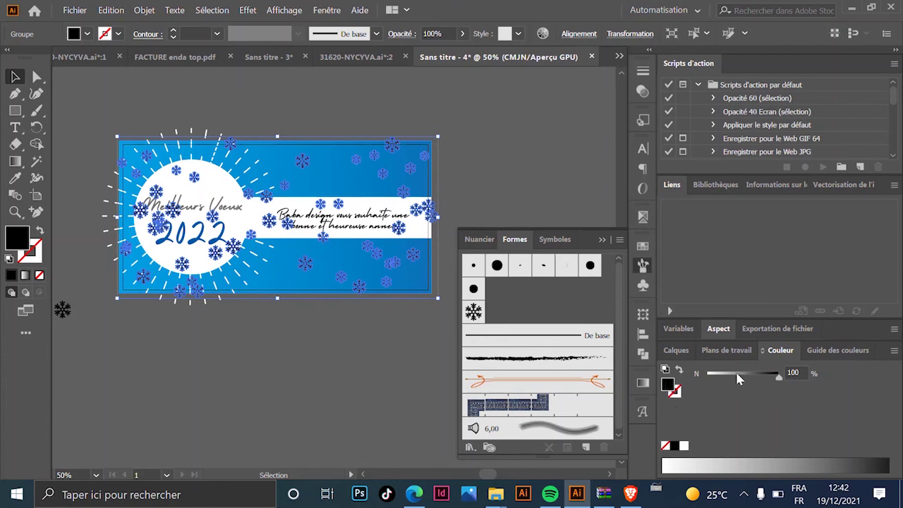
click(684, 445)
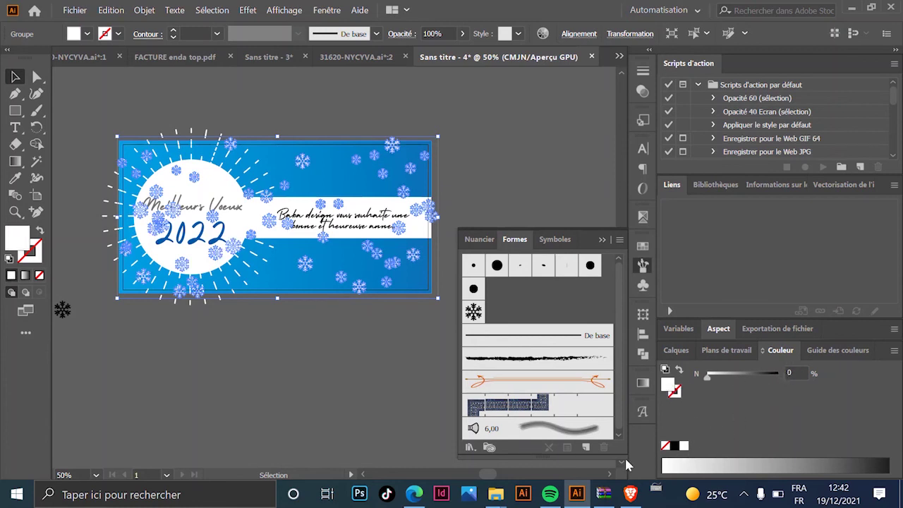
Step: Apply a Gaussian blur (Flou gaussien) with a 3,8 pixel radius to the white snowflakes
click(246, 12)
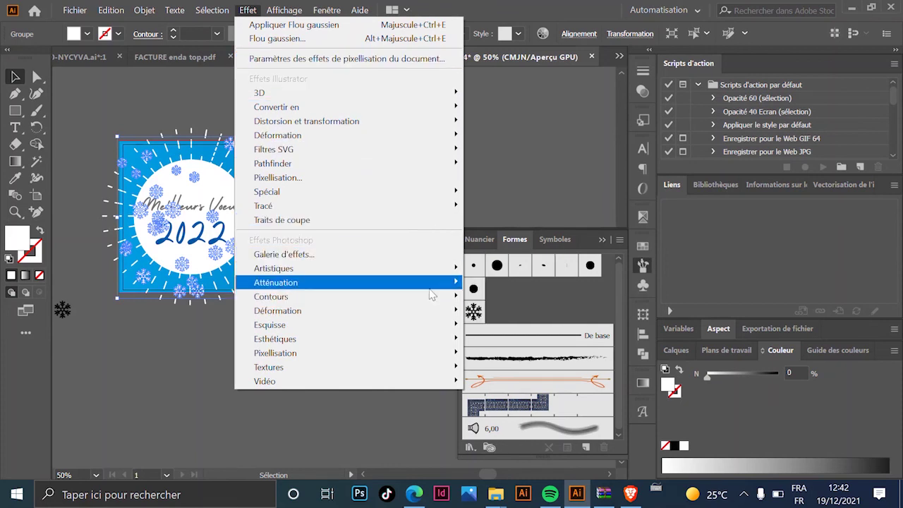
mouse_move(432, 295)
click(494, 283)
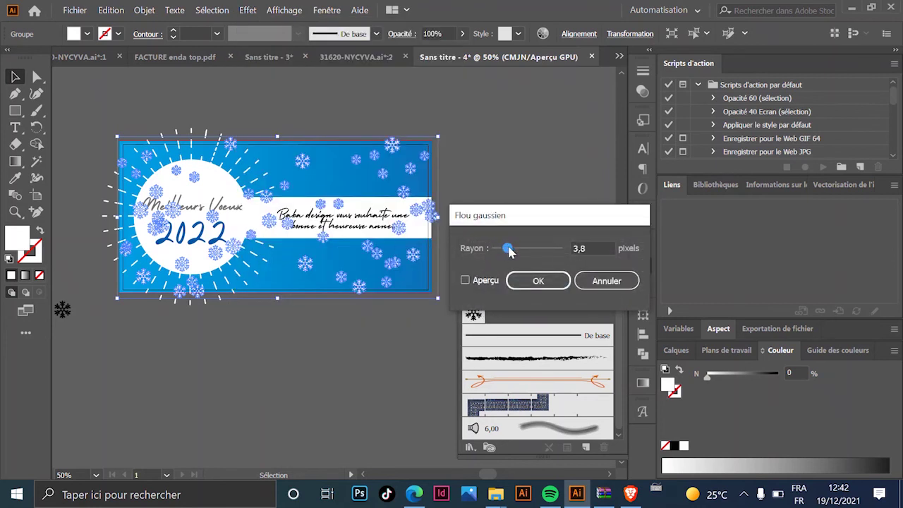
click(536, 281)
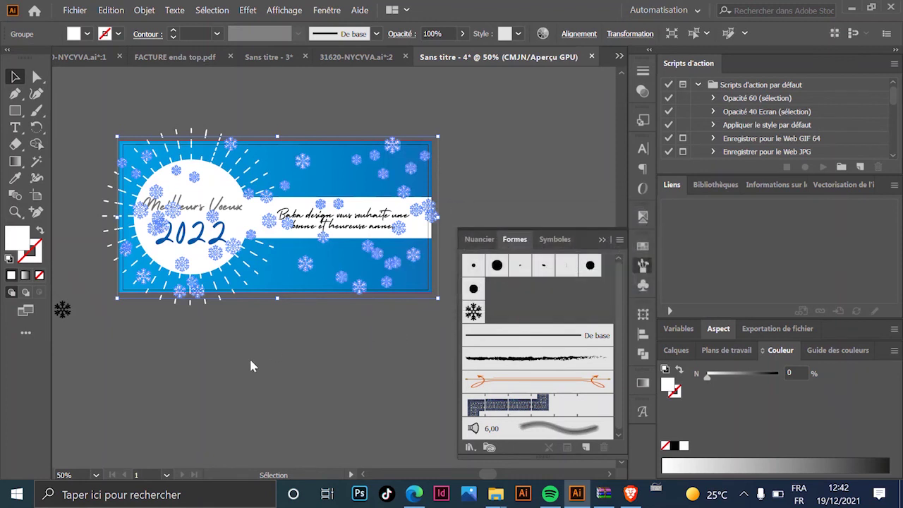
click(384, 330)
scroll(366, 311, up, 1)
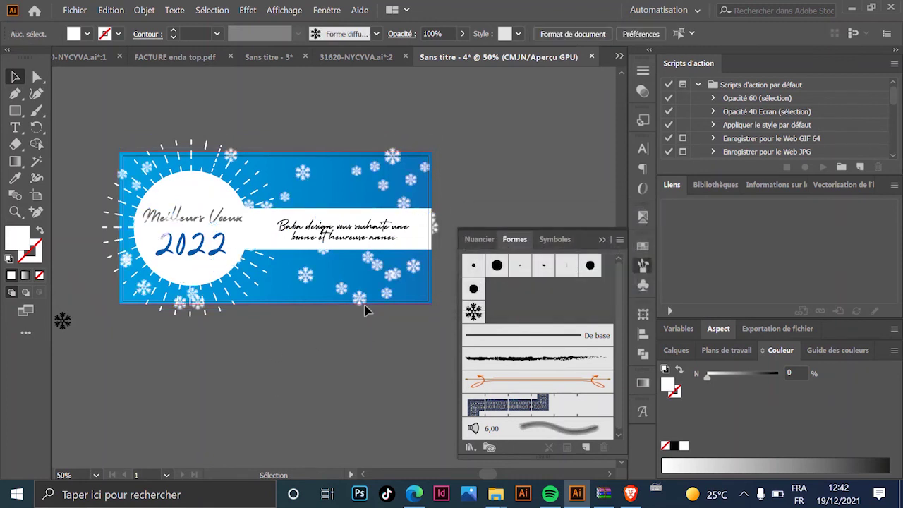
Step: Send the snowflakes together with the blue background to the back, behind the white circle, greeting band and texts
click(384, 185)
click(479, 156)
drag(466, 151, 402, 169)
click(477, 144)
key(ctrl+a)
right_click(358, 168)
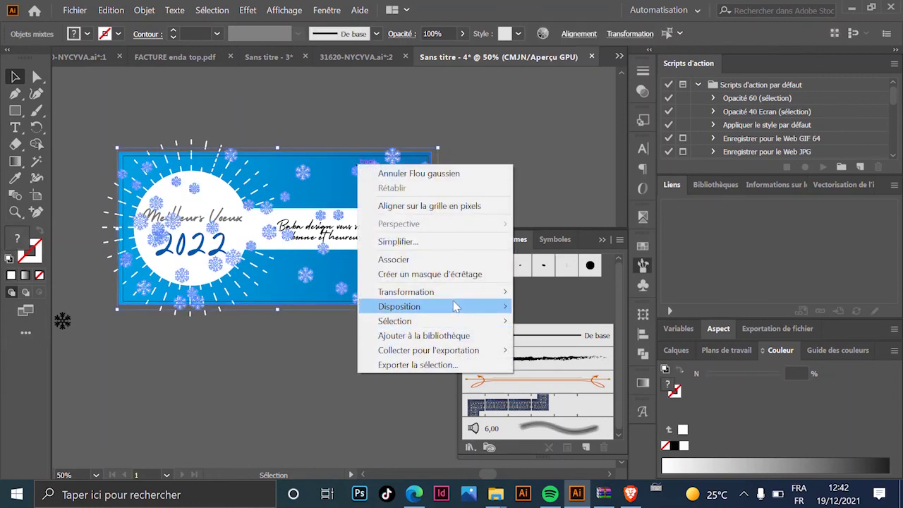
mouse_move(455, 306)
click(564, 350)
click(524, 137)
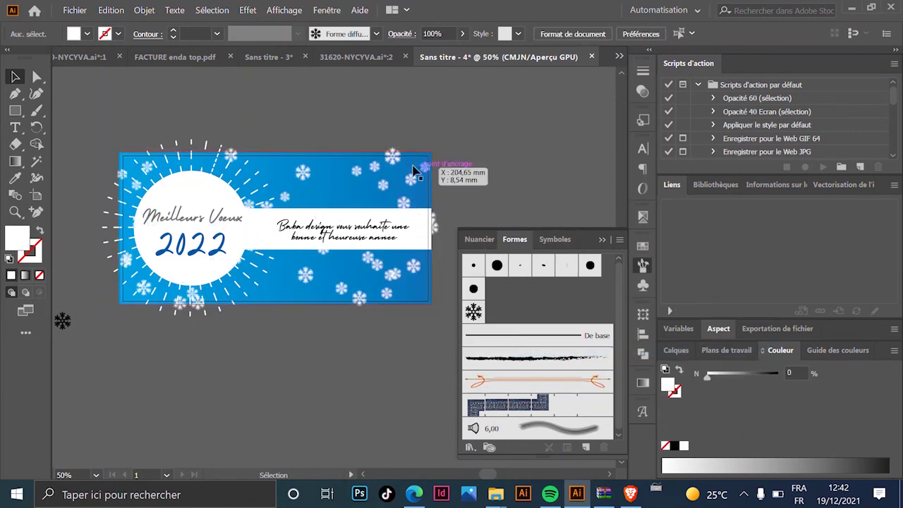
Step: Reduce the opacity of the snowflake group to 46%
click(395, 162)
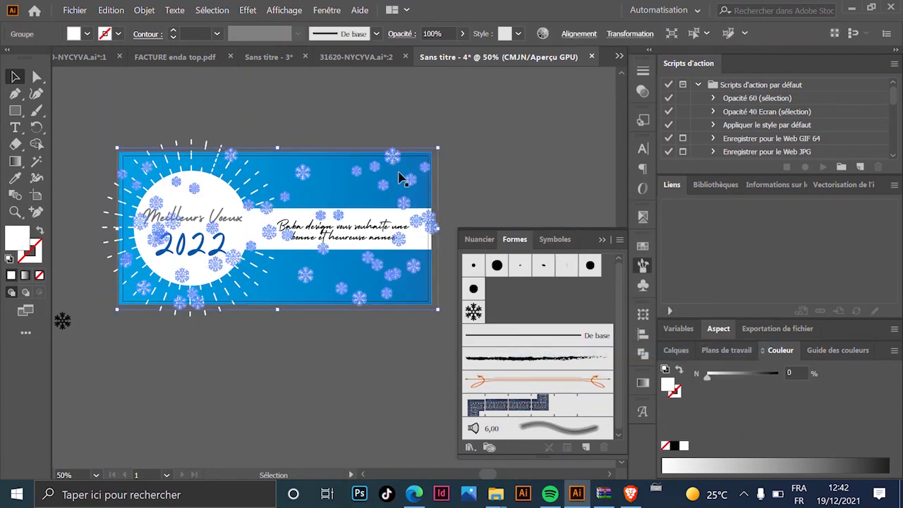
click(463, 32)
drag(461, 53, 431, 57)
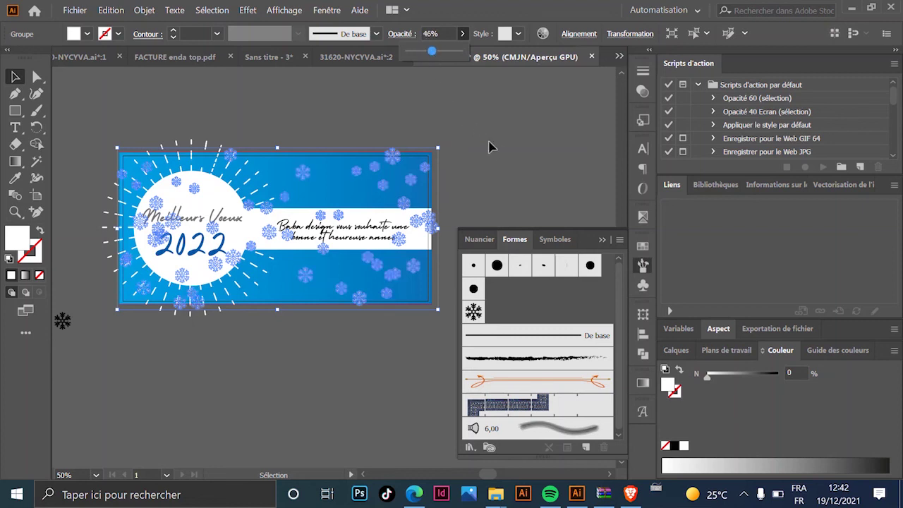
click(507, 150)
scroll(503, 226, down, 1)
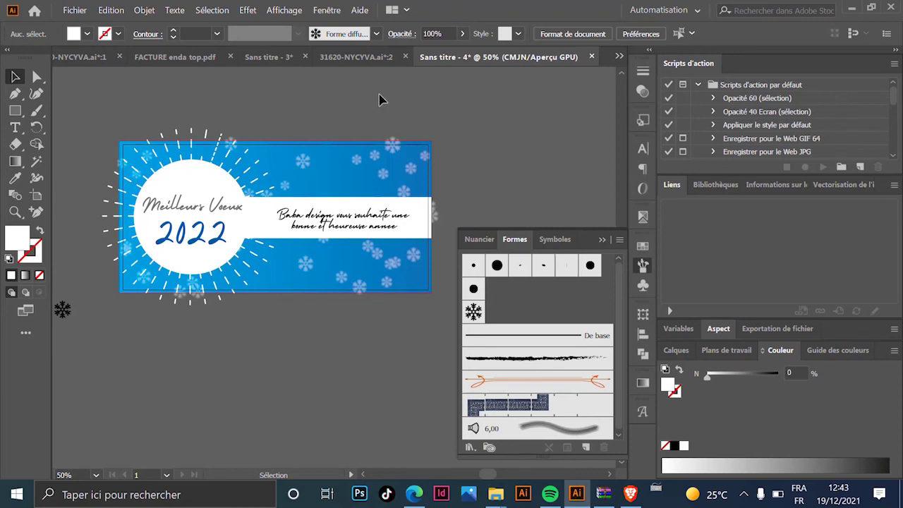
Step: Switch to the bauble document 31620-NYCYVA.ai*:2 and remove its light grey background rectangle
click(366, 57)
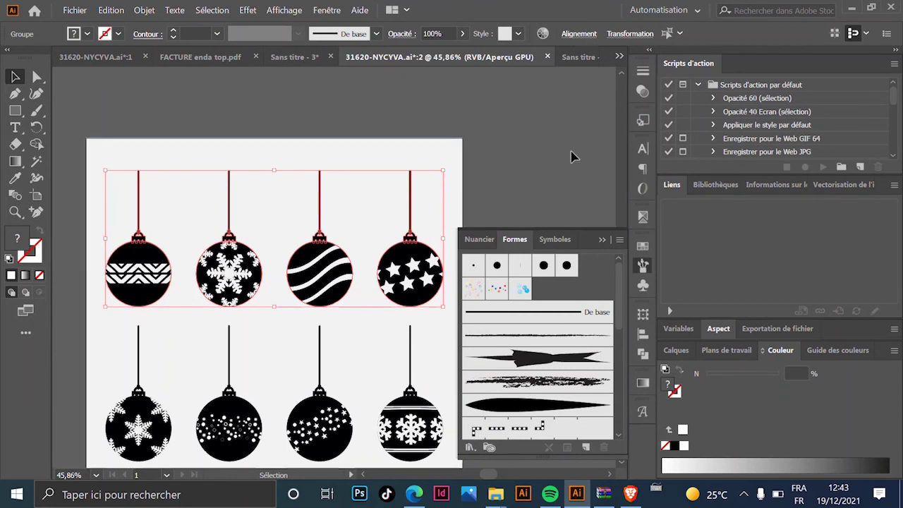
scroll(384, 195, up, 2)
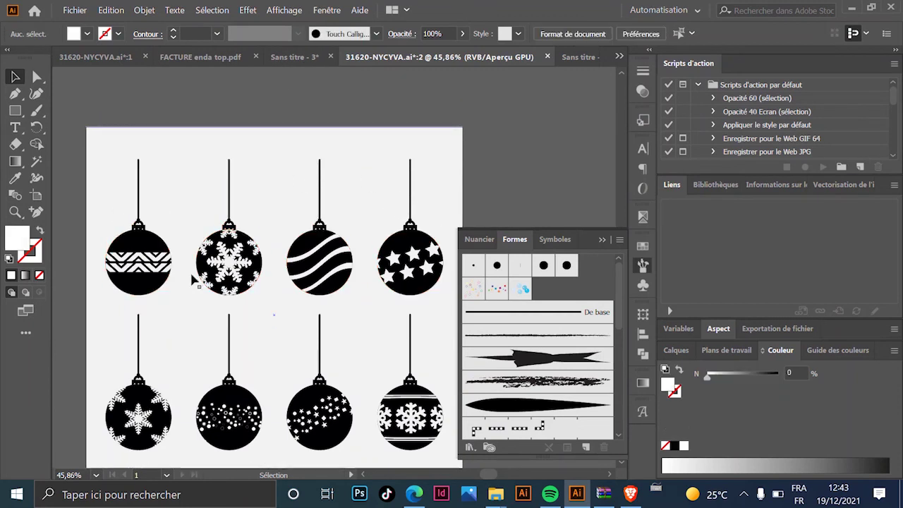
click(458, 153)
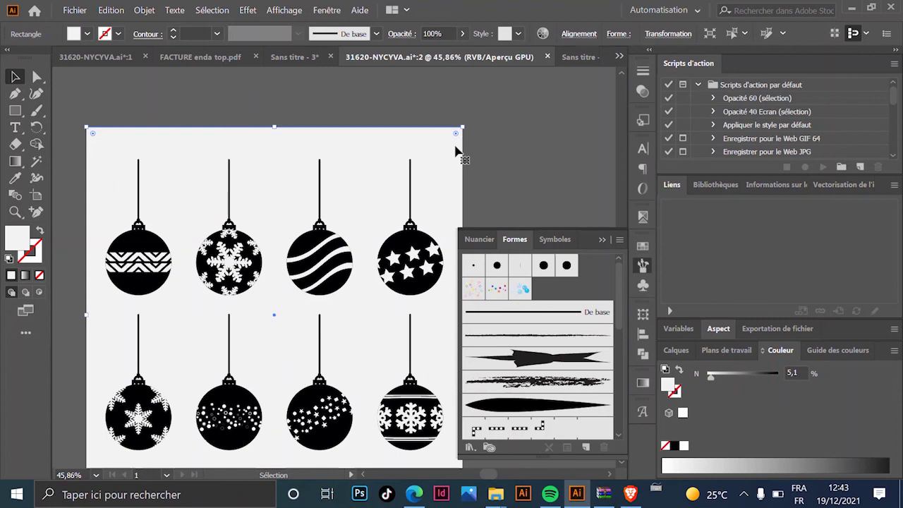
key(ctrl+minus)
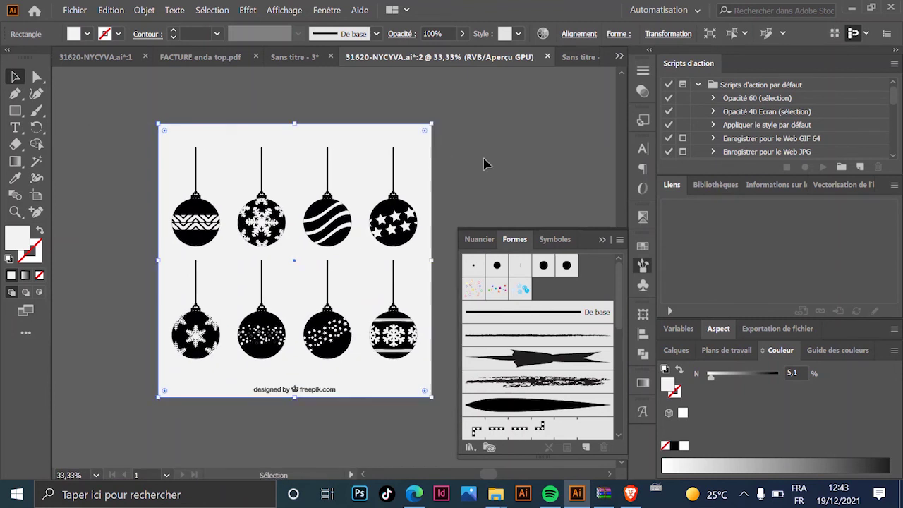
click(492, 122)
key(a)
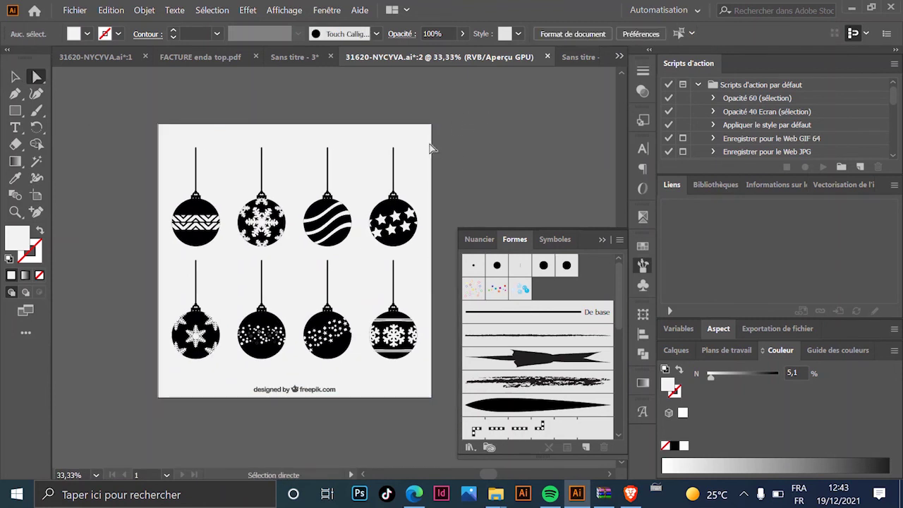
Step: Select and copy the upper row of four hanging Christmas baubles, leaving out the lower row
drag(444, 143, 168, 258)
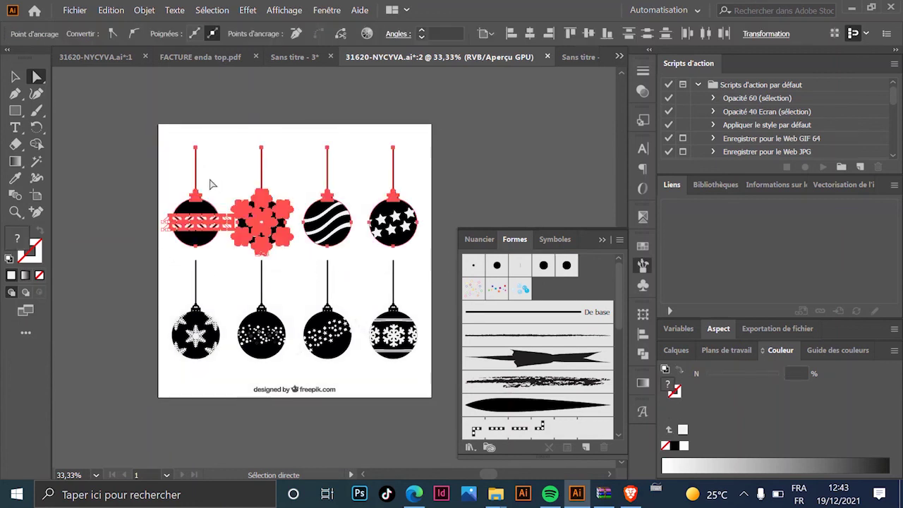
click(150, 188)
click(15, 77)
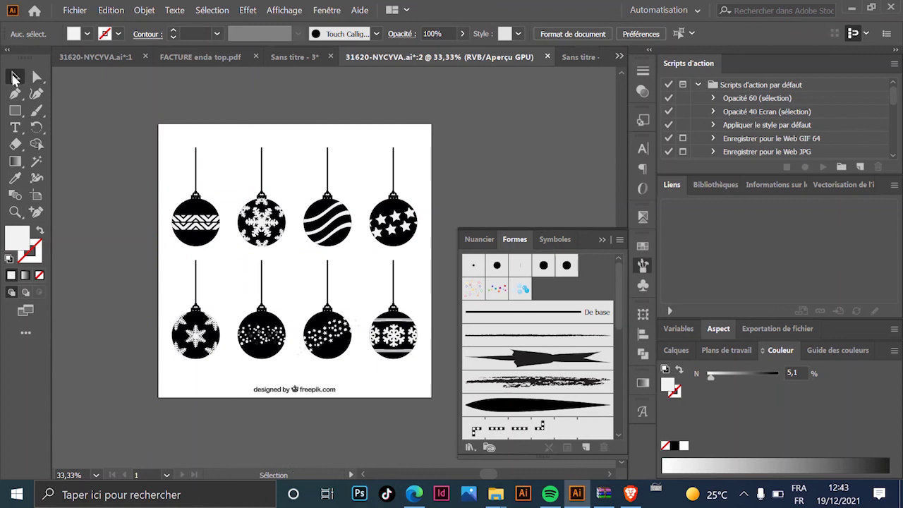
click(204, 244)
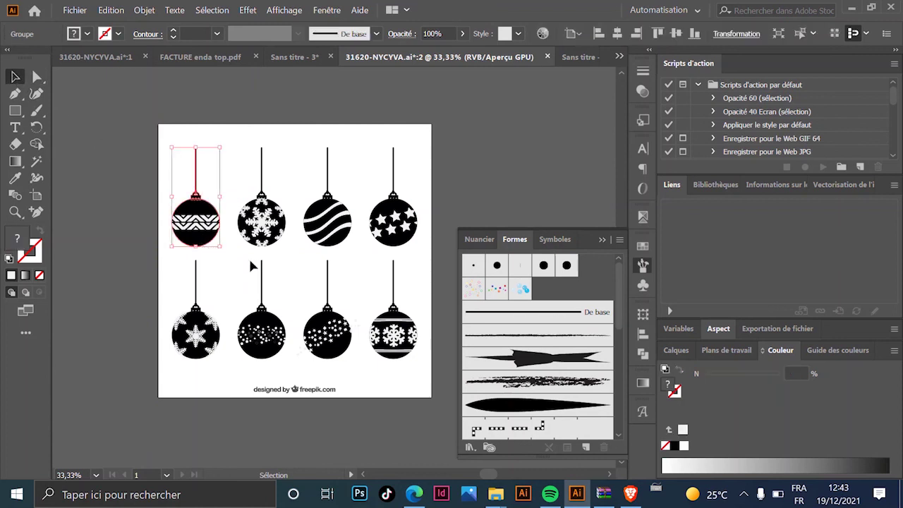
click(166, 137)
drag(400, 242, 433, 251)
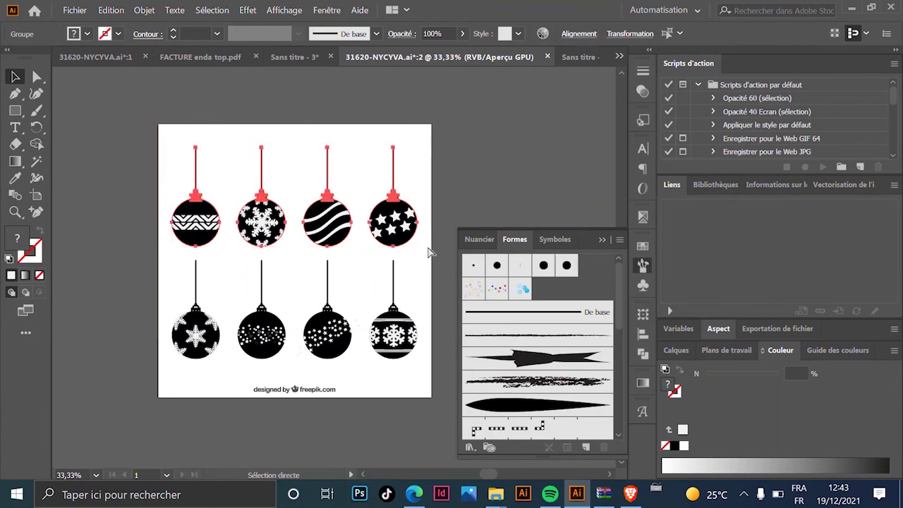
Step: Return to the greeting card document Sans titre - 4* and paste the four baubles onto it
click(565, 58)
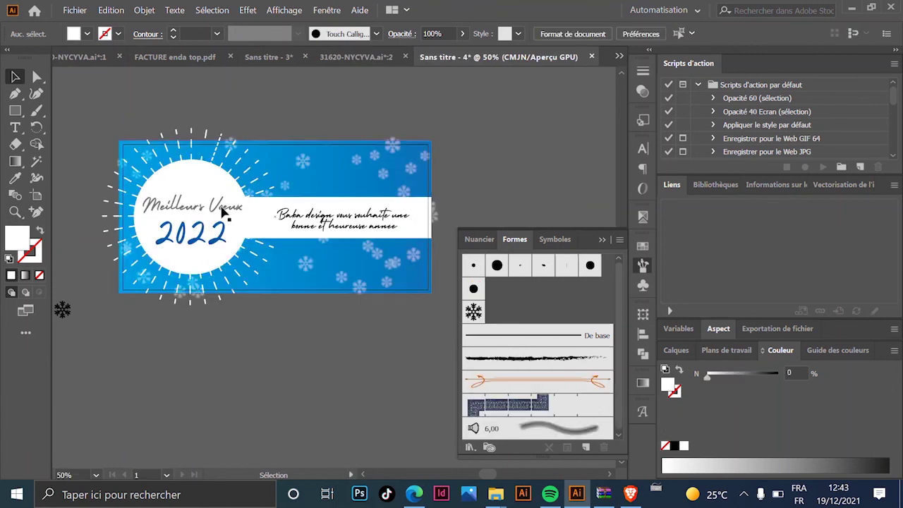
scroll(339, 257, up, 1)
drag(340, 272, 292, 248)
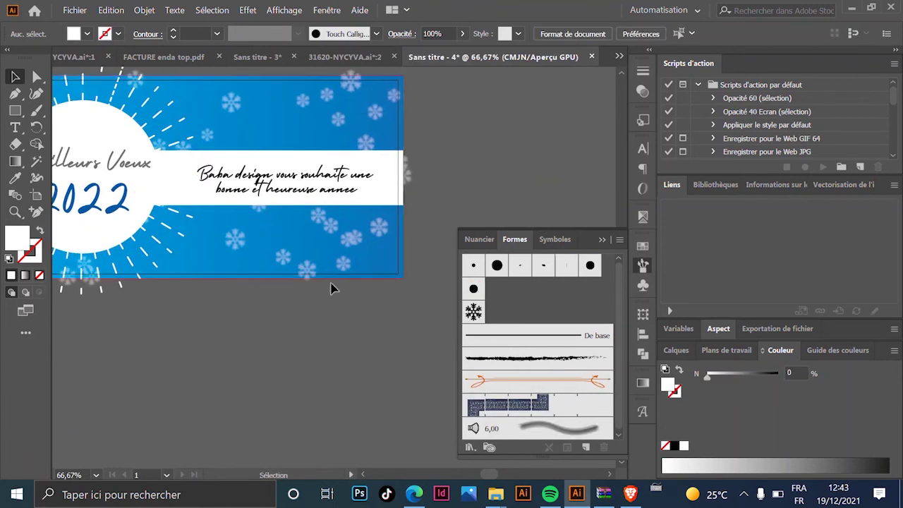
key(ctrl+v)
scroll(353, 219, down, 1)
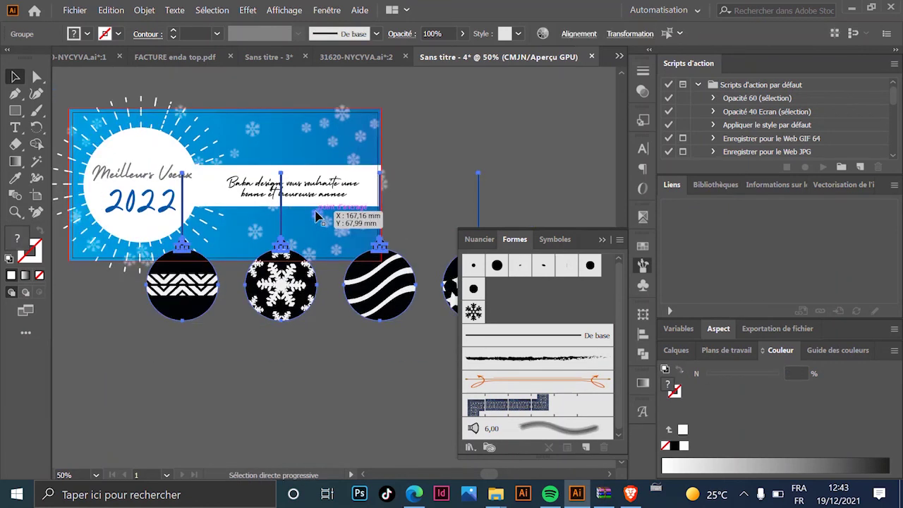
Step: Scale down the row of baubles and hang it from the card's upper edge, above the greeting band
drag(383, 317, 252, 282)
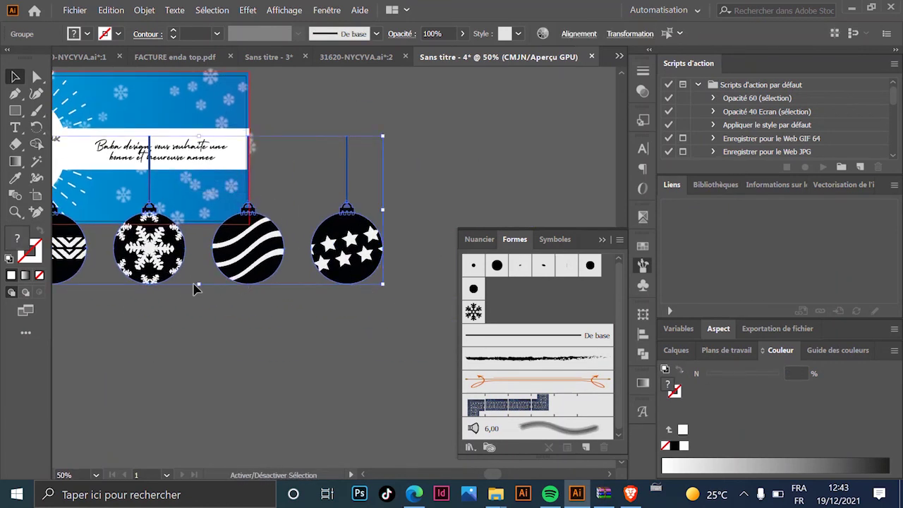
drag(198, 285, 309, 173)
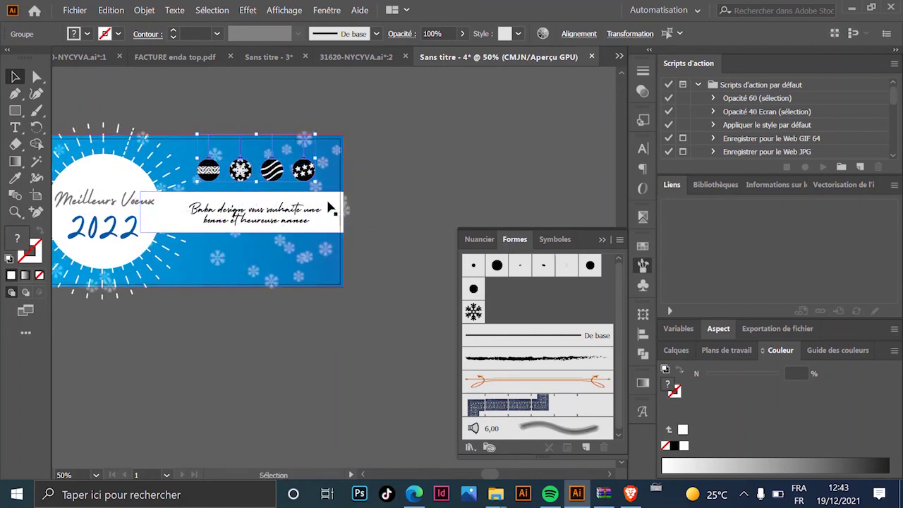
click(436, 181)
Step: Select only the black round bodies of all four hanging baubles, leaving out their white patterns, caps and strings
key(ctrl+1)
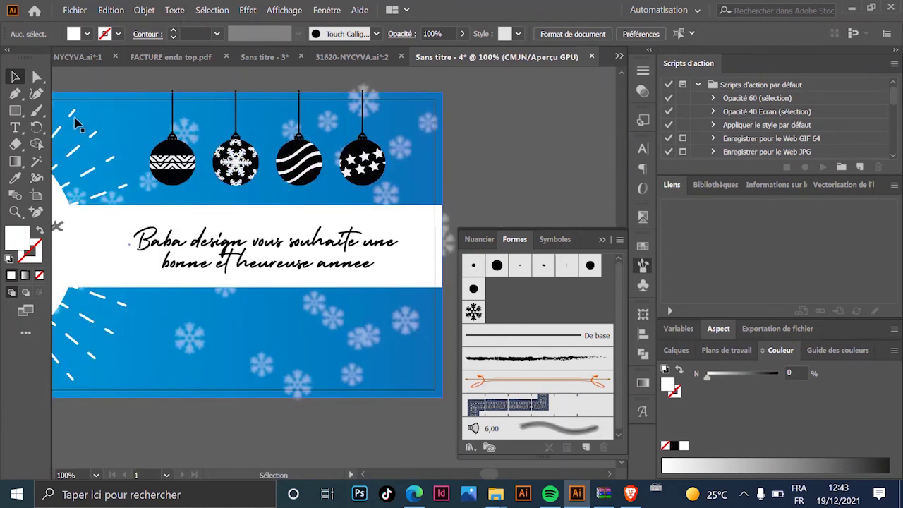
key(a)
scroll(182, 150, up, 3)
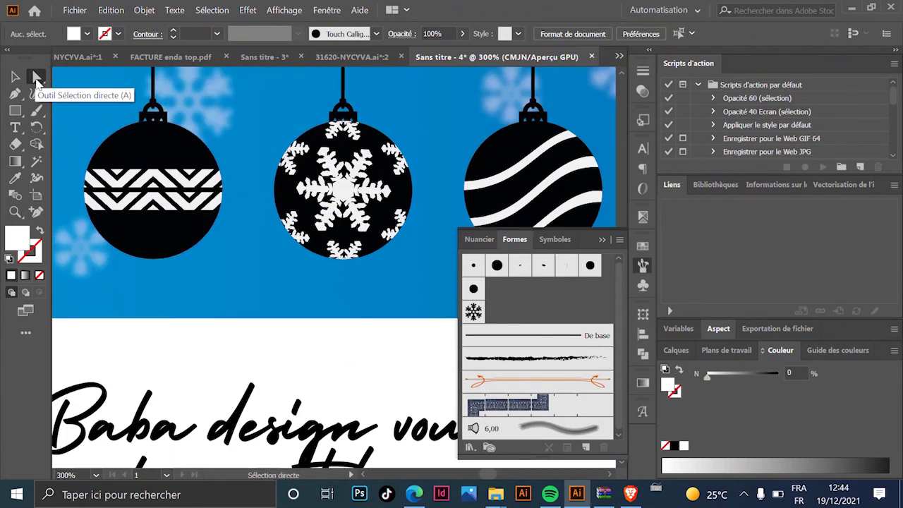
click(167, 158)
scroll(210, 182, down, 2)
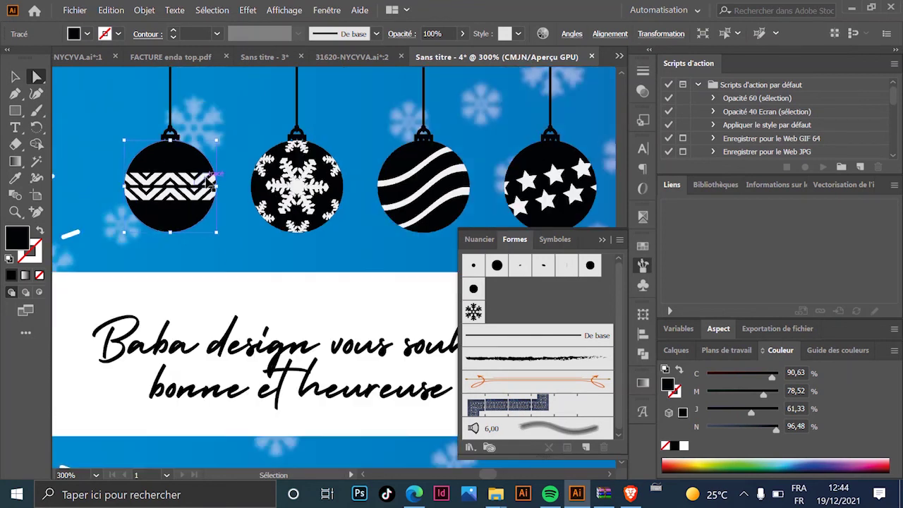
scroll(210, 182, down, 2)
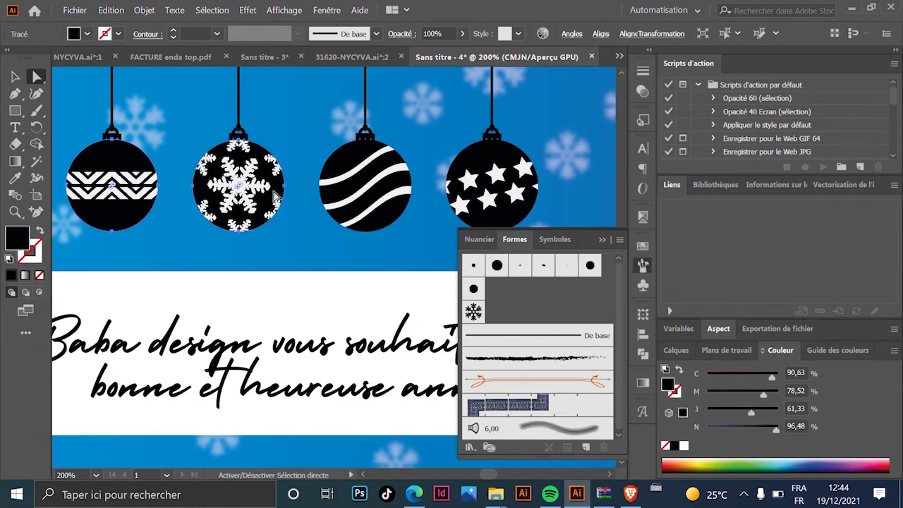
click(275, 199)
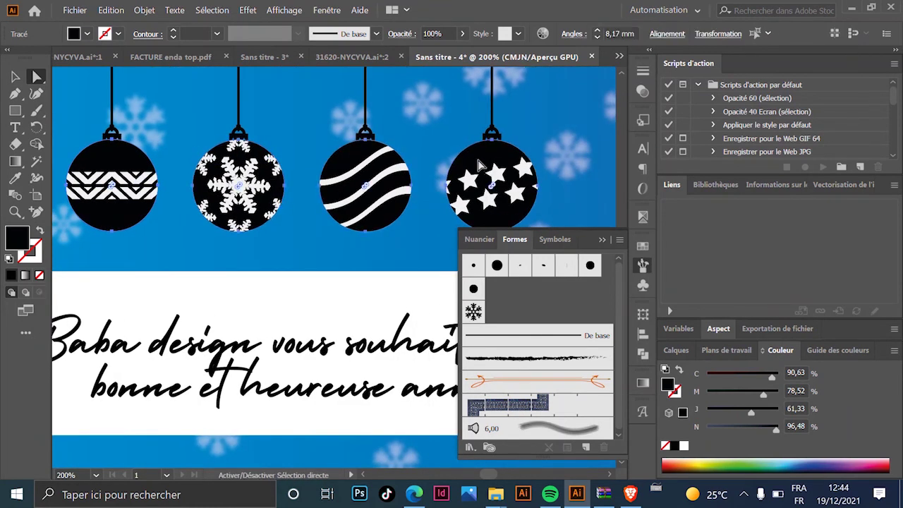
scroll(478, 164, down, 2)
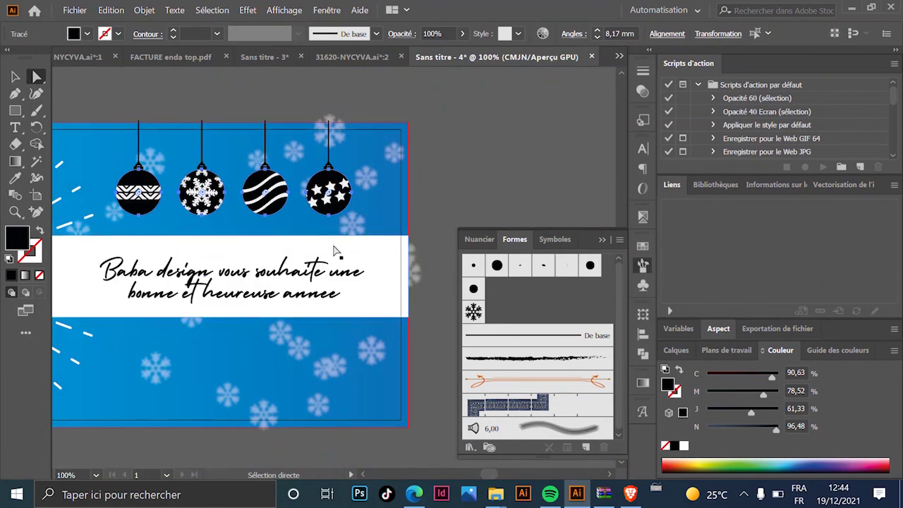
Step: Fill the selected bauble bodies with the blue gradient sampled from the card background, change its type to radial, and deselect them
click(16, 179)
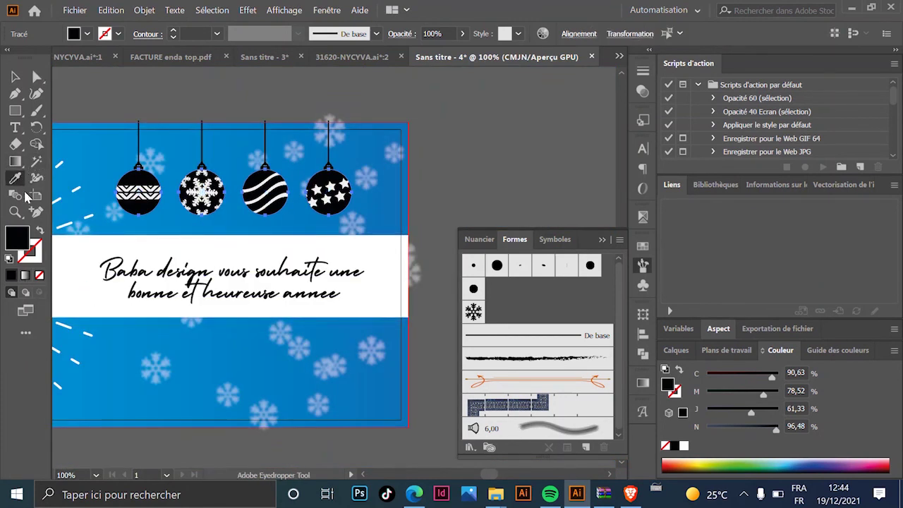
click(125, 363)
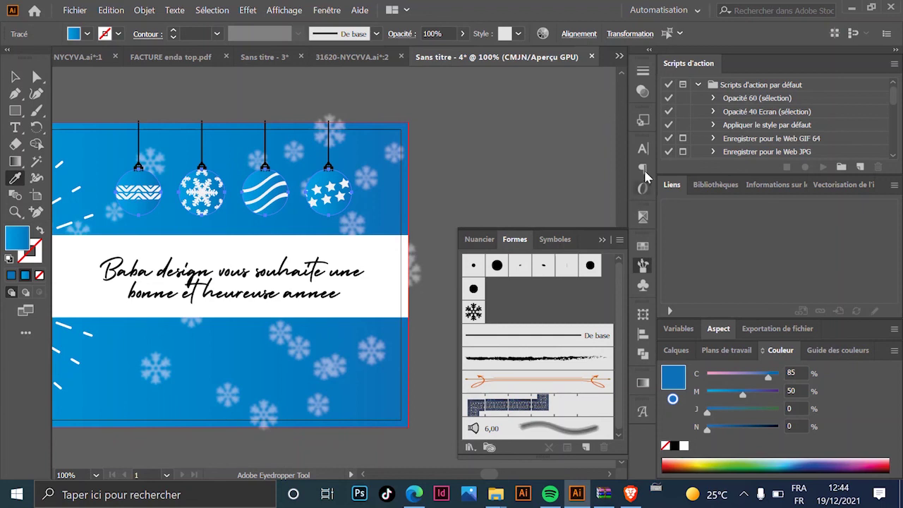
click(642, 384)
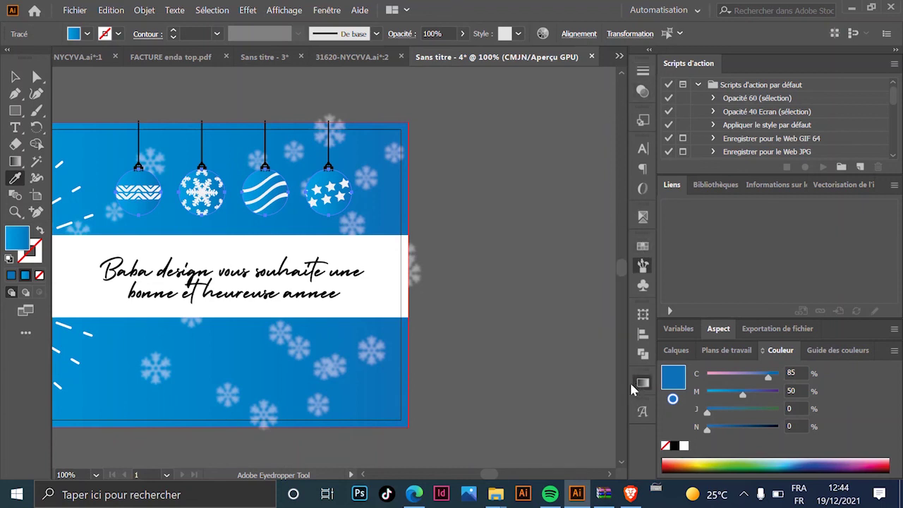
click(571, 327)
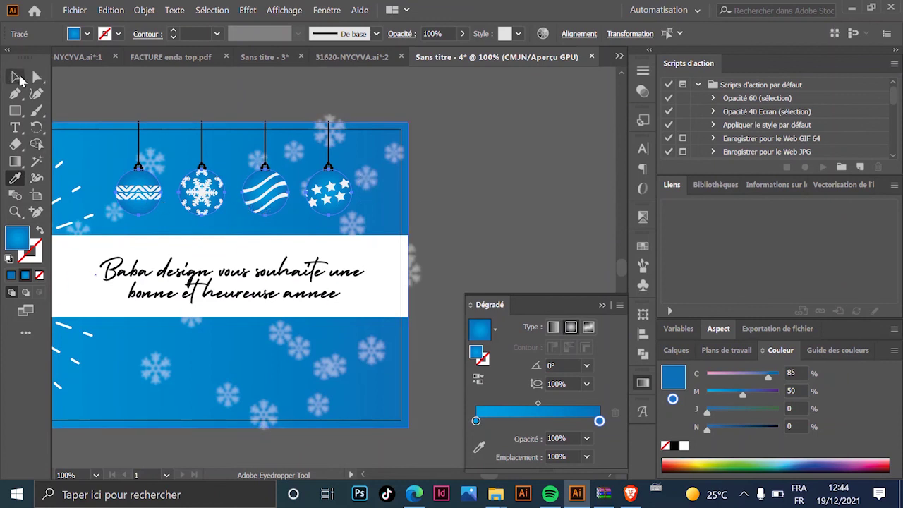
click(15, 77)
click(511, 201)
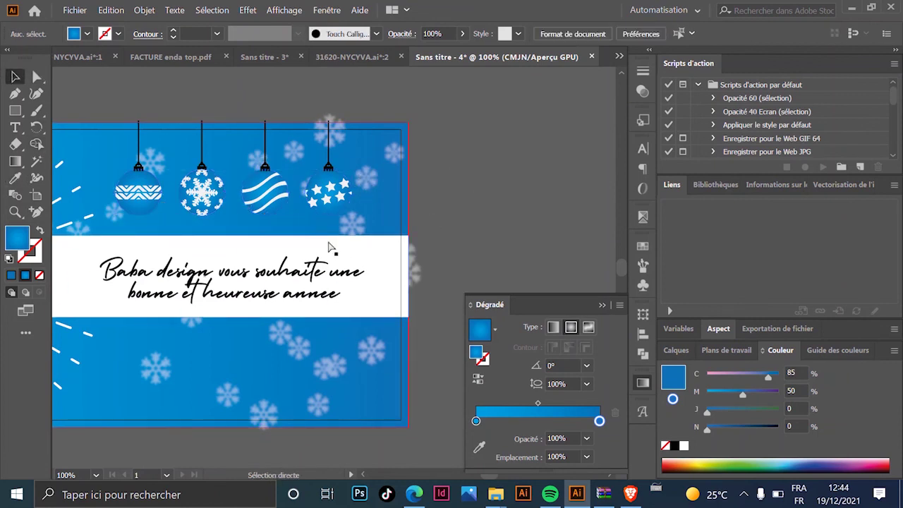
key(ctrl+minus)
mouse_move(365, 225)
mouse_down()
mouse_move(374, 220)
mouse_move(364, 213)
mouse_up()
key(ctrl+plus)
key(ctrl+minus)
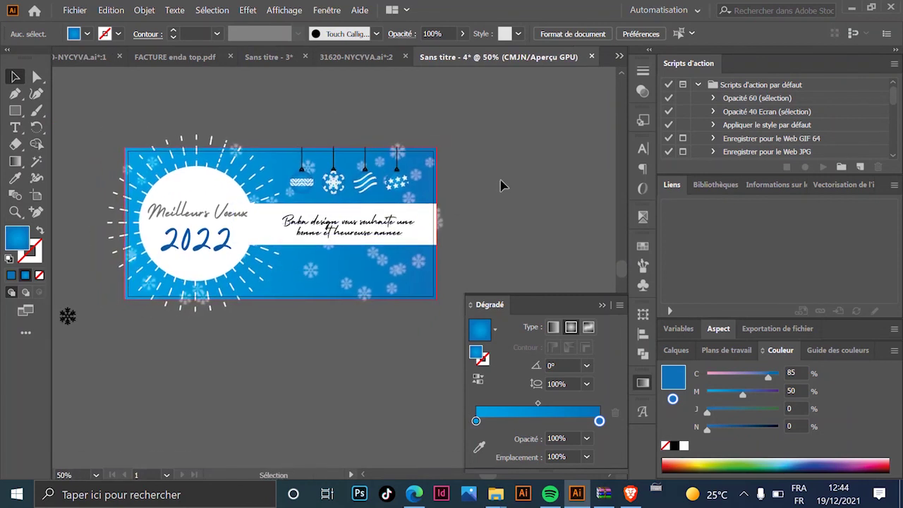